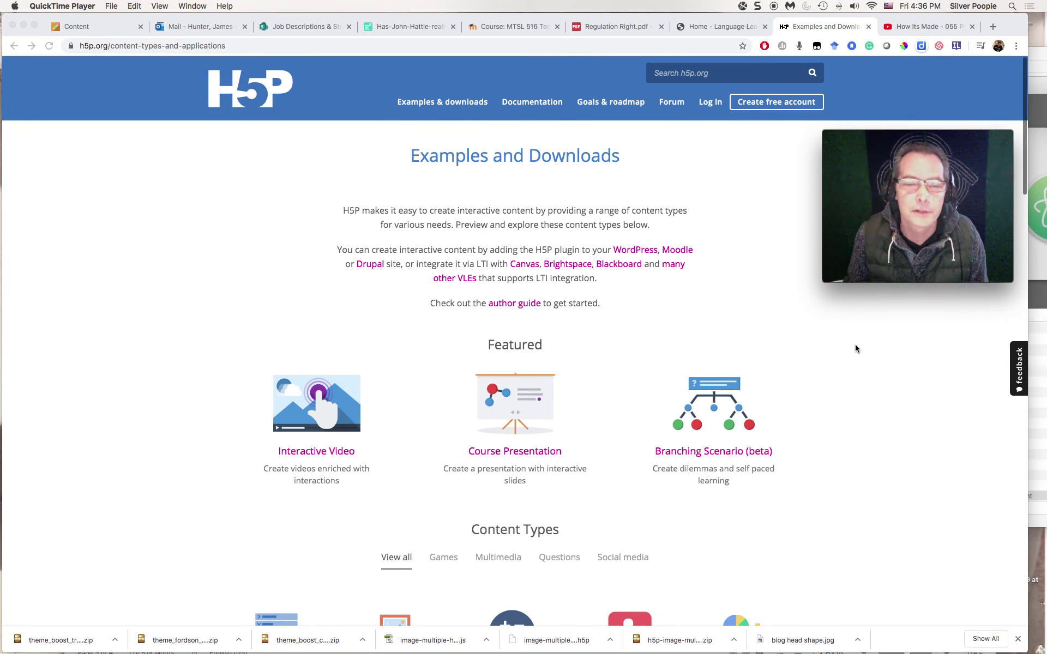
# - Scroll through the page, glance at the MTSL 516 Technology course, then return to H5P examples
pyautogui.scroll(-1, 823, 347)
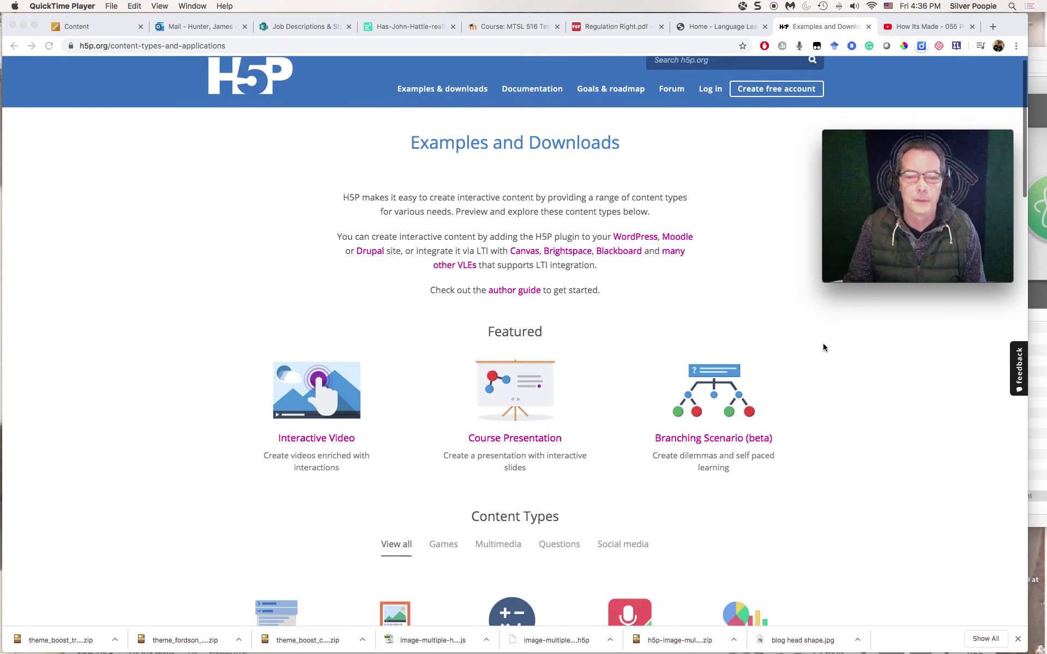
pyautogui.scroll(-3, 824, 347)
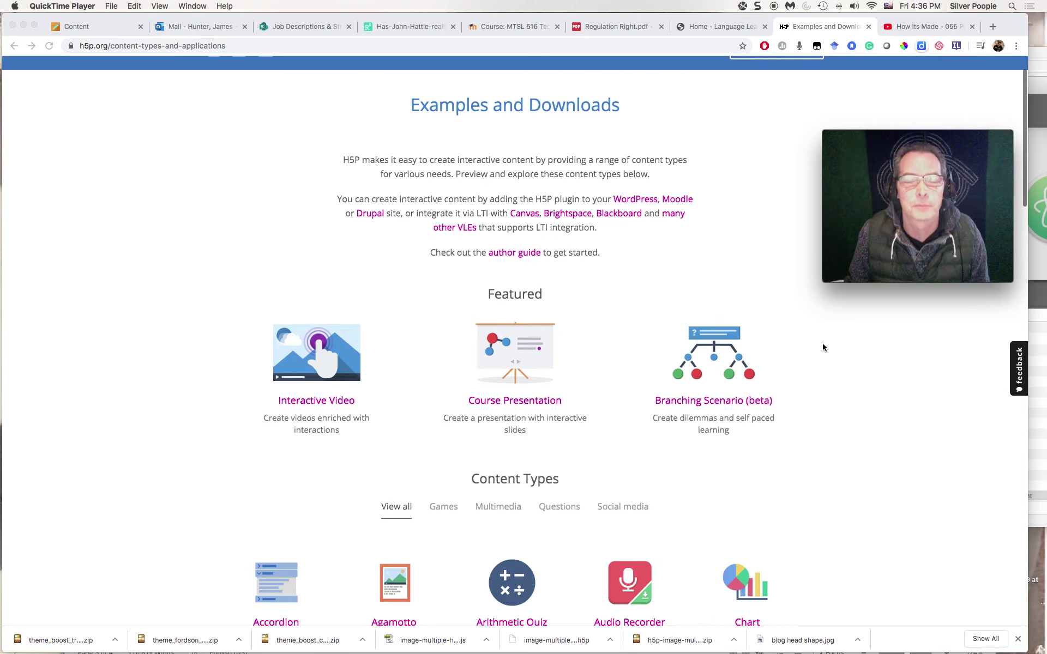
pyautogui.scroll(-10, 823, 347)
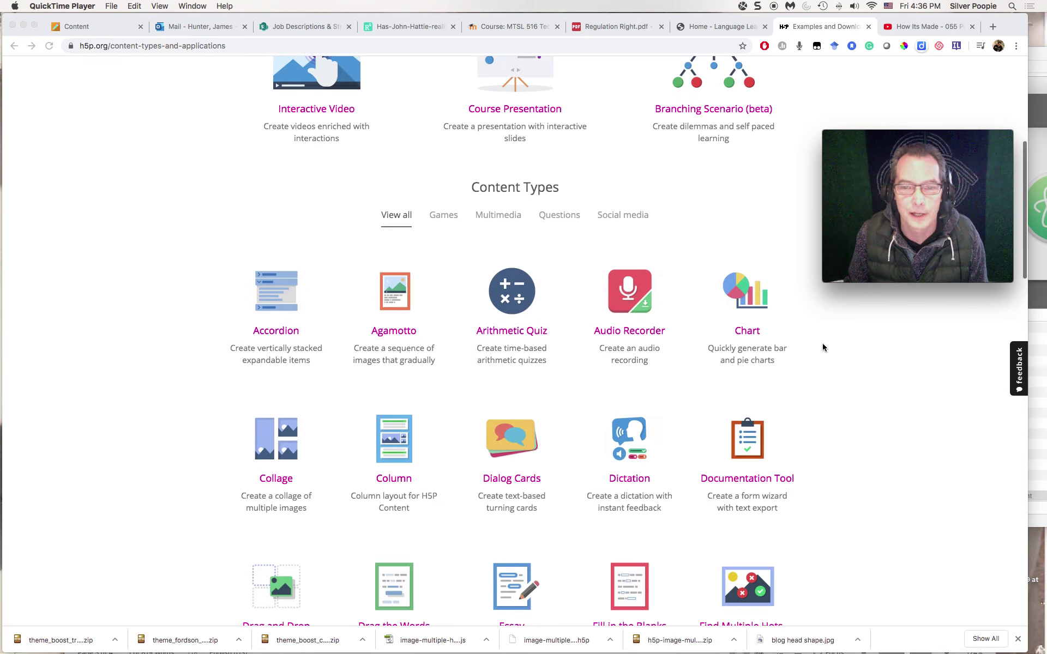
pyautogui.scroll(-8, 824, 348)
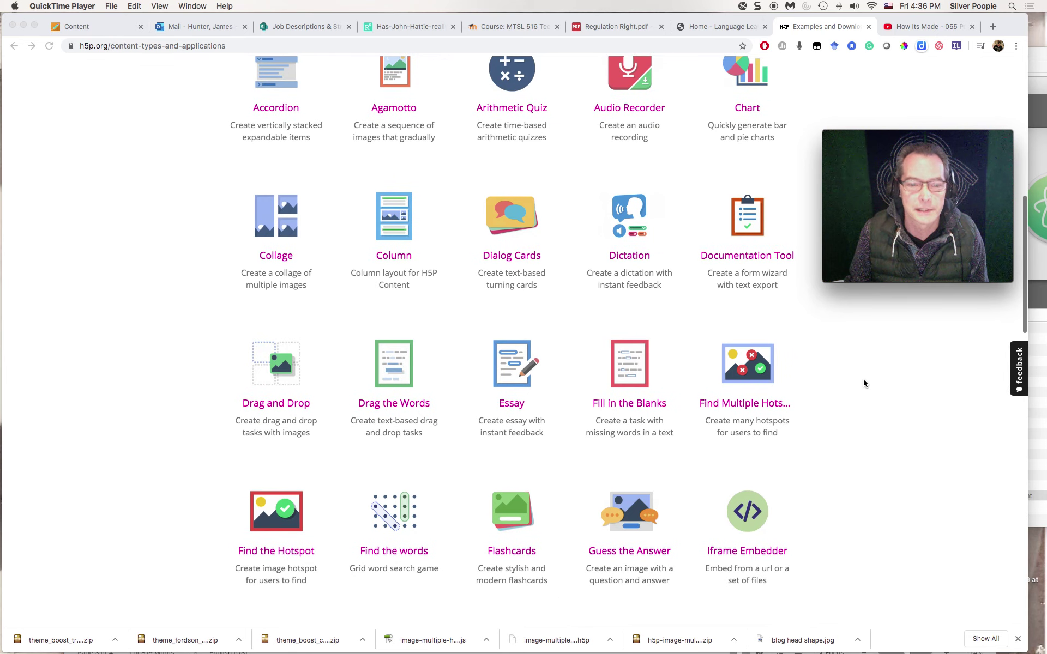
pyautogui.scroll(-2, 863, 383)
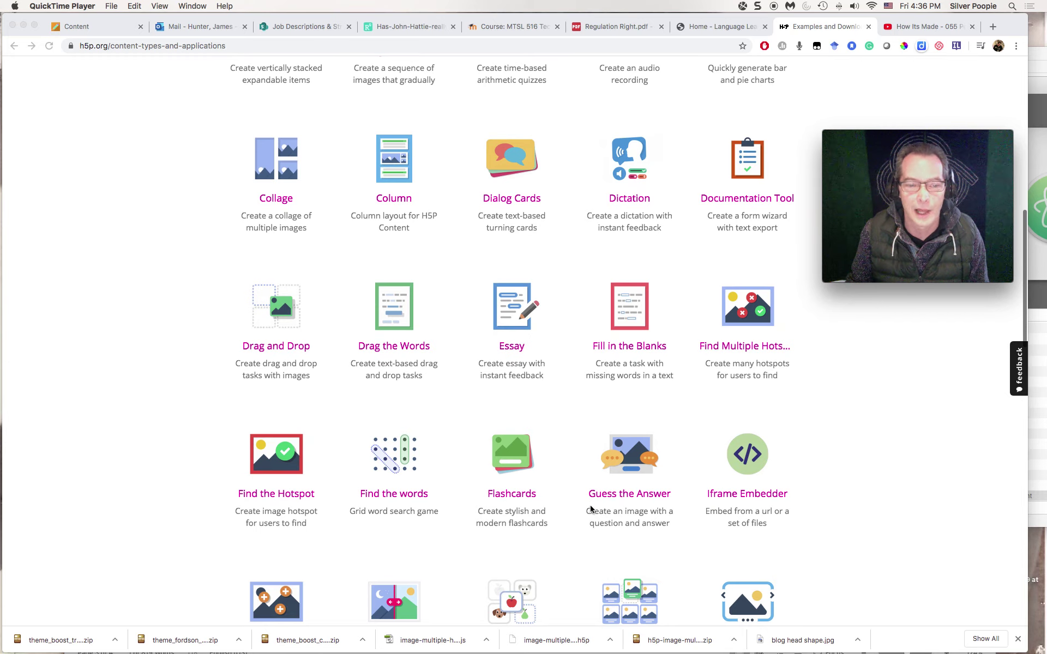
pyautogui.scroll(-1, 581, 505)
pyautogui.scroll(10, 580, 505)
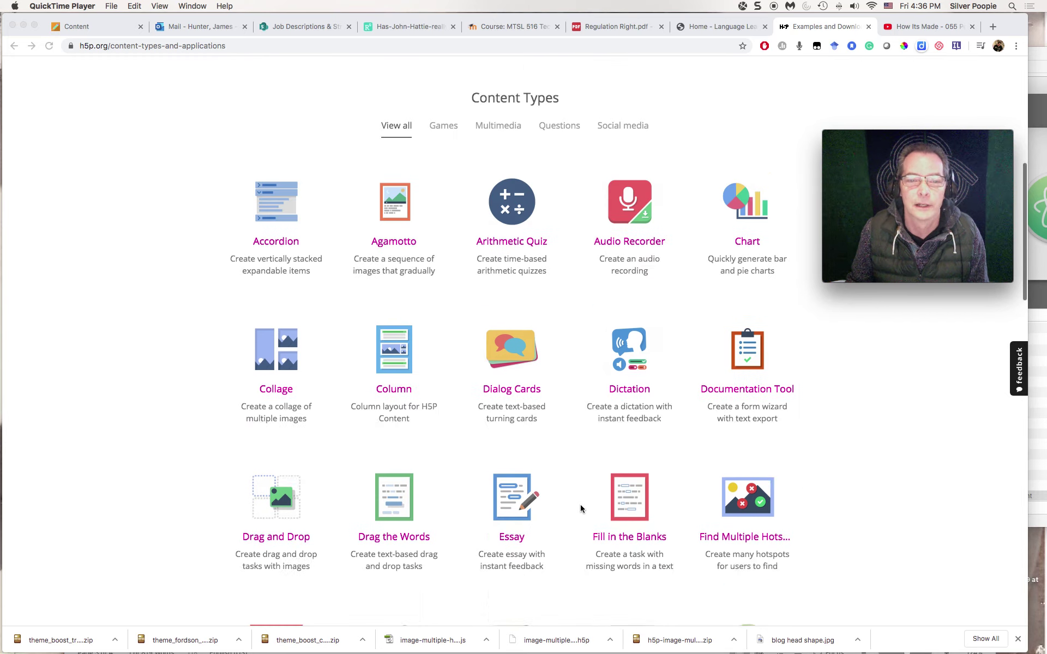
pyautogui.scroll(3, 580, 505)
pyautogui.scroll(4, 581, 505)
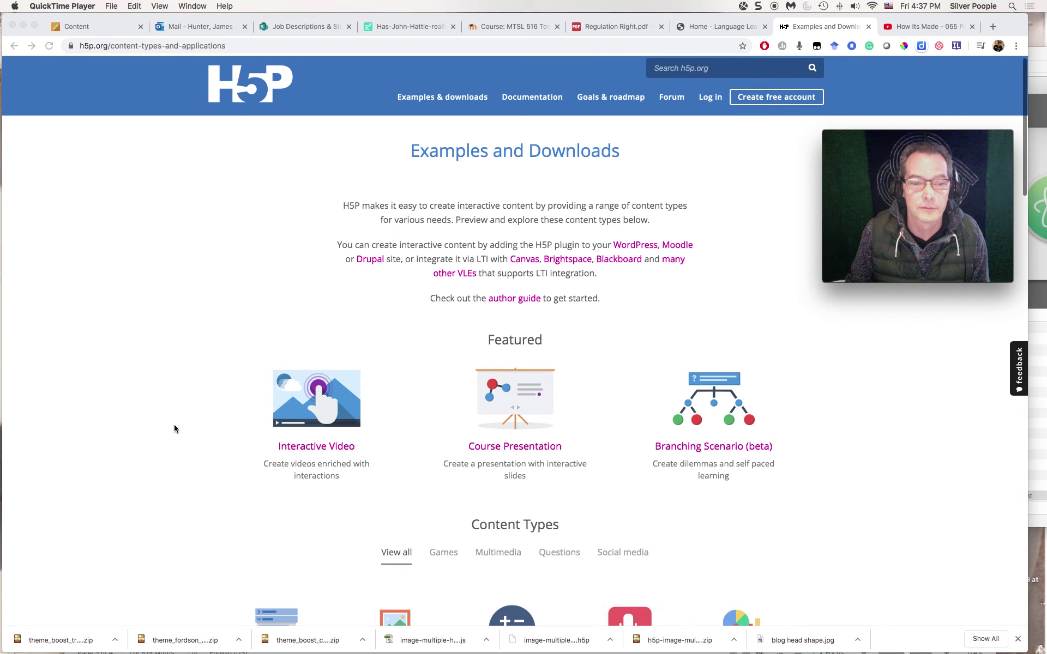
pyautogui.click(481, 27)
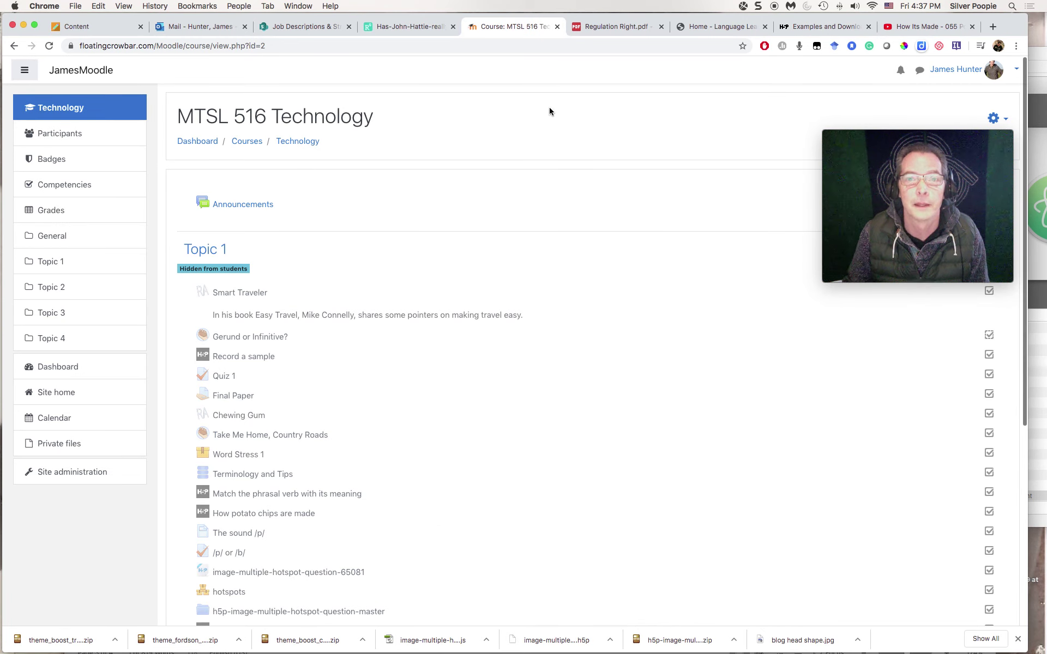
pyautogui.click(790, 28)
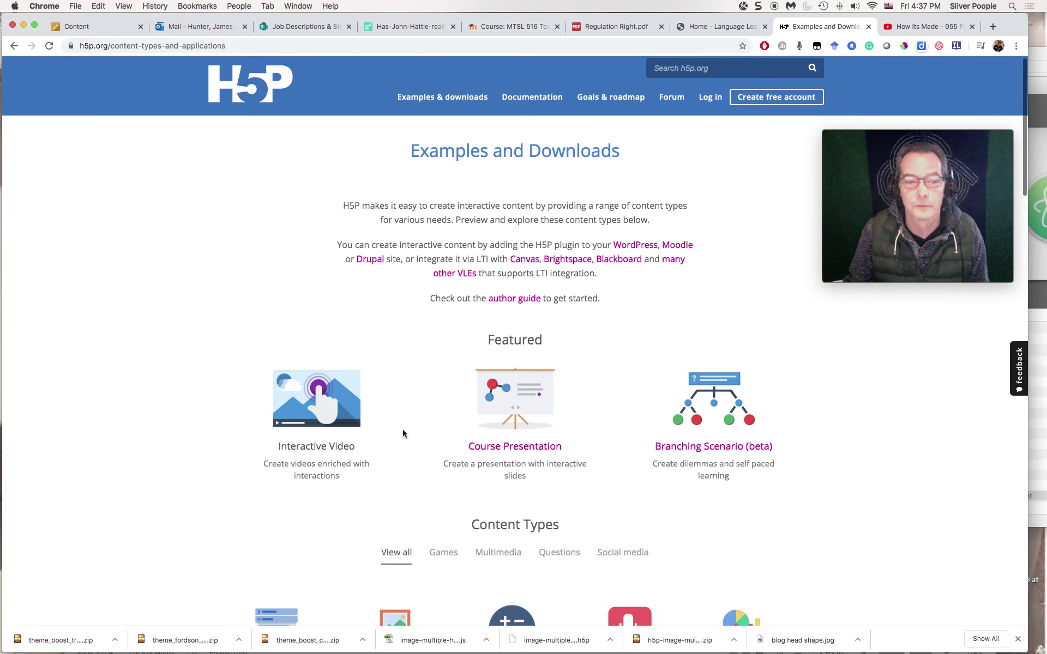
pyautogui.click(920, 29)
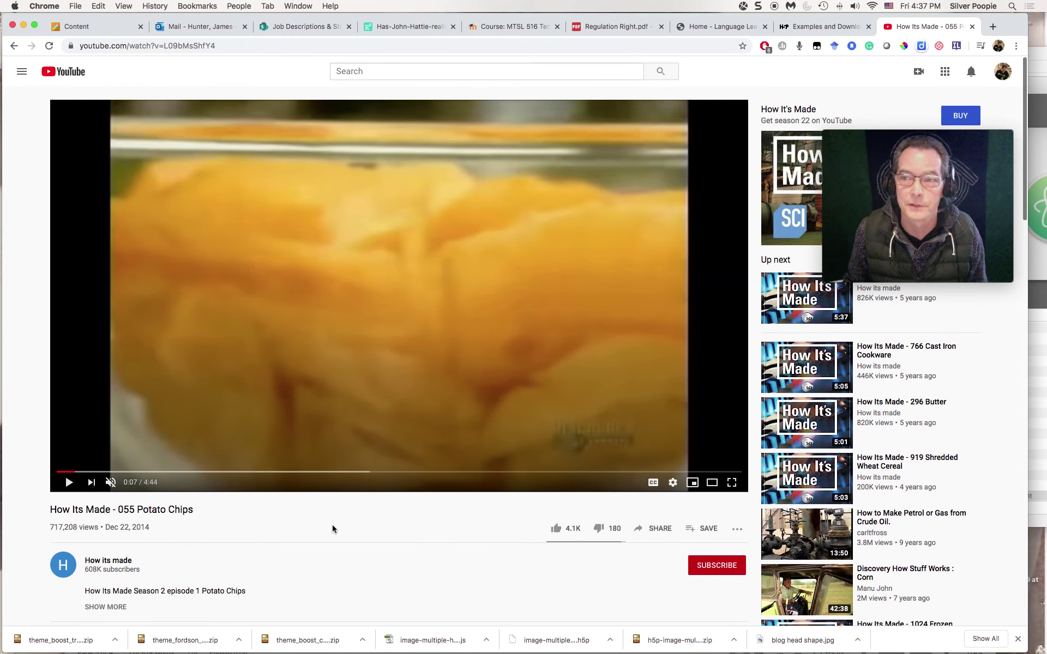
pyautogui.scroll(-1, 333, 528)
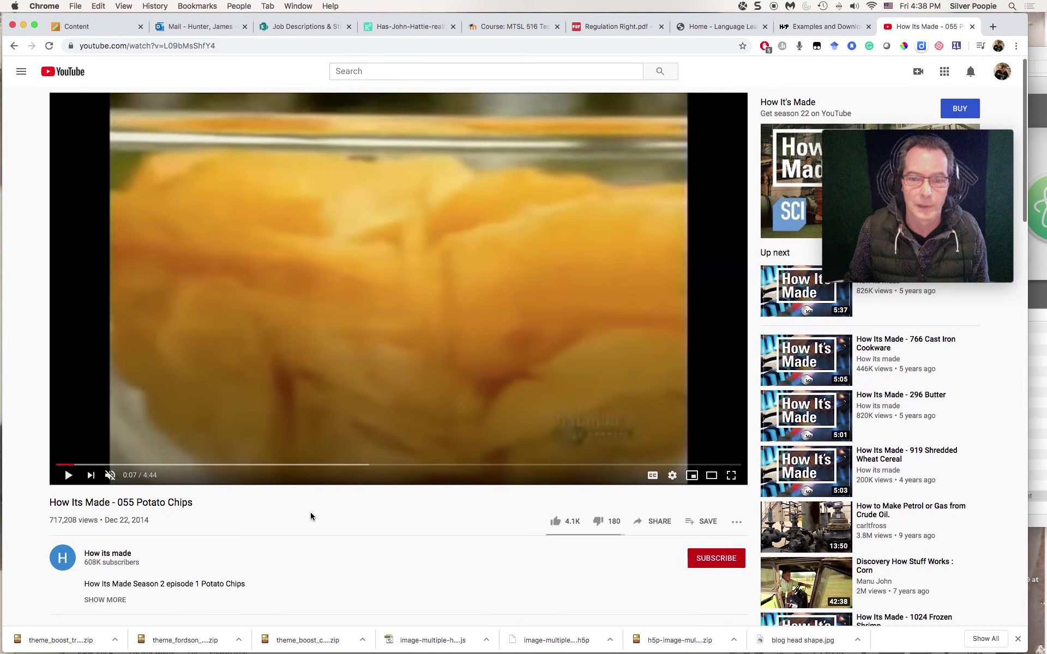
pyautogui.scroll(1, 311, 516)
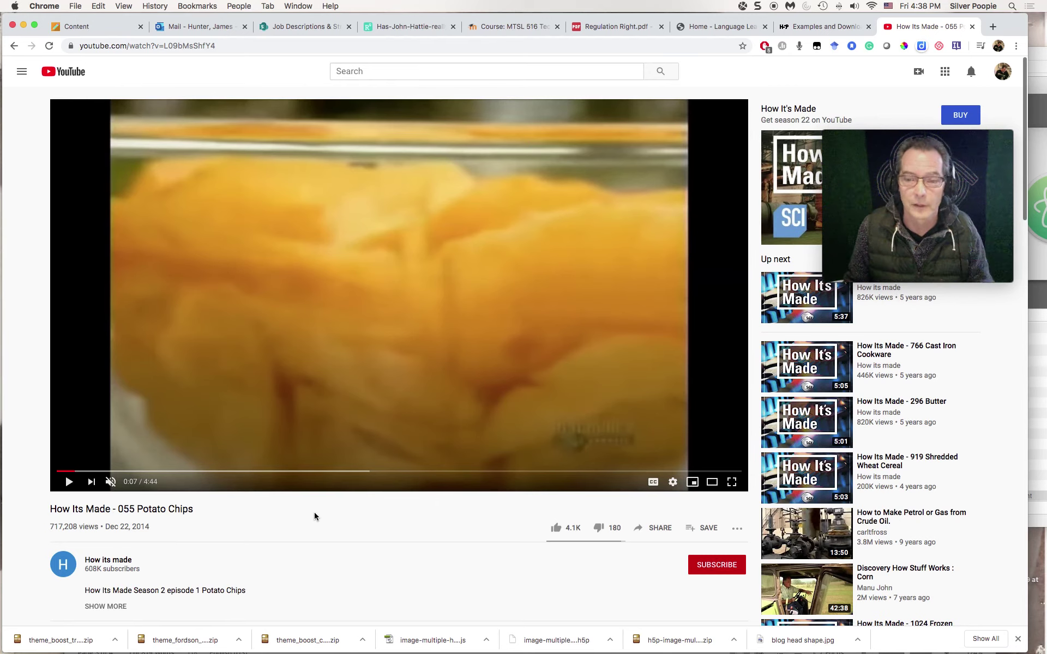
# - Show the potato chips video's auto-generated English transcript and read it down to 1:48
pyautogui.click(740, 529)
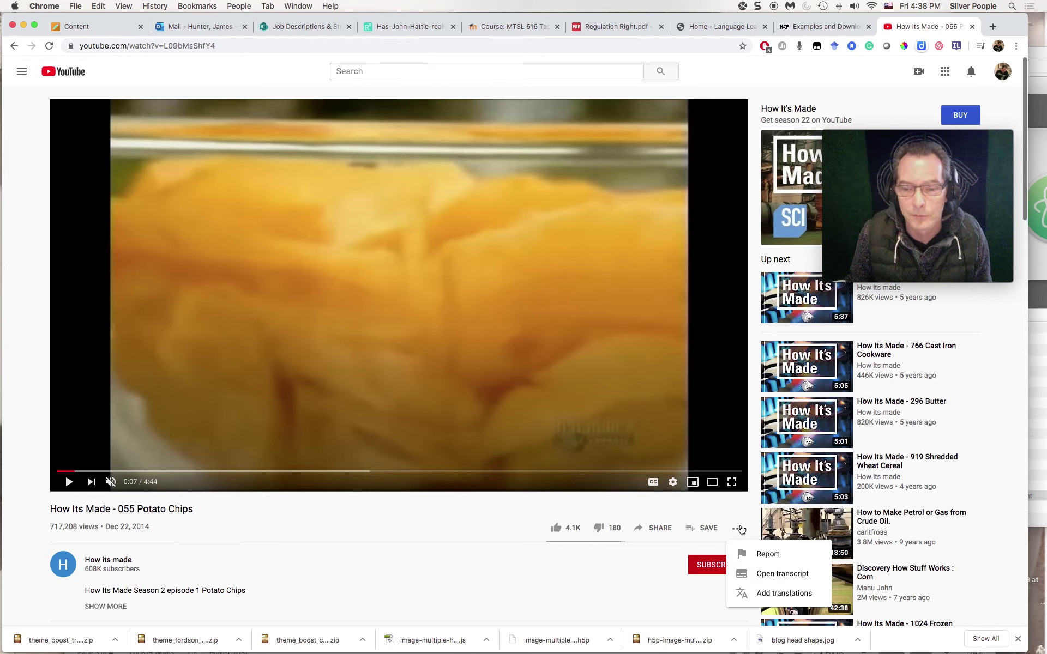
pyautogui.click(782, 574)
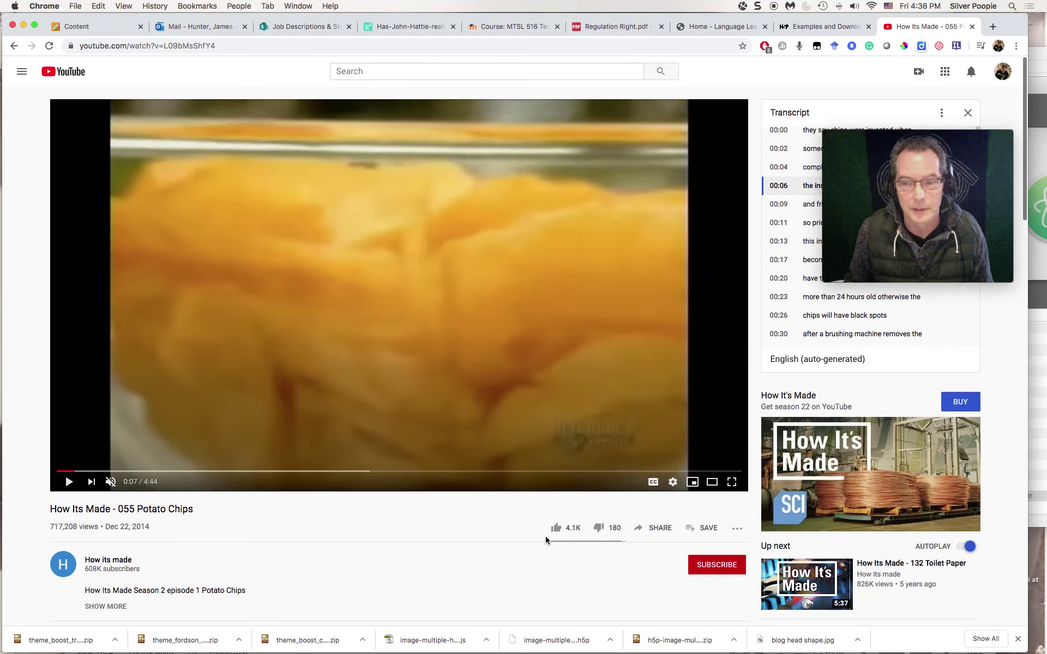
pyautogui.moveTo(899, 140); pyautogui.dragTo(851, 410)
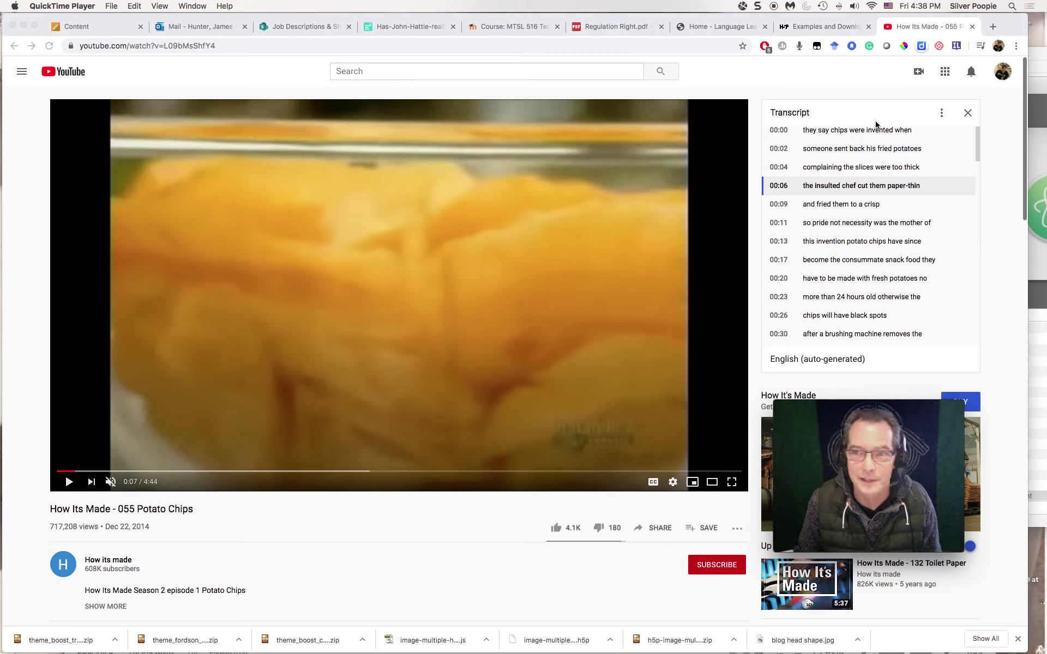
pyautogui.moveTo(977, 151); pyautogui.dragTo(978, 159)
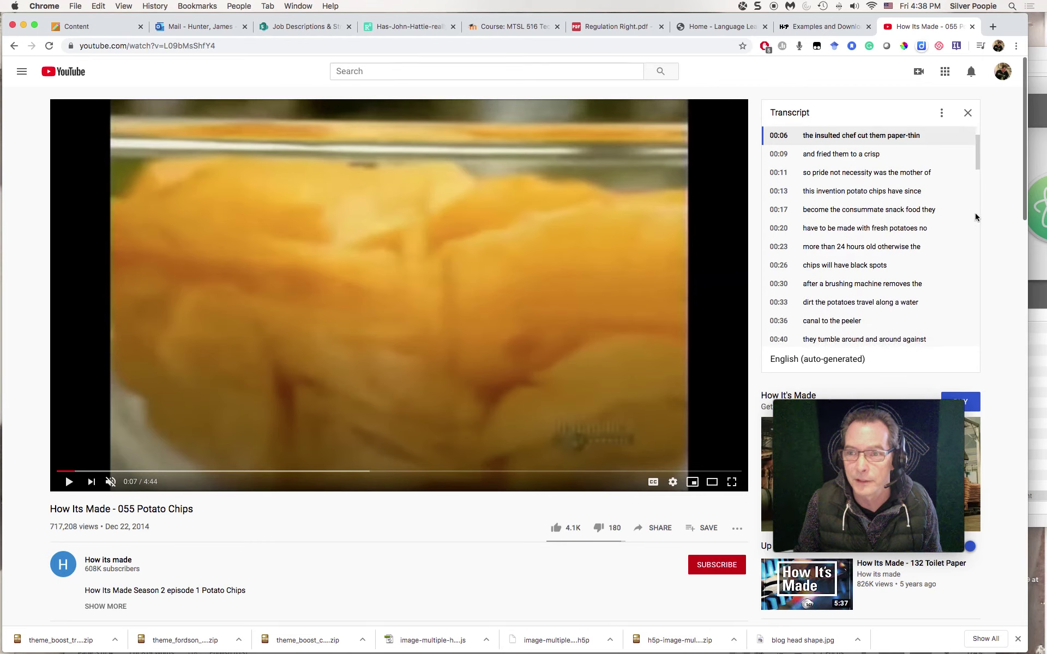
pyautogui.scroll(-2, 975, 218)
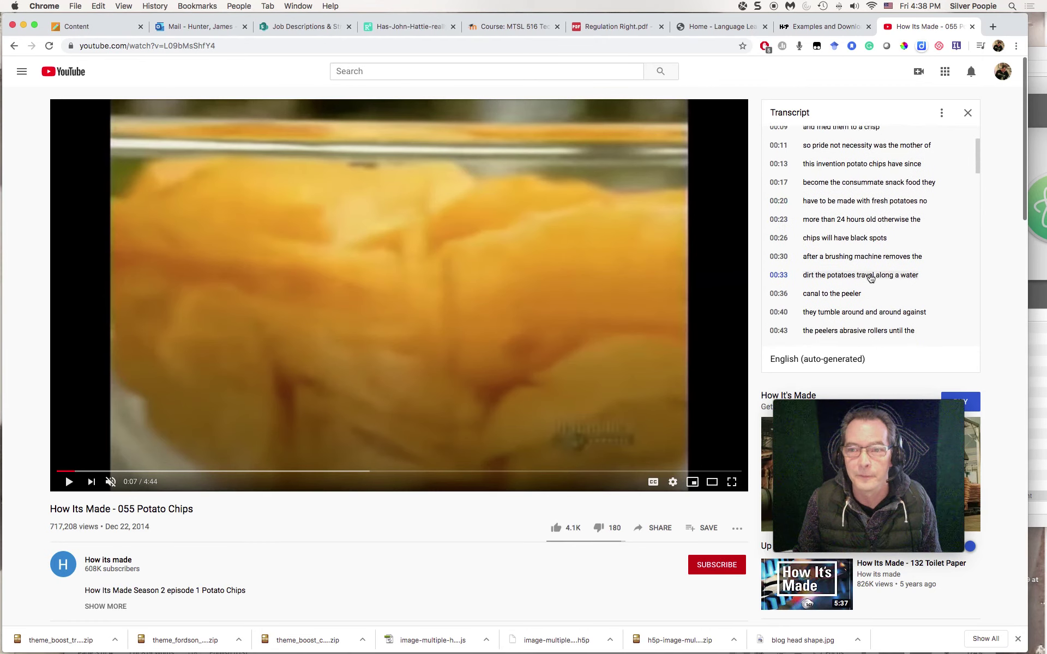
pyautogui.scroll(-3, 927, 276)
pyautogui.scroll(-10, 936, 274)
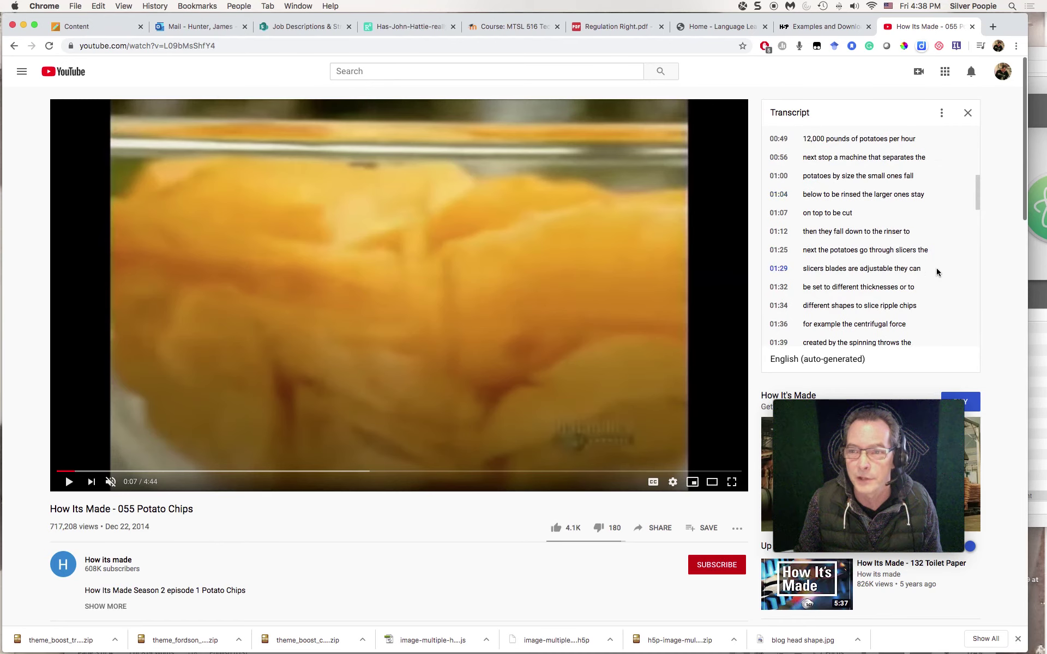
pyautogui.scroll(-4, 936, 274)
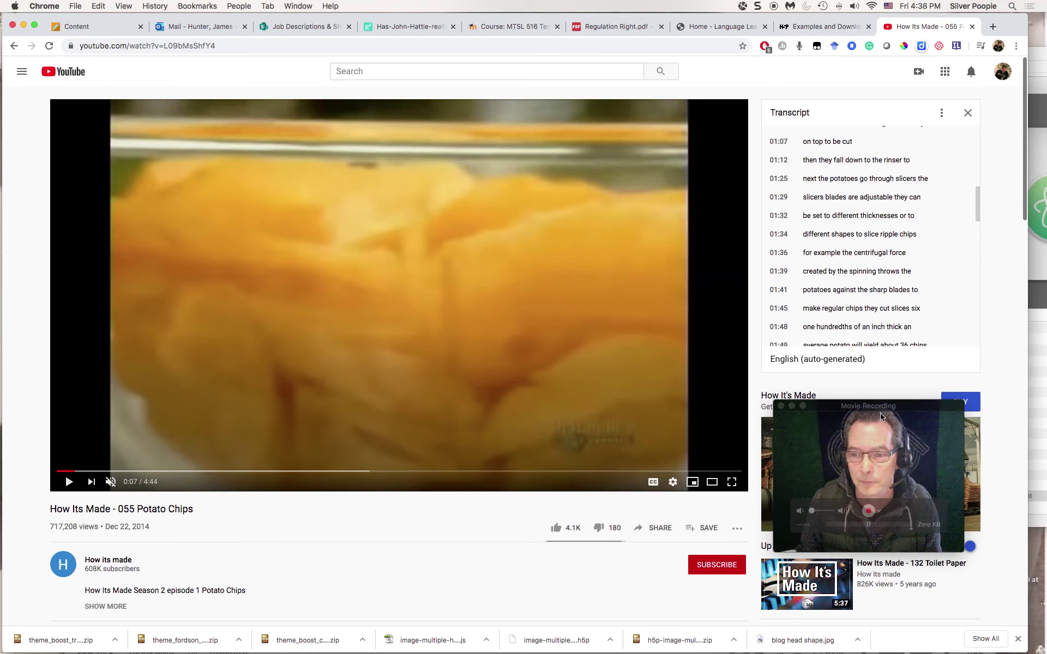
pyautogui.moveTo(879, 404); pyautogui.dragTo(892, 74)
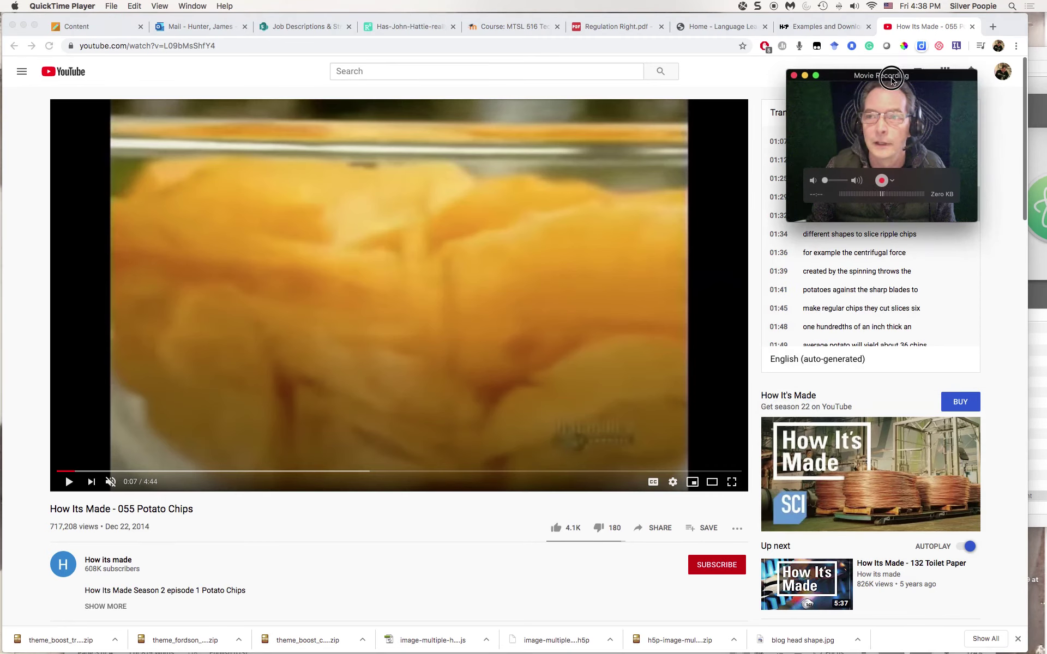
# - Turn editing on in the MTSL 516 Technology course and start adding an activity to Topic 2
pyautogui.click(501, 27)
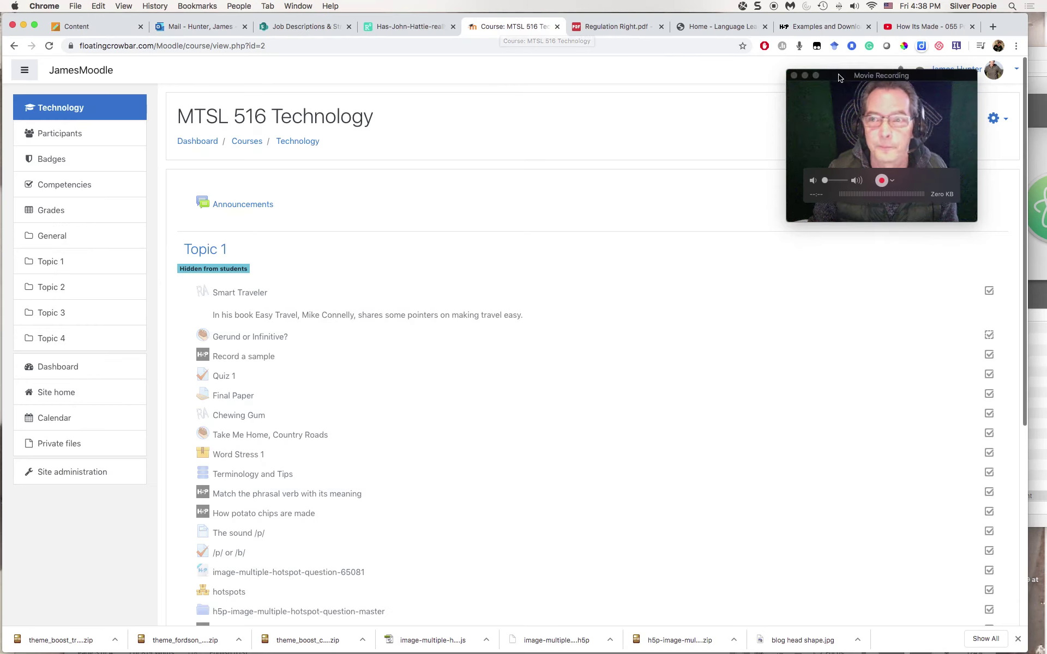
pyautogui.moveTo(825, 75); pyautogui.dragTo(864, 215)
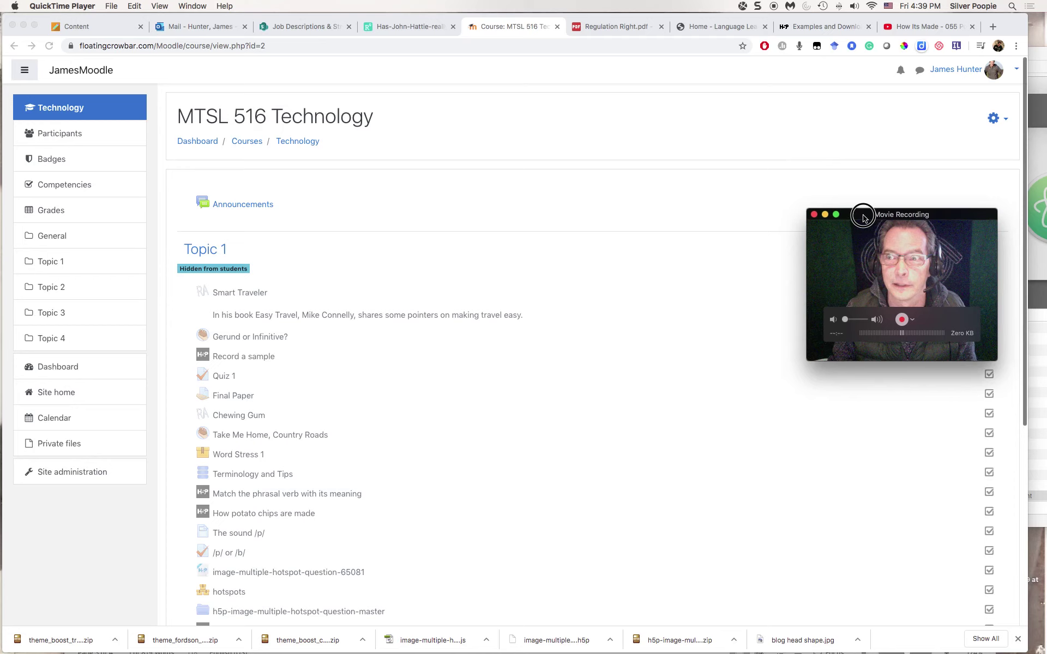
pyautogui.click(1006, 121)
pyautogui.click(1006, 121)
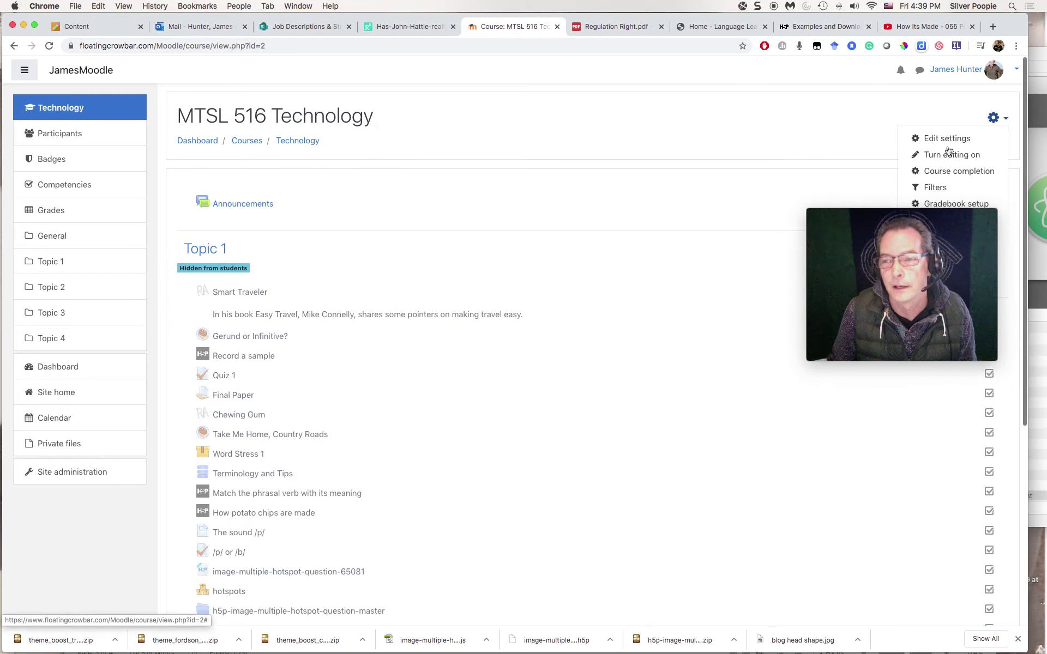
pyautogui.click(952, 154)
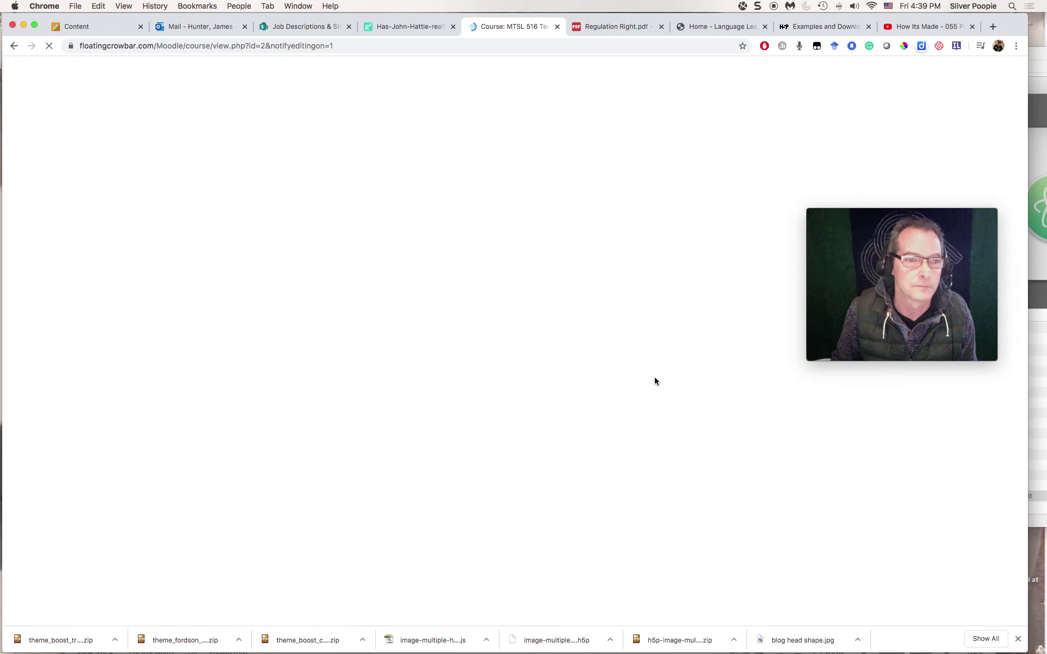
pyautogui.scroll(-4, 655, 381)
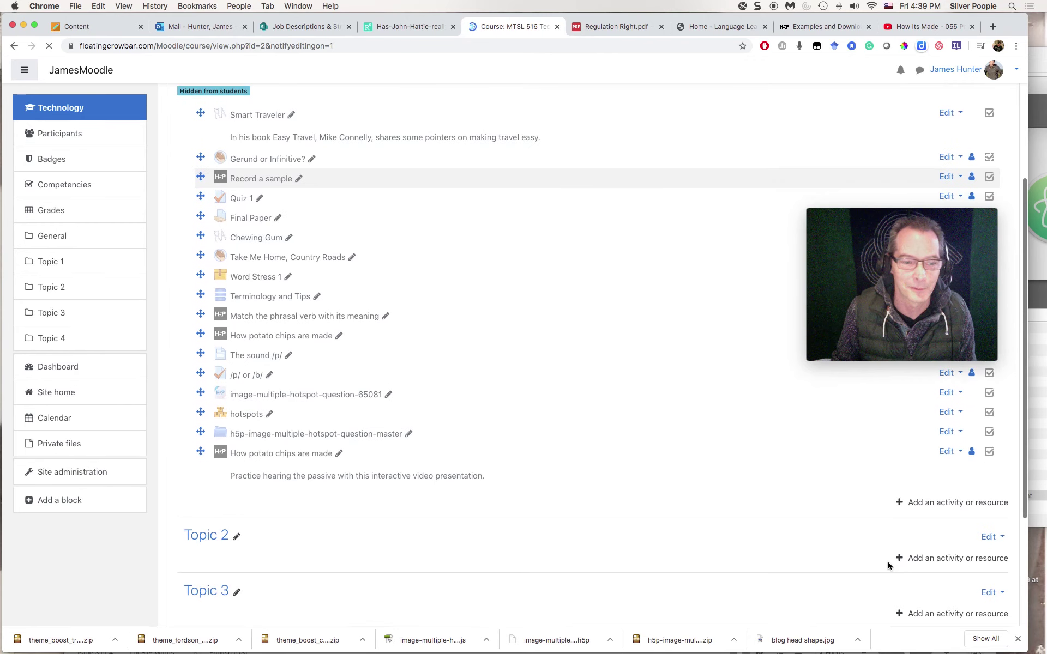
pyautogui.click(951, 559)
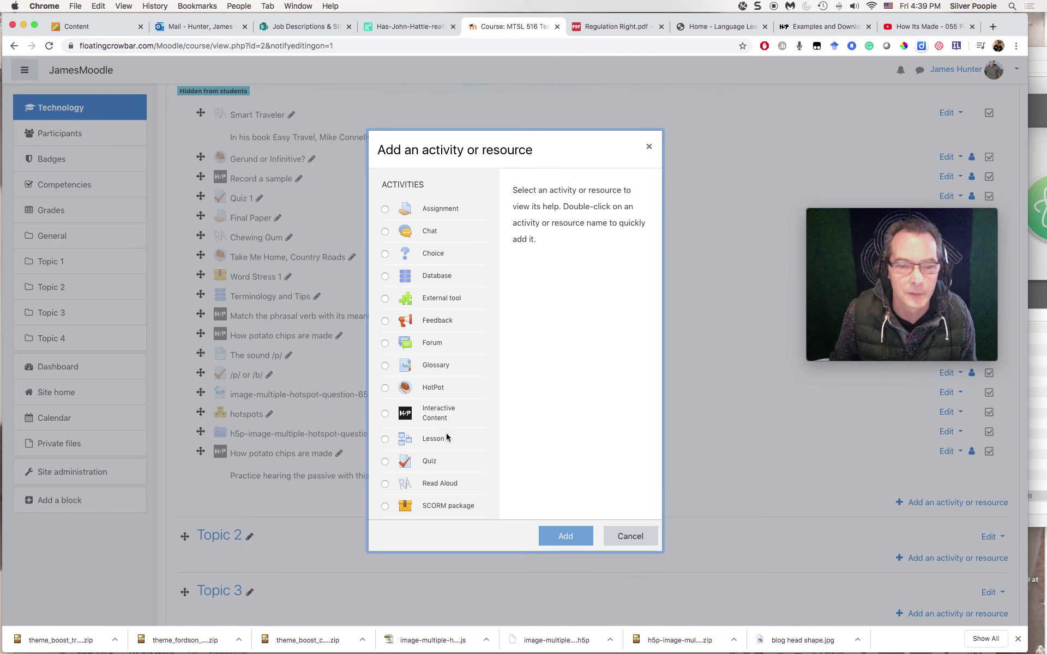
# - Choose Interactive Content as the new Topic 2 activity type and add it
pyautogui.click(385, 414)
pyautogui.click(562, 540)
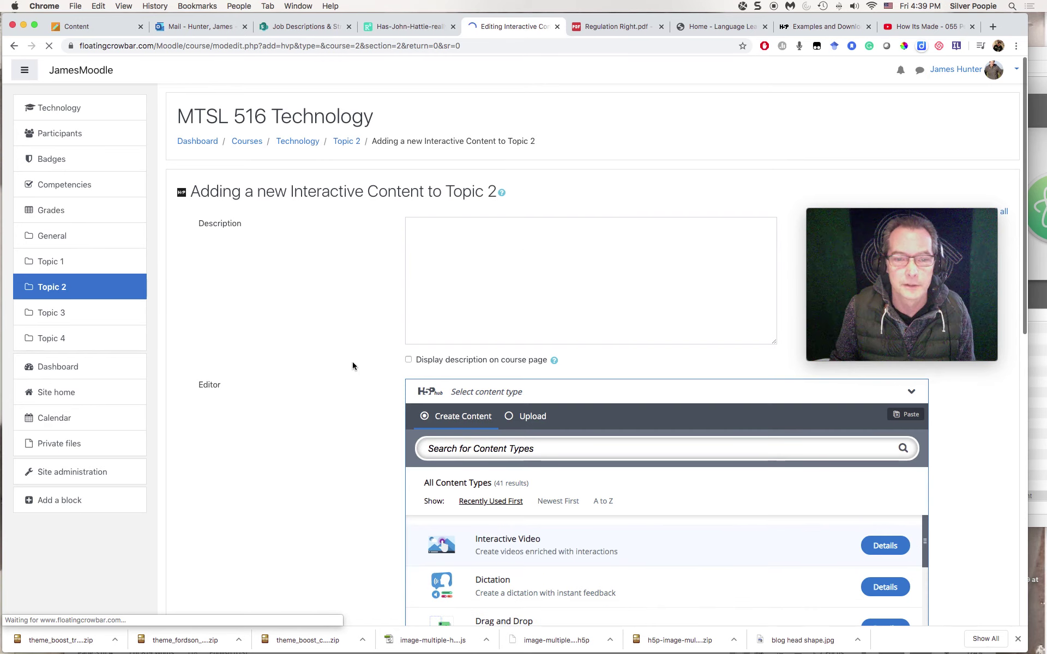
pyautogui.scroll(-1, 353, 361)
pyautogui.scroll(-3, 352, 362)
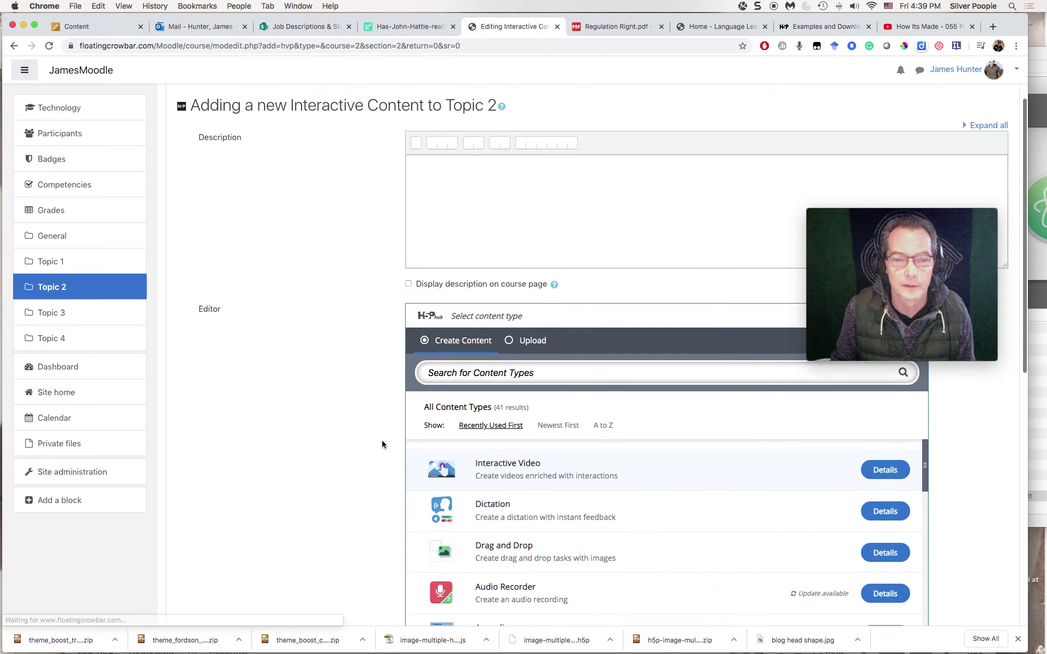
pyautogui.moveTo(936, 240)
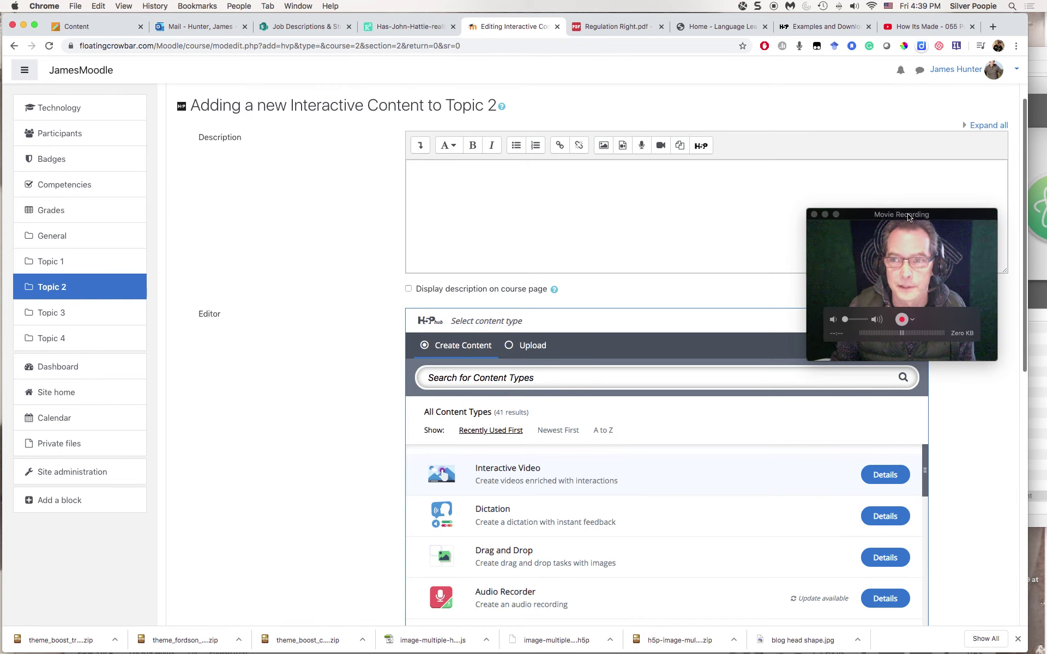
pyautogui.moveTo(908, 217); pyautogui.dragTo(921, 109)
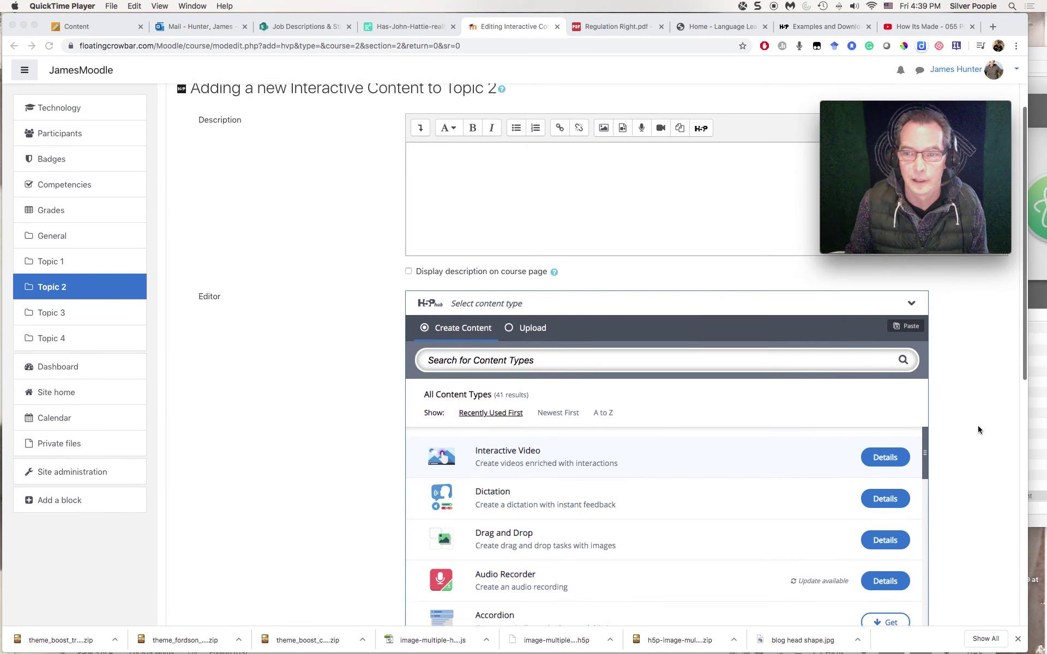
pyautogui.scroll(-5, 978, 427)
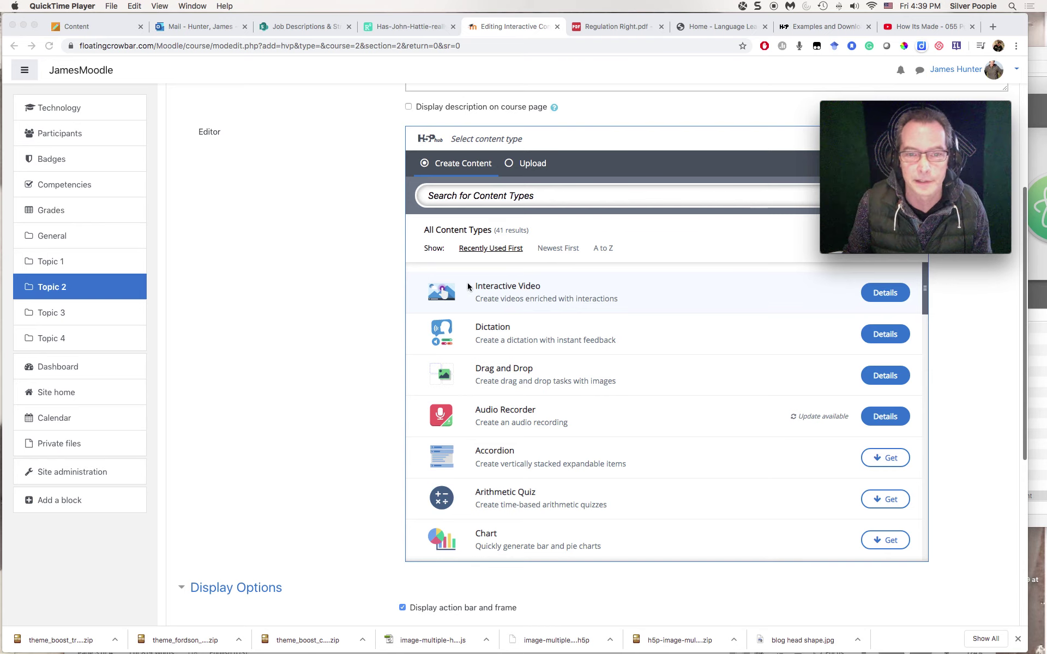
pyautogui.scroll(-5, 564, 343)
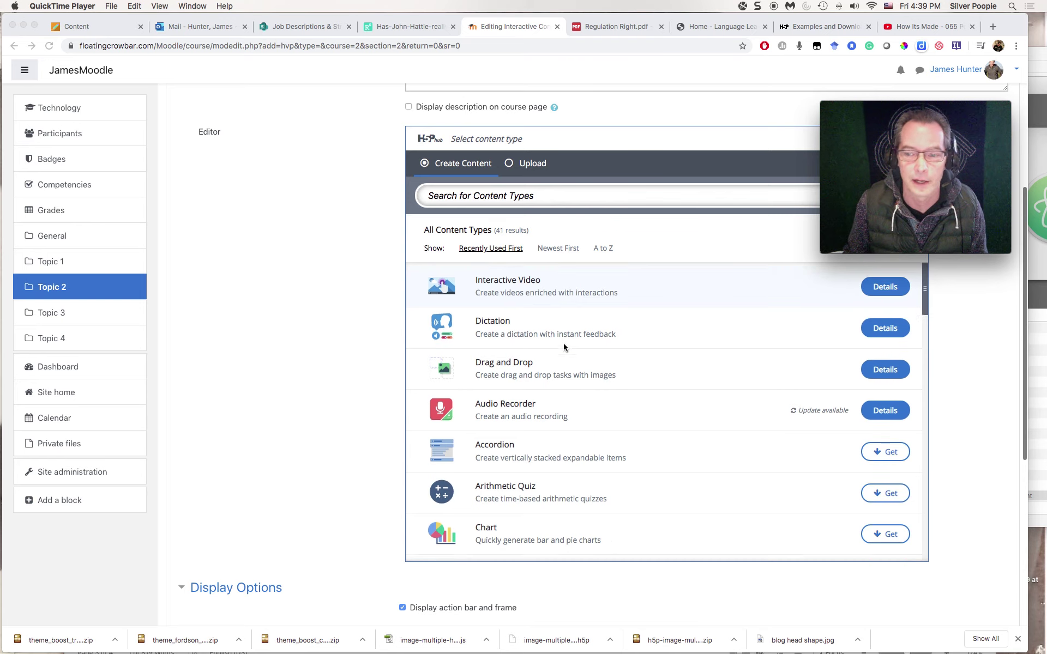
pyautogui.scroll(-15, 564, 346)
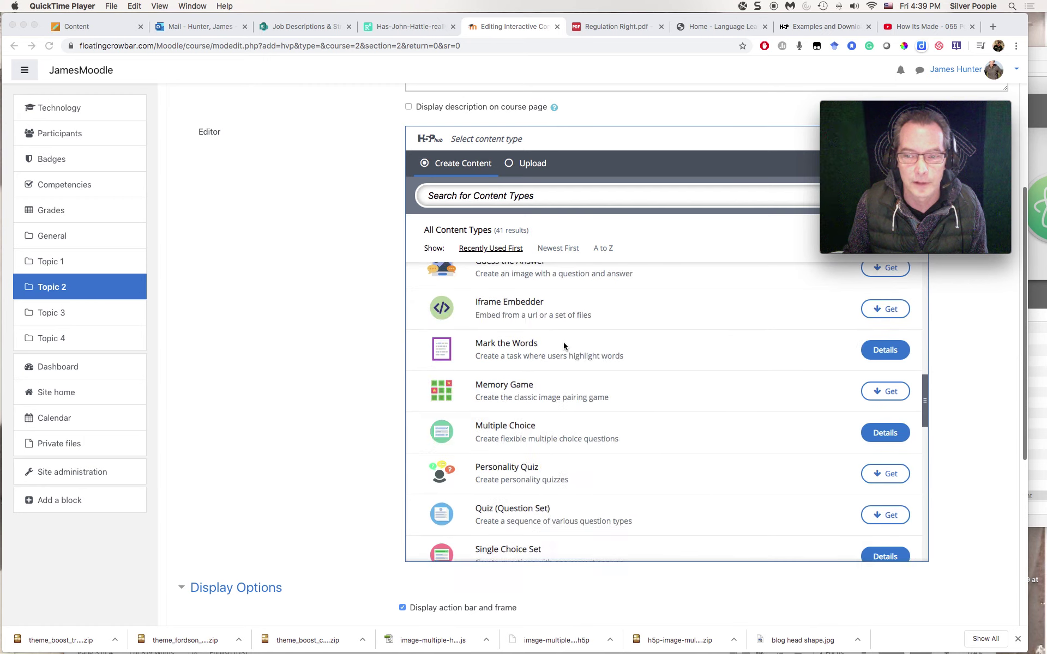
pyautogui.scroll(-3, 564, 342)
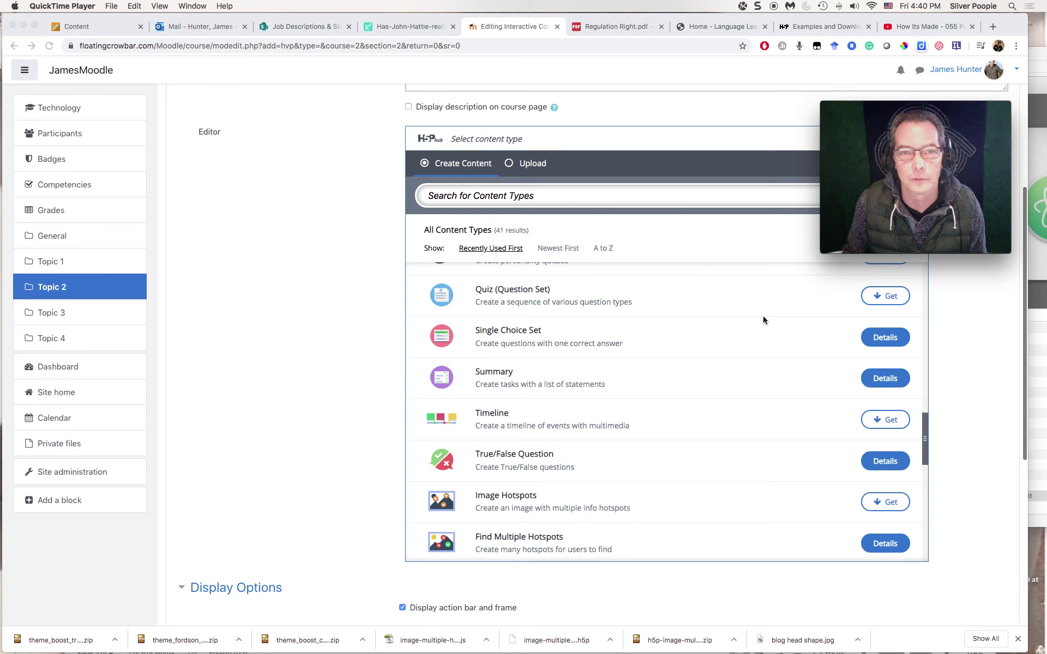
pyautogui.scroll(6, 762, 319)
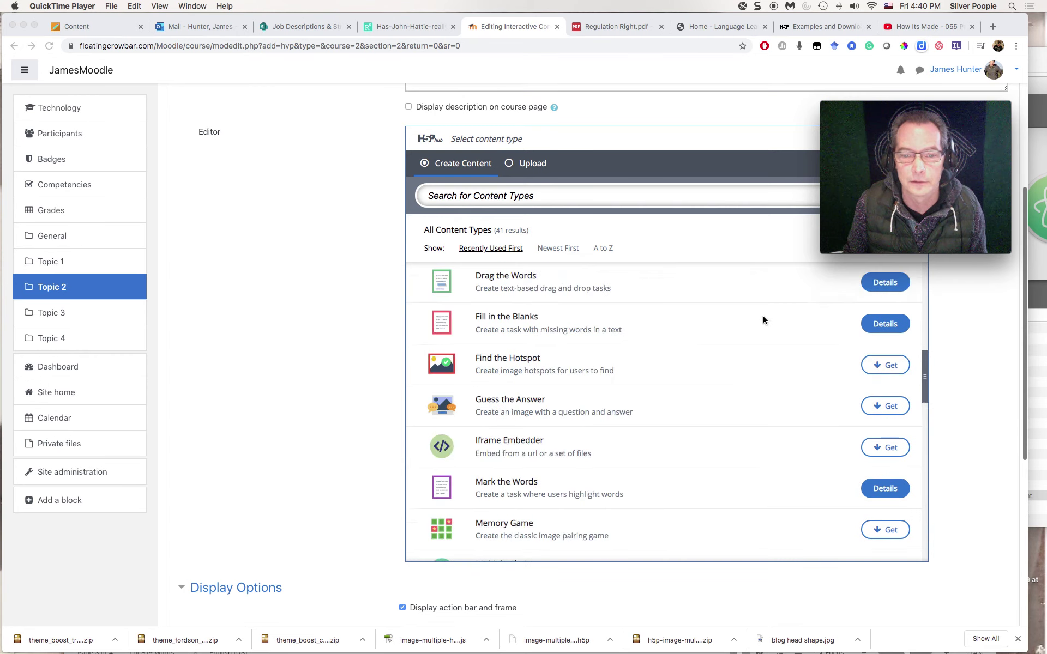
pyautogui.scroll(10, 763, 315)
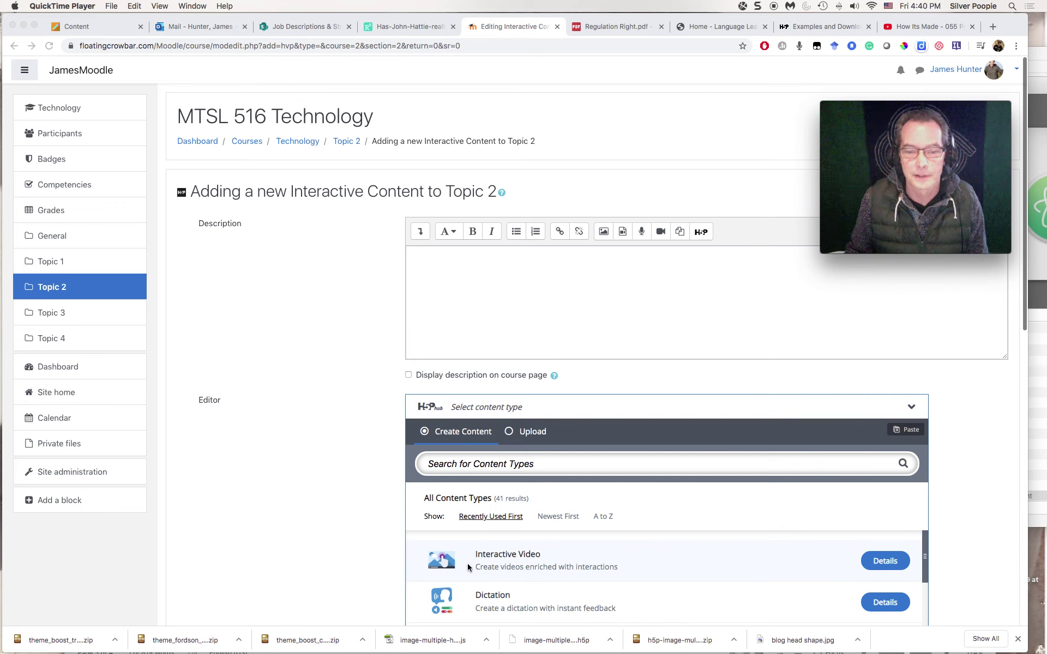
# - Enter the description "How it's made: Potato Chips" in the editor, fixing typos along the way
pyautogui.click(471, 267)
pyautogui.click(428, 257)
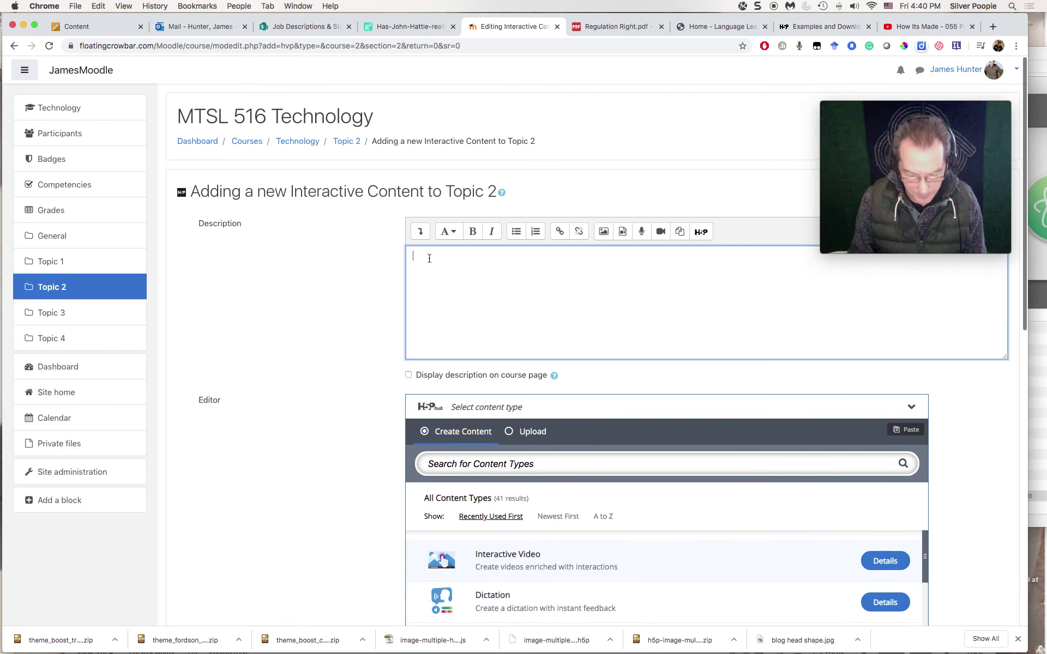
pyautogui.write('How it')
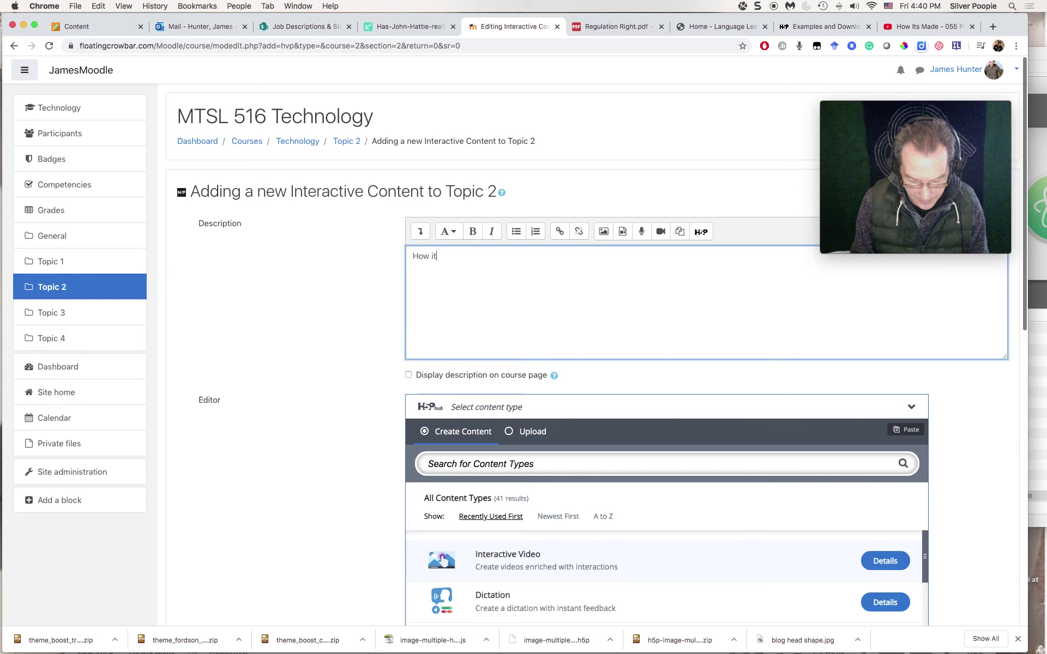
pyautogui.write("'s made: ")
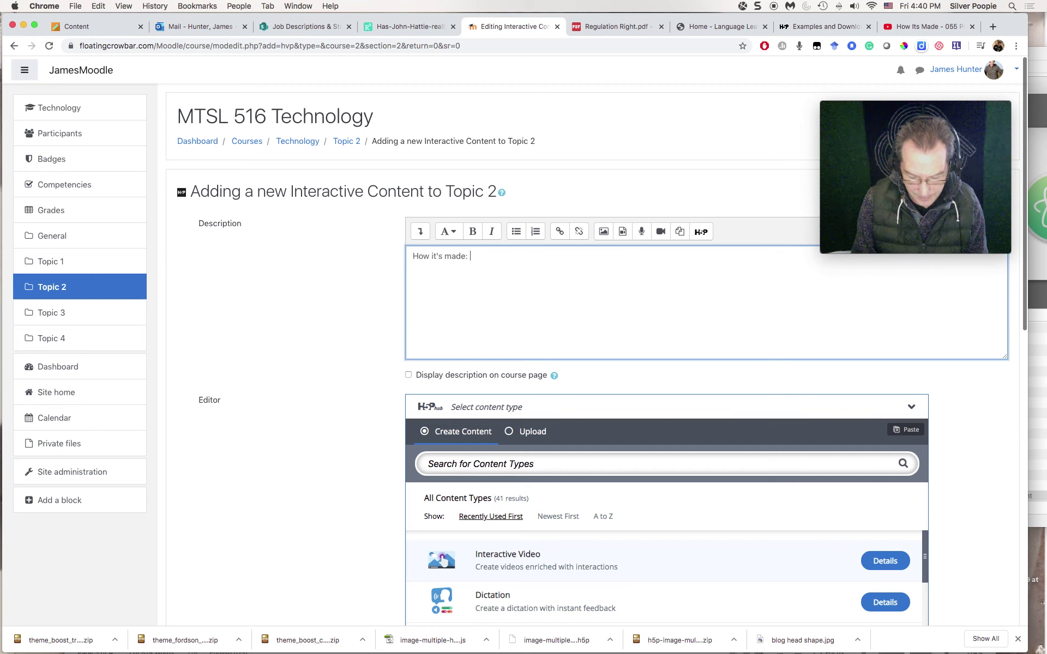
pyautogui.write('Potato')
pyautogui.press('BackSpace')
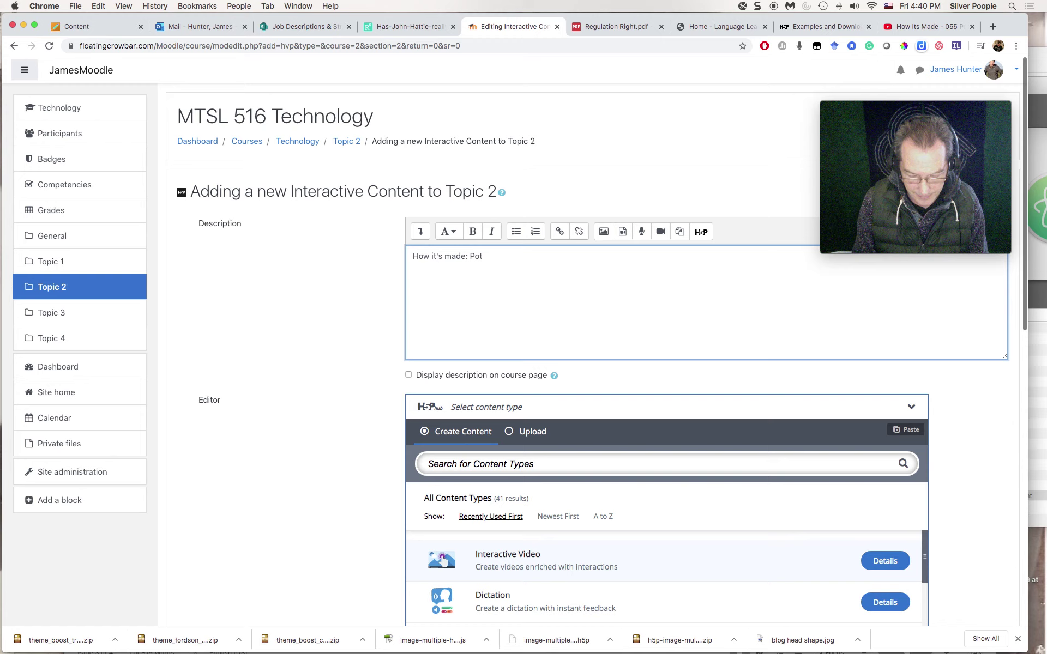
pyautogui.write('atoe')
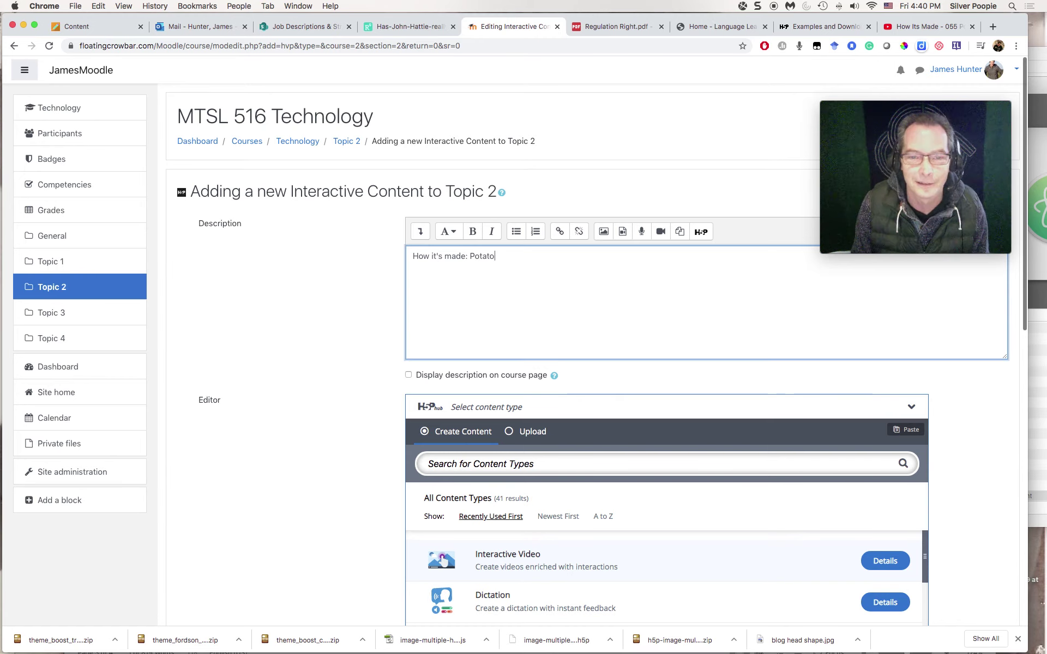
pyautogui.press('BackSpace')
pyautogui.write('Chips')
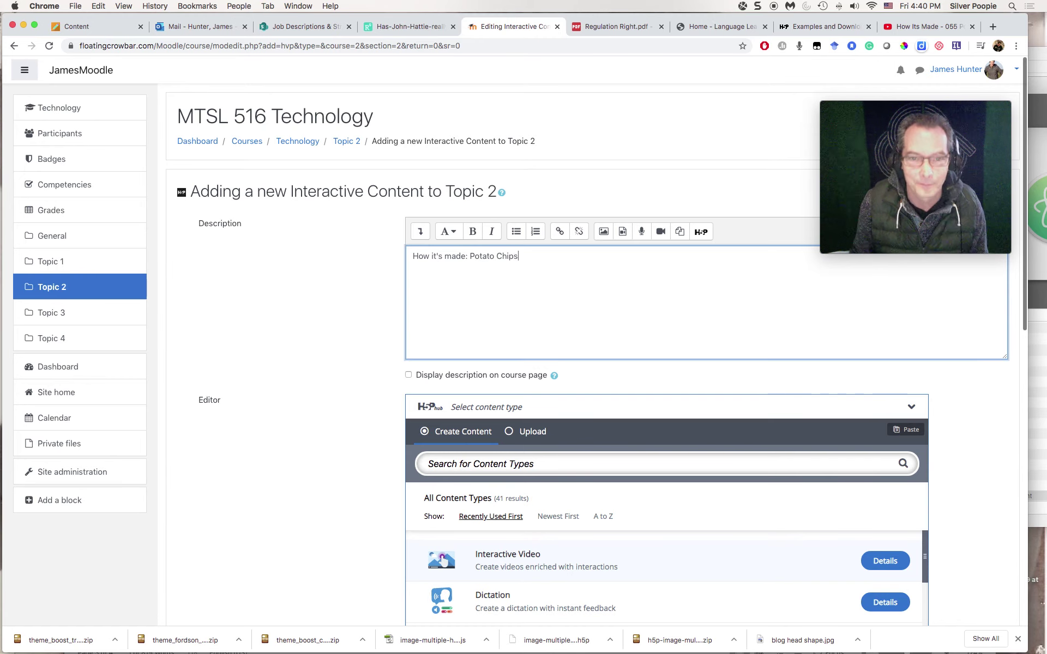
pyautogui.scroll(-3, 304, 294)
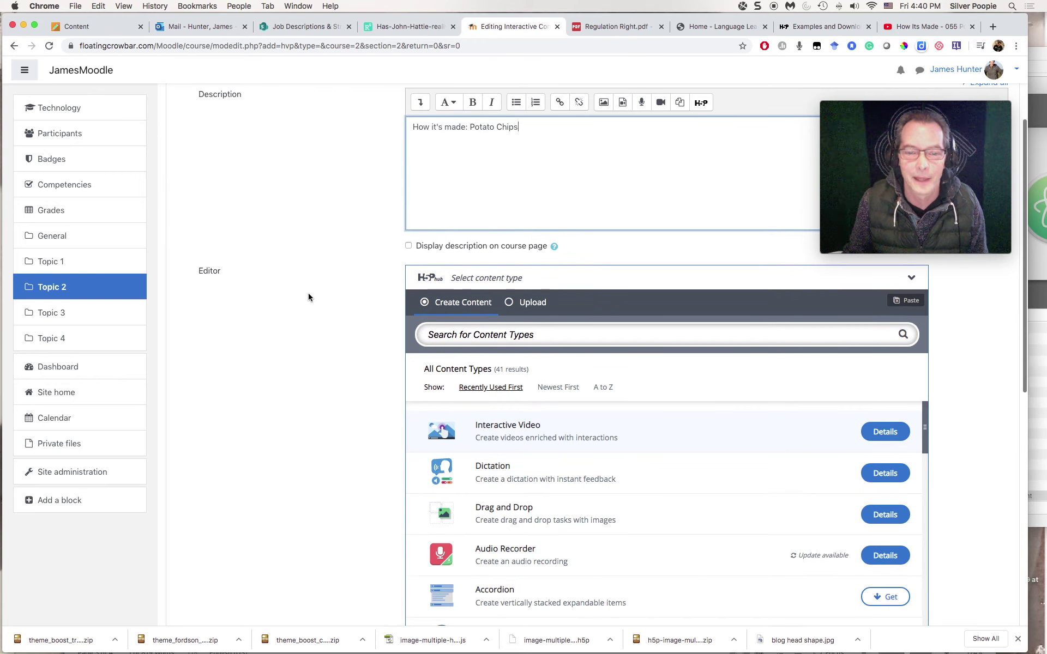
# - Choose Interactive Video and reuse the description as the title "How it's made: Potato Chips"
pyautogui.click(701, 435)
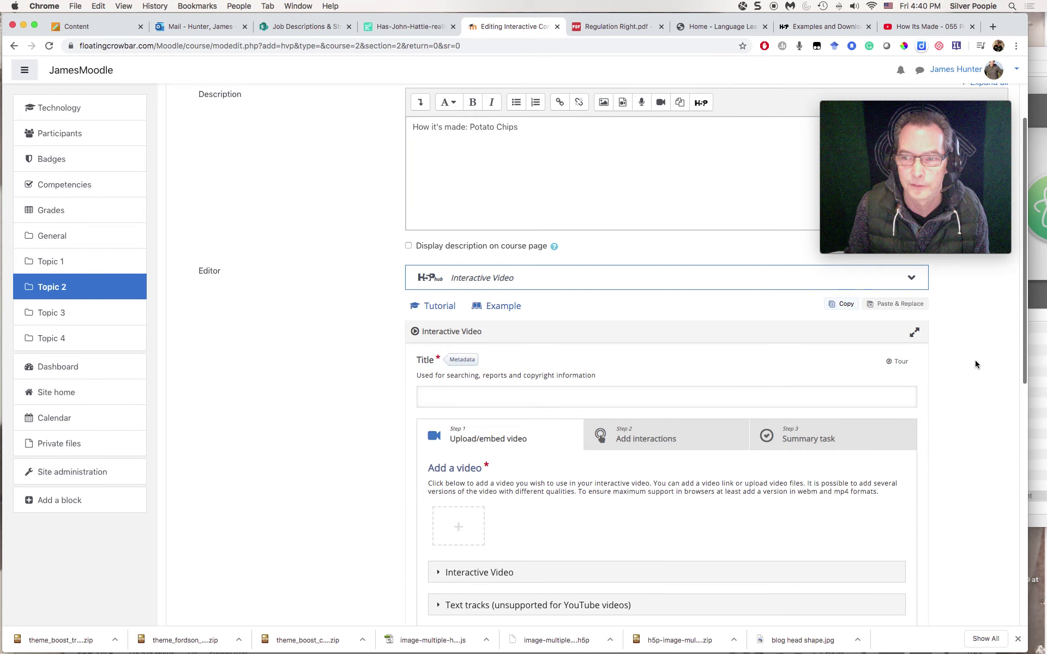
pyautogui.scroll(-1, 975, 360)
pyautogui.click(523, 114)
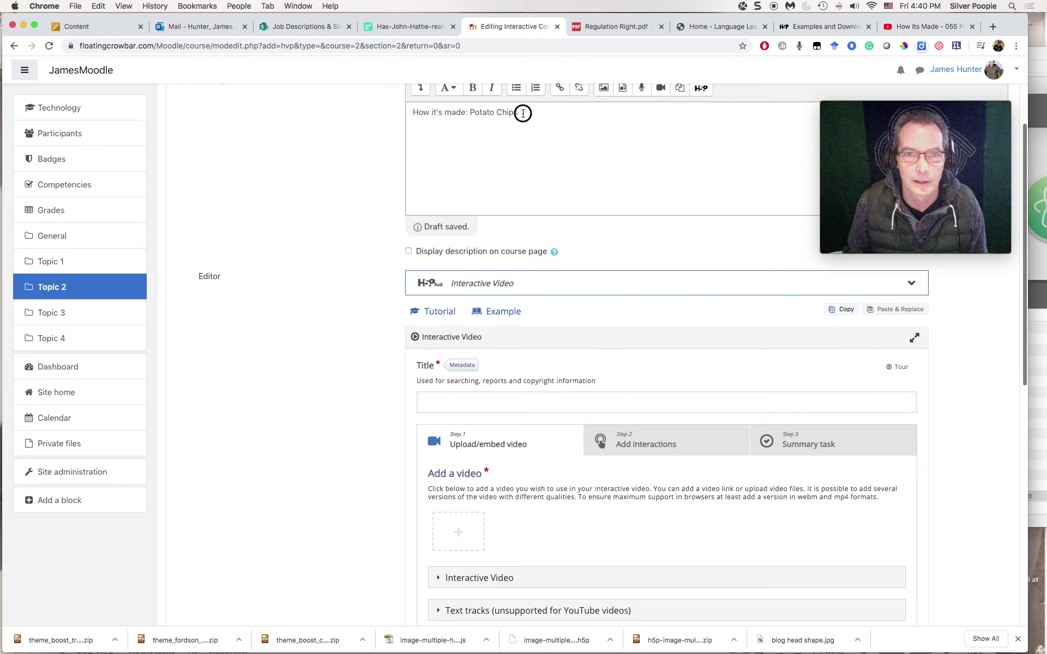
pyautogui.moveTo(523, 113); pyautogui.dragTo(363, 111)
pyautogui.press('super+c')
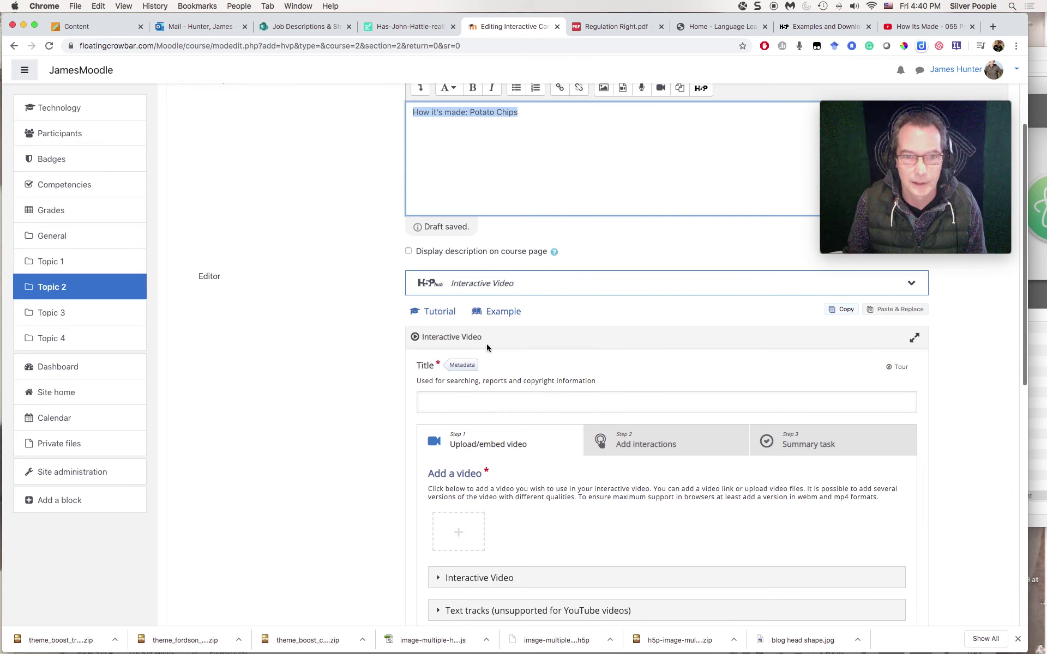
pyautogui.click(472, 401)
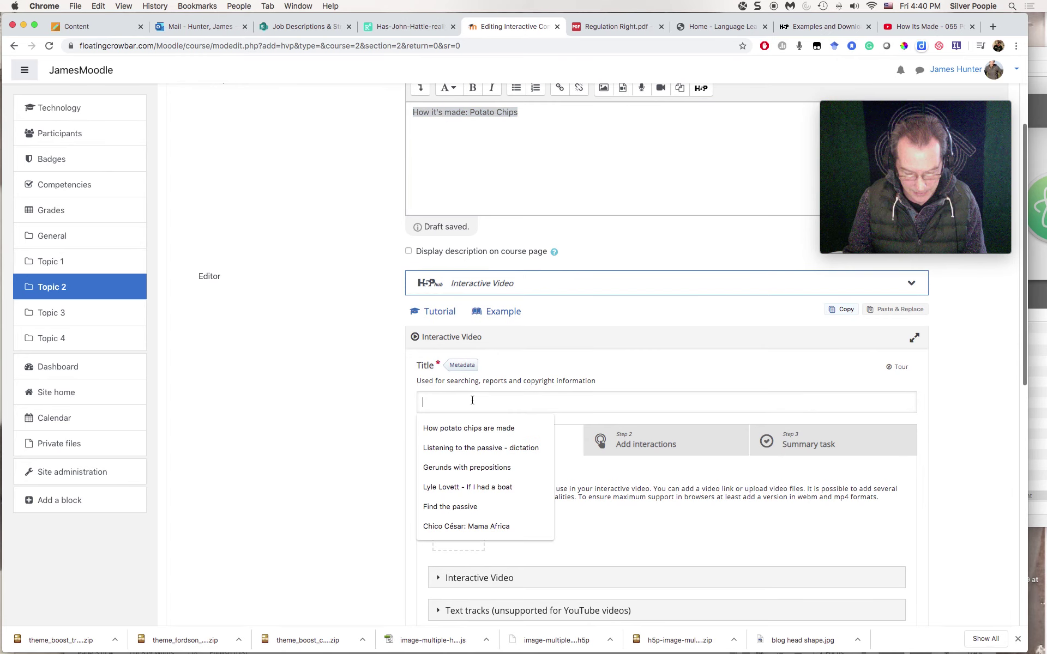
pyautogui.press('super+v')
# - Bring up the add-video dialog and place the cursor in its URL field
pyautogui.scroll(-2, 349, 384)
pyautogui.scroll(-2, 349, 384)
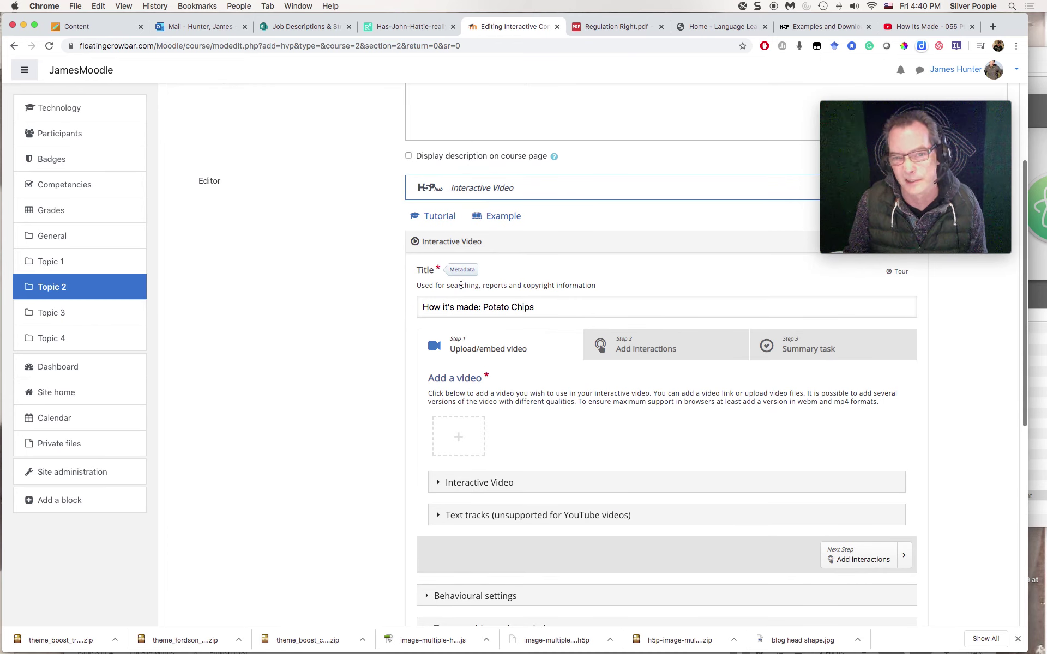
pyautogui.scroll(-3, 325, 438)
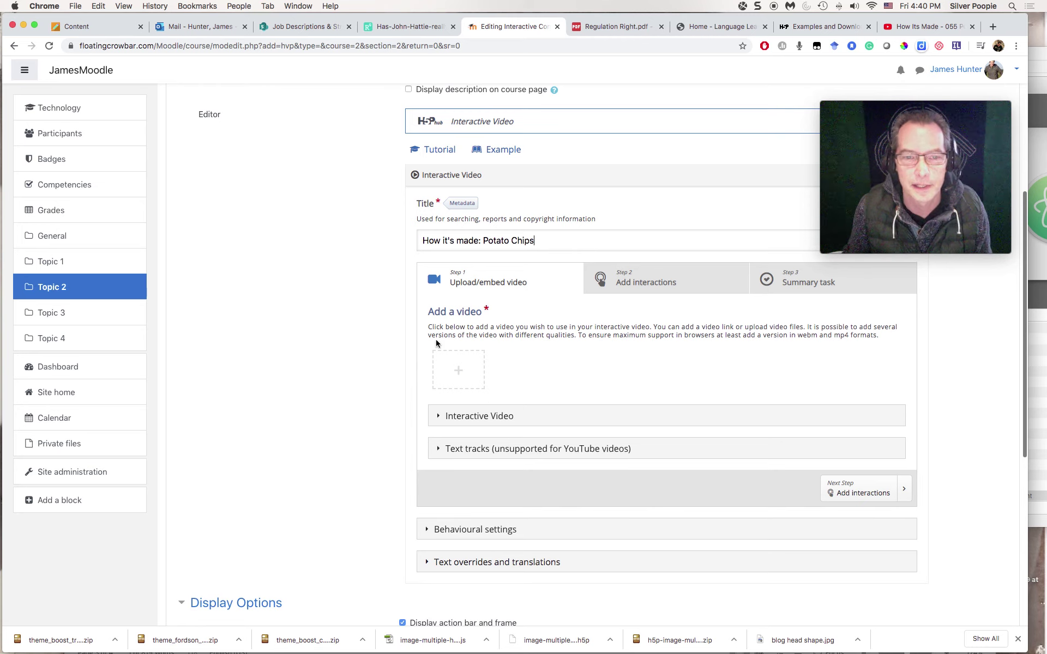
pyautogui.click(459, 371)
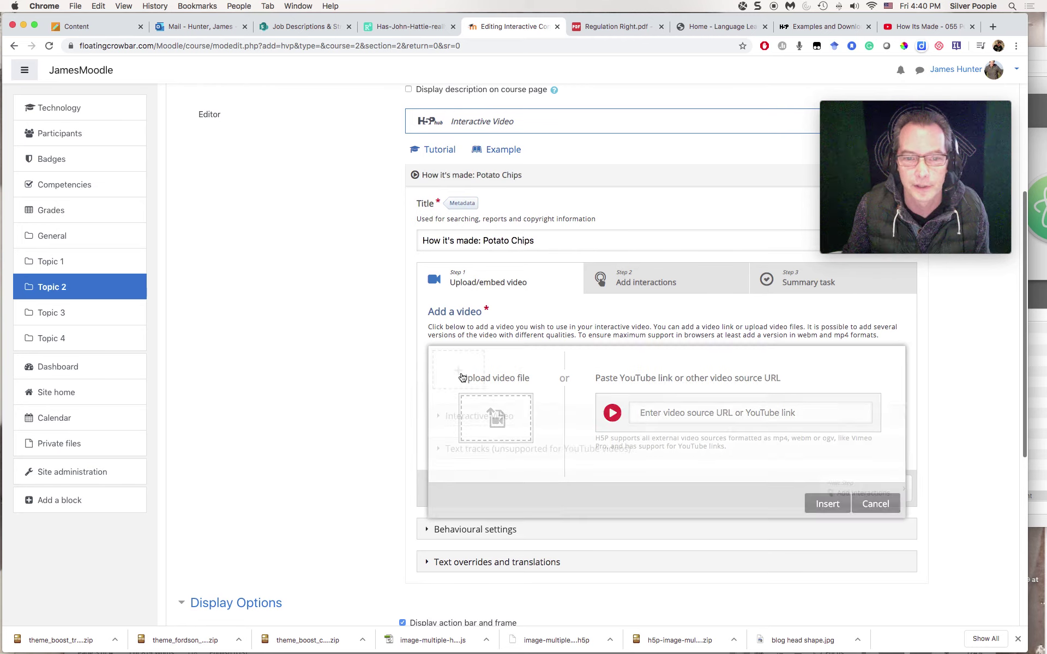
pyautogui.click(642, 416)
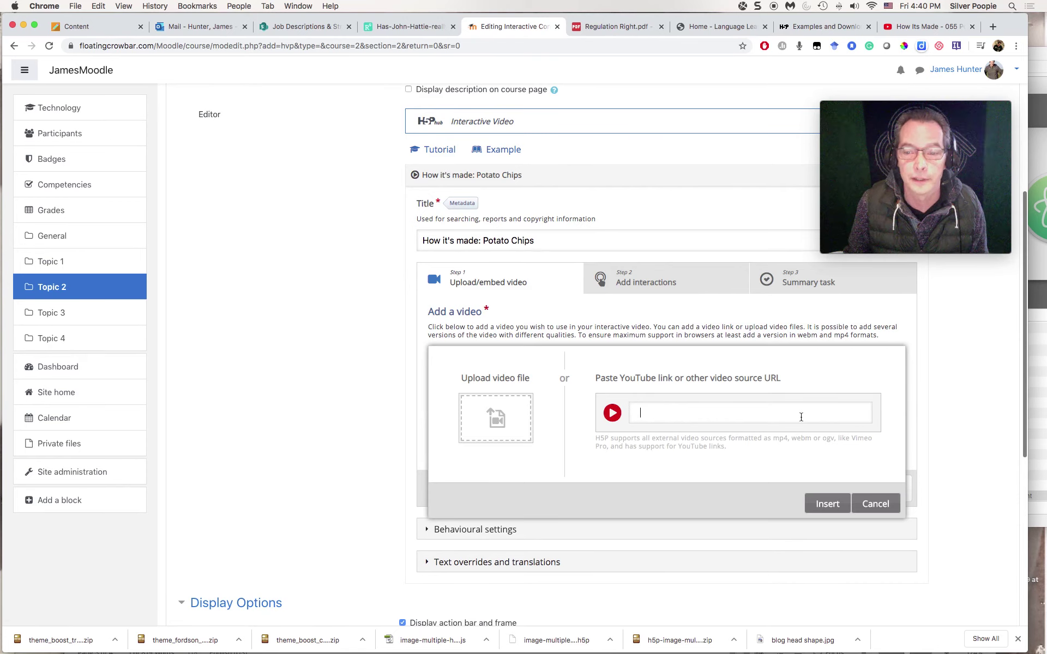
pyautogui.click(908, 25)
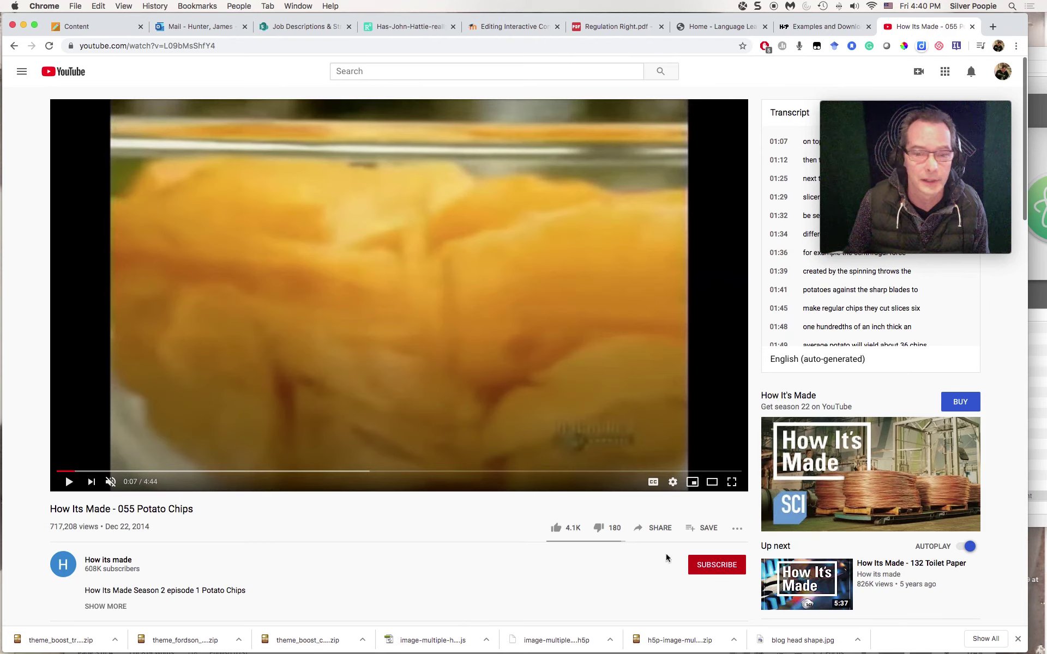
pyautogui.click(649, 529)
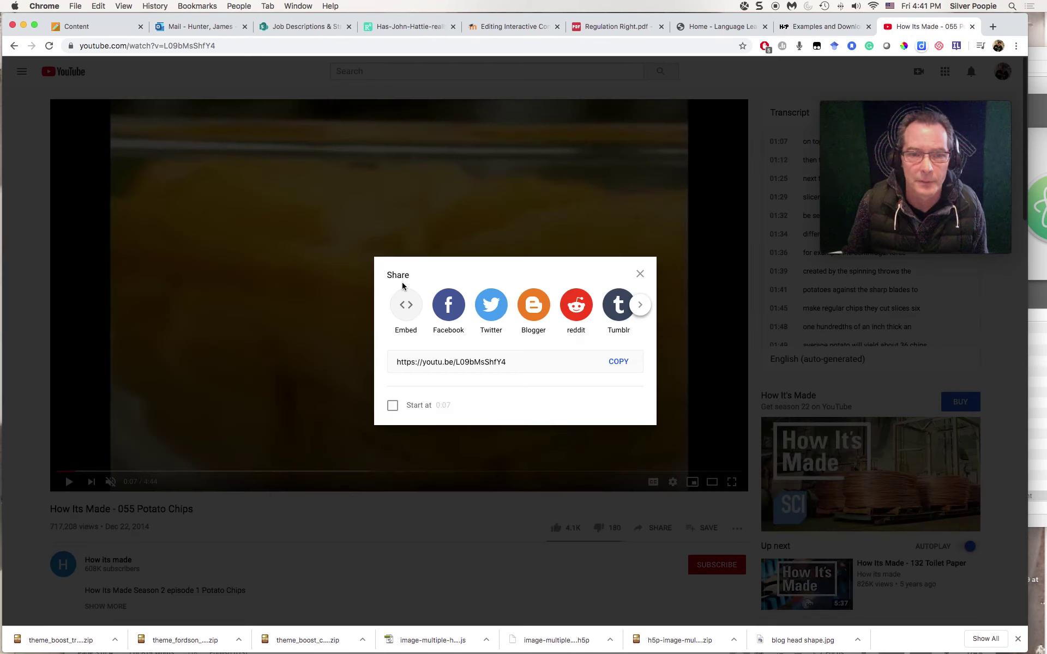
pyautogui.moveTo(518, 363); pyautogui.dragTo(398, 364)
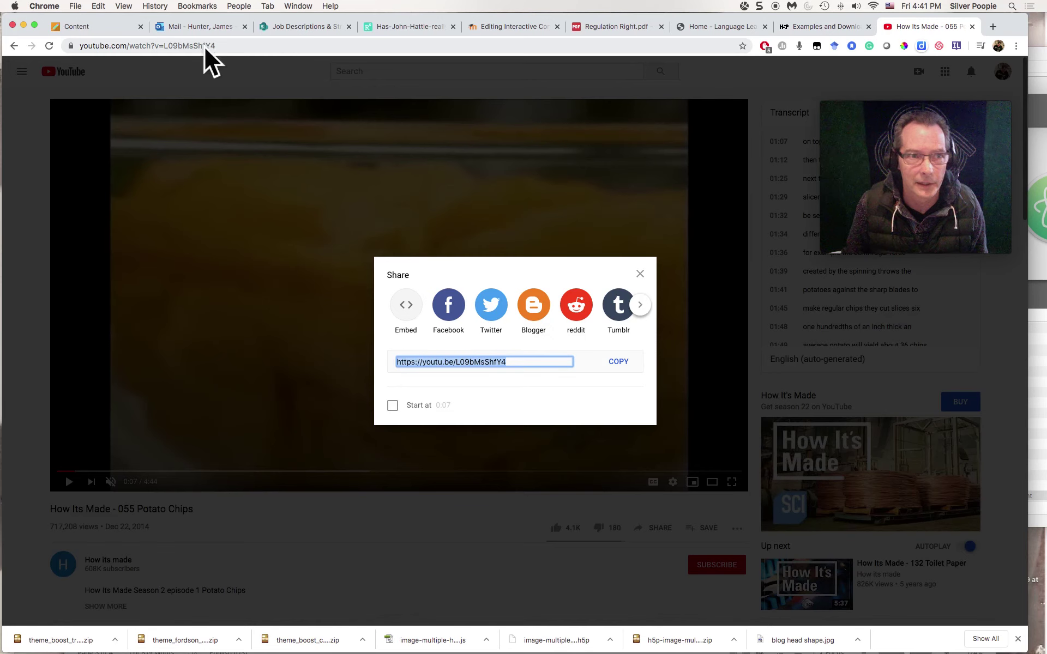
pyautogui.press('super+c')
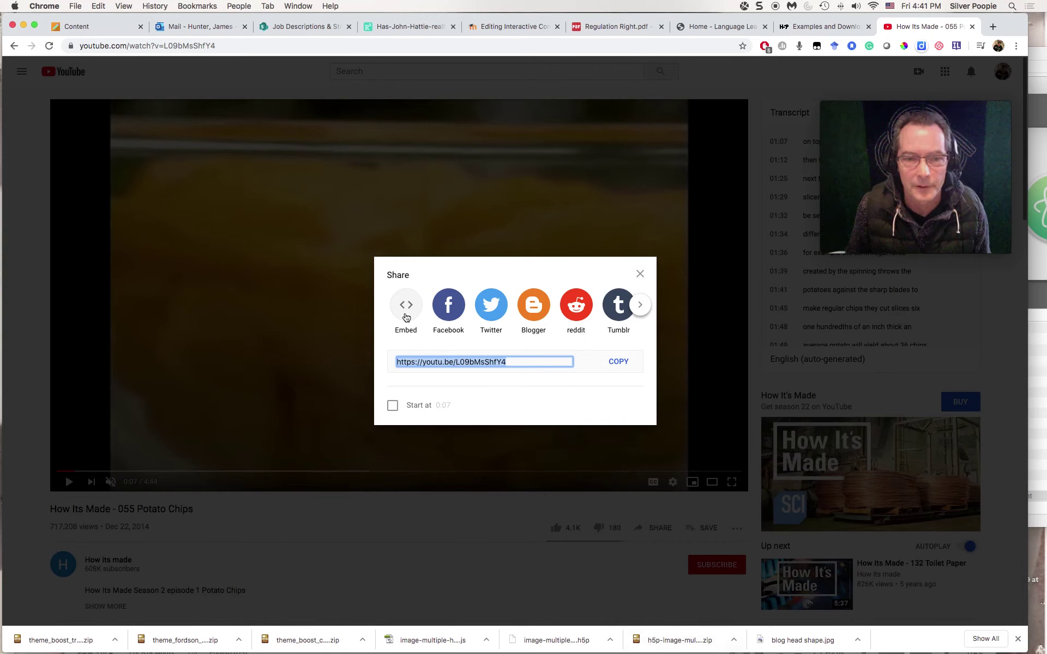
pyautogui.click(640, 273)
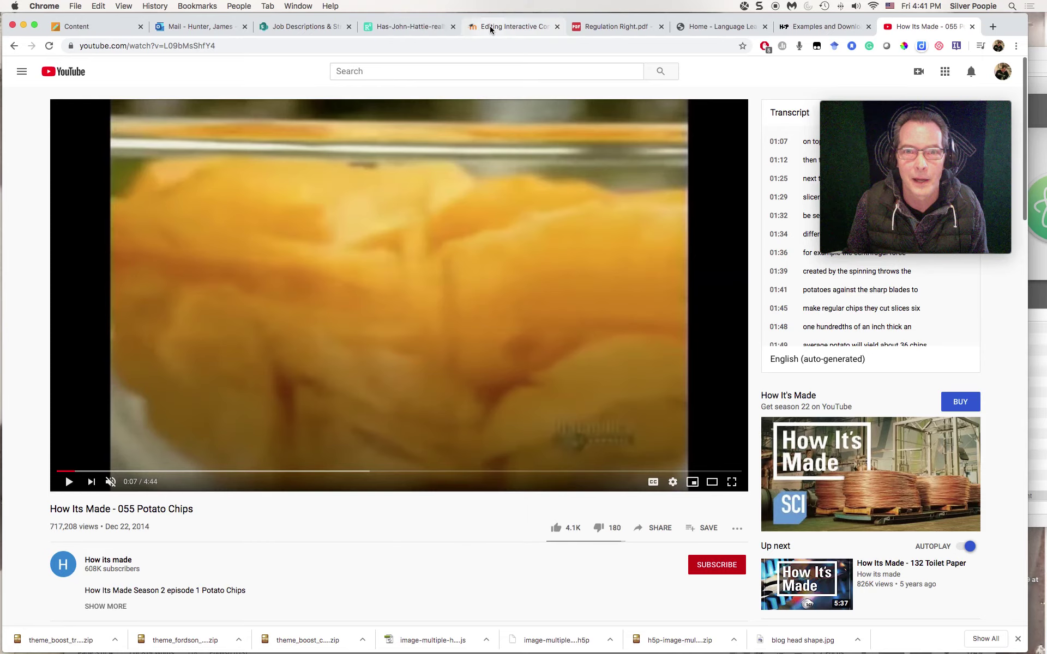
# - Paste the YouTube link into Moodle's video source, insert it, and review the video settings
pyautogui.click(507, 26)
pyautogui.press('super+v')
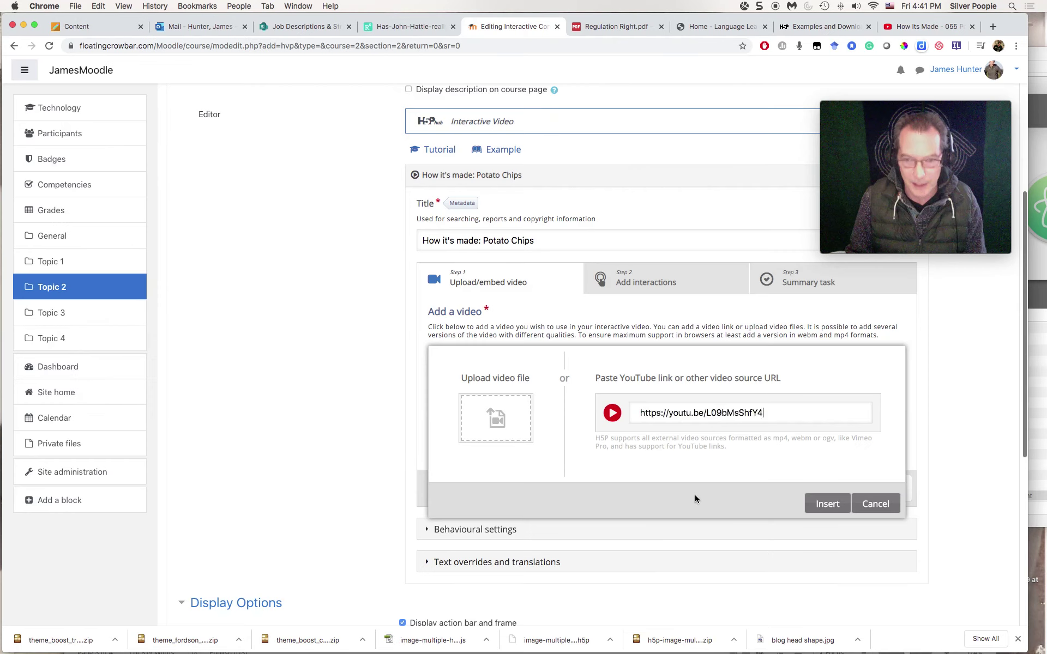
pyautogui.click(827, 504)
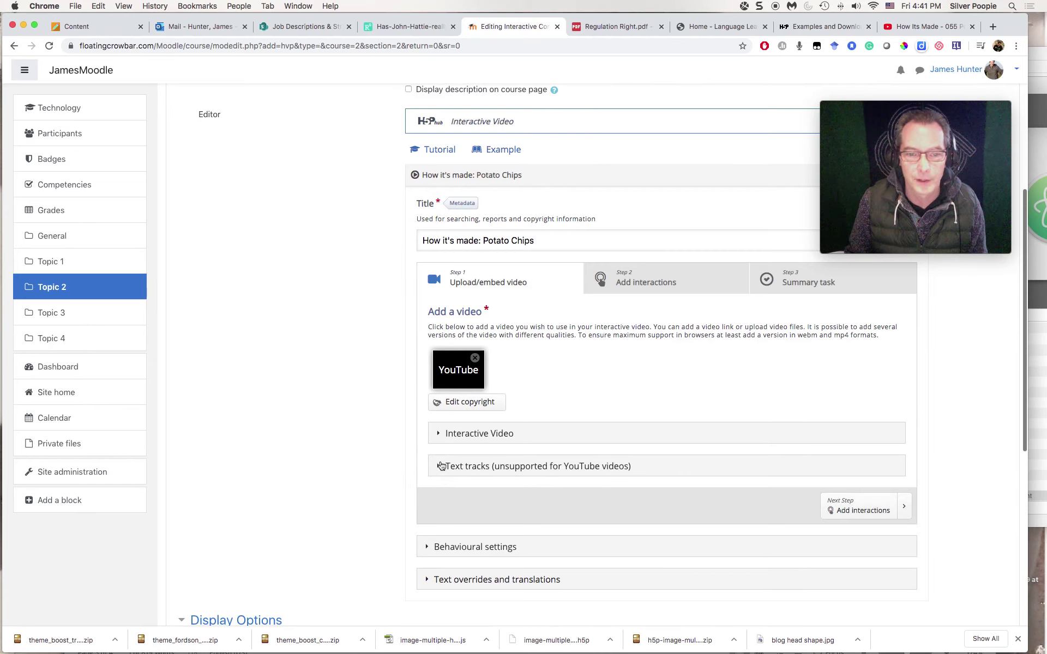
pyautogui.click(440, 434)
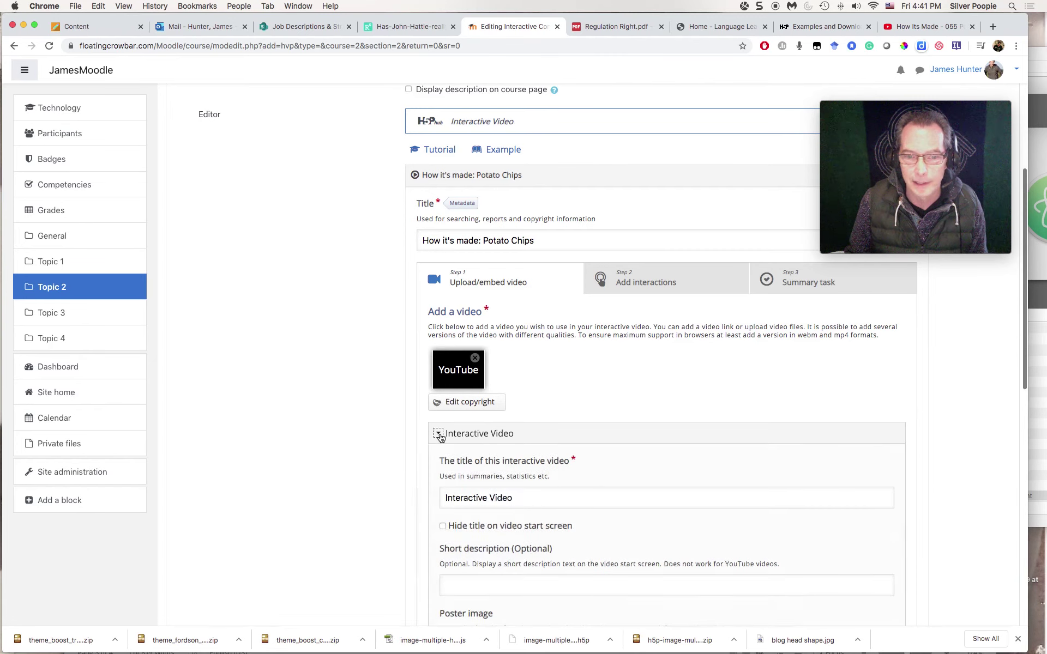
pyautogui.scroll(-2, 405, 465)
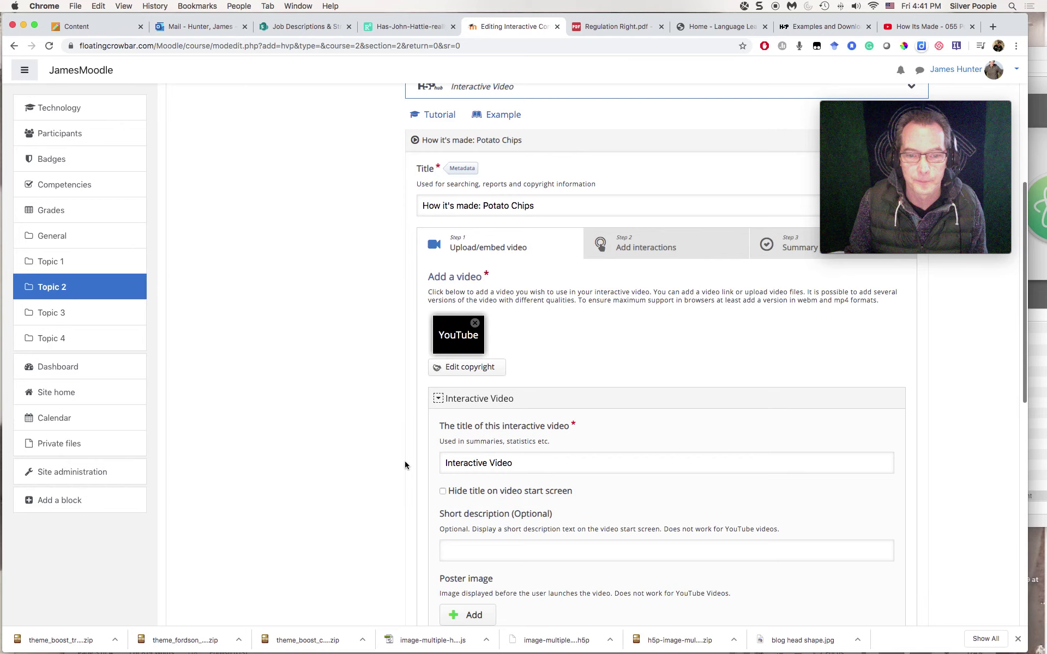
pyautogui.scroll(-2, 405, 465)
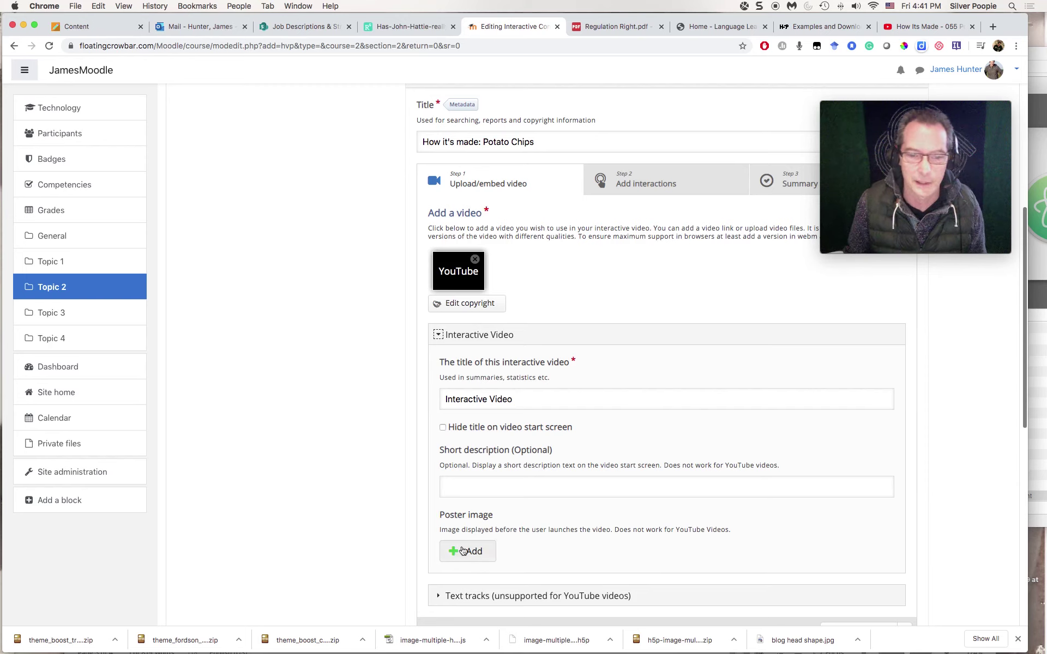
pyautogui.click(439, 335)
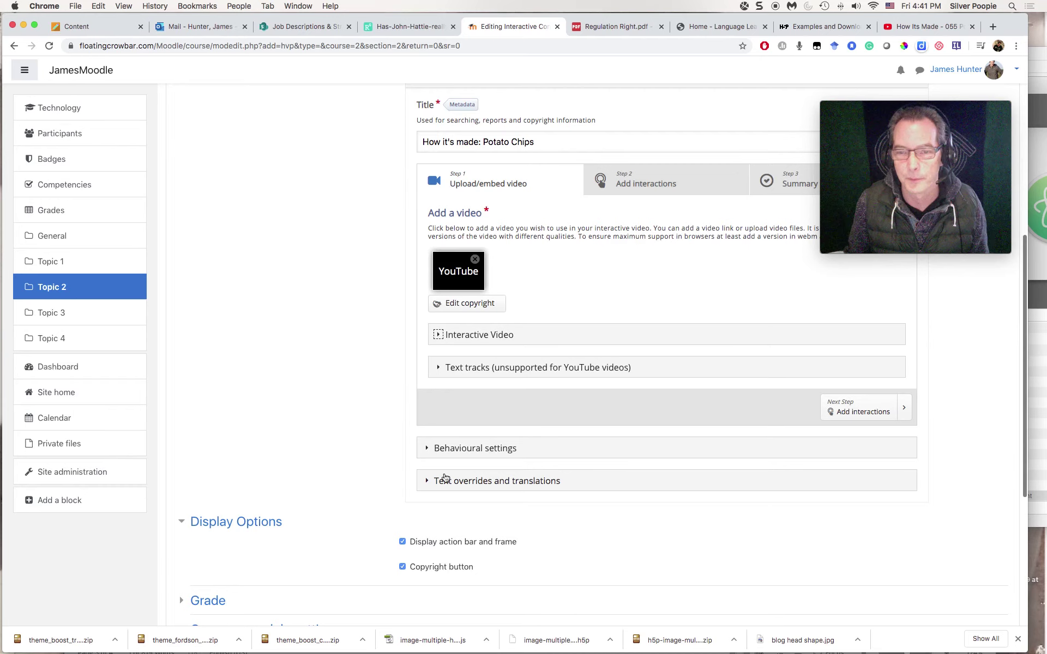
# - Go to Step 2, Add interactions, and let the 4:45 potato chips video load
pyautogui.click(636, 182)
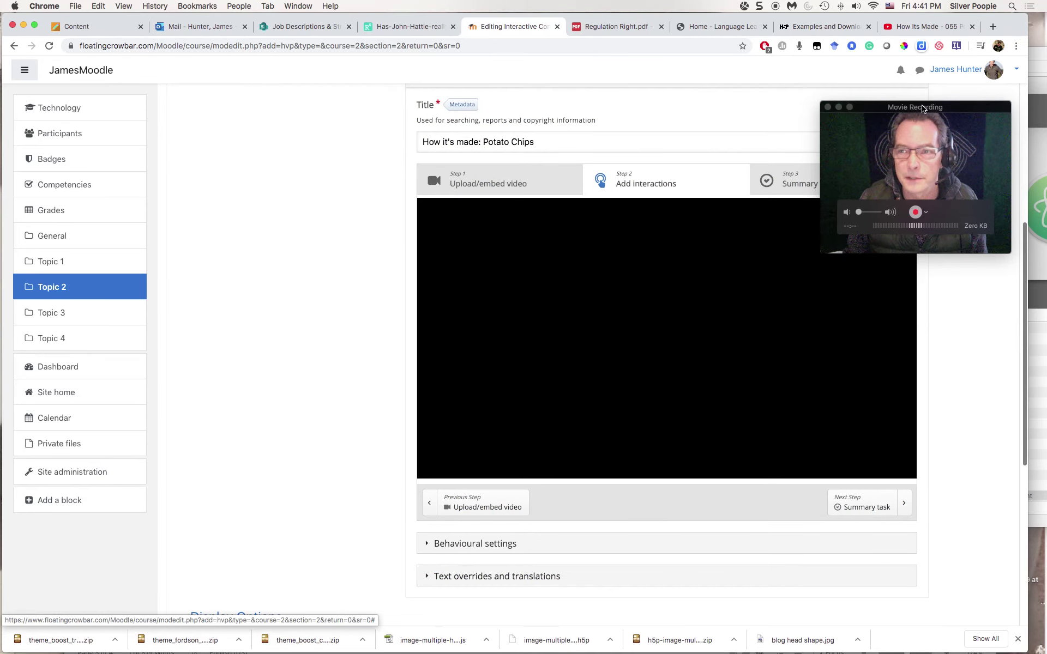
pyautogui.moveTo(923, 108); pyautogui.dragTo(283, 101)
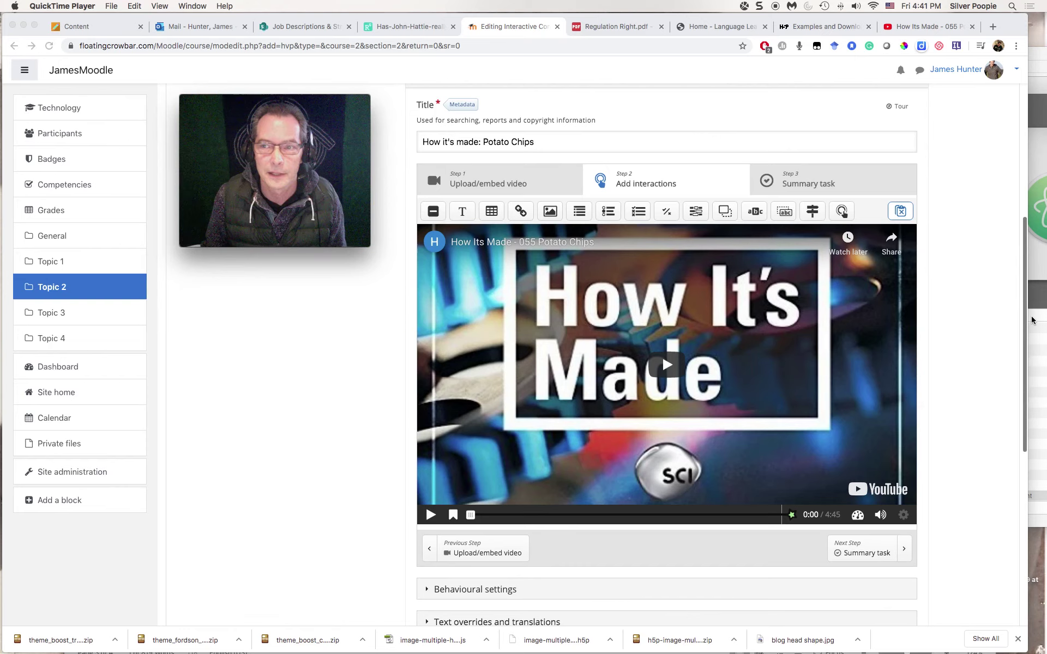
pyautogui.scroll(-1, 984, 306)
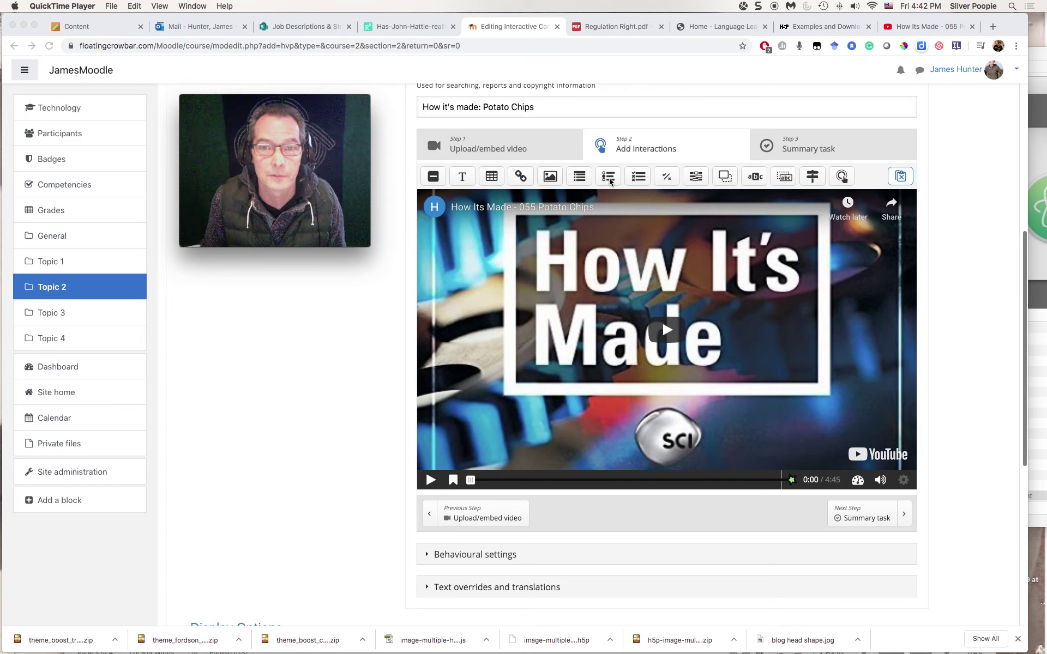
pyautogui.click(604, 181)
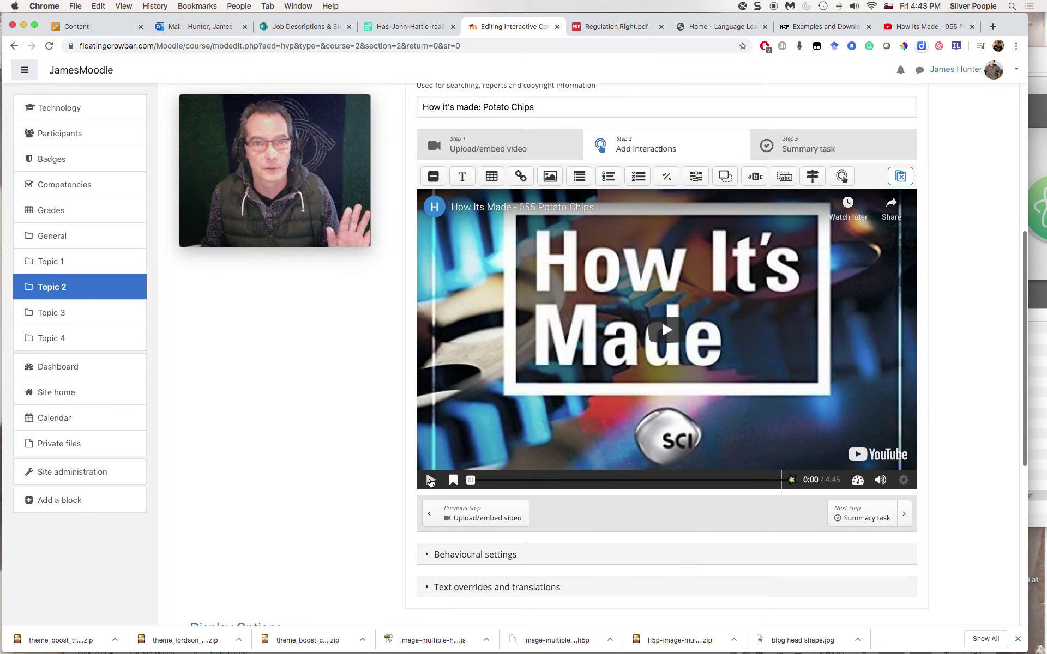
# - Play the potato chips video and pause it at 0:07
pyautogui.click(430, 481)
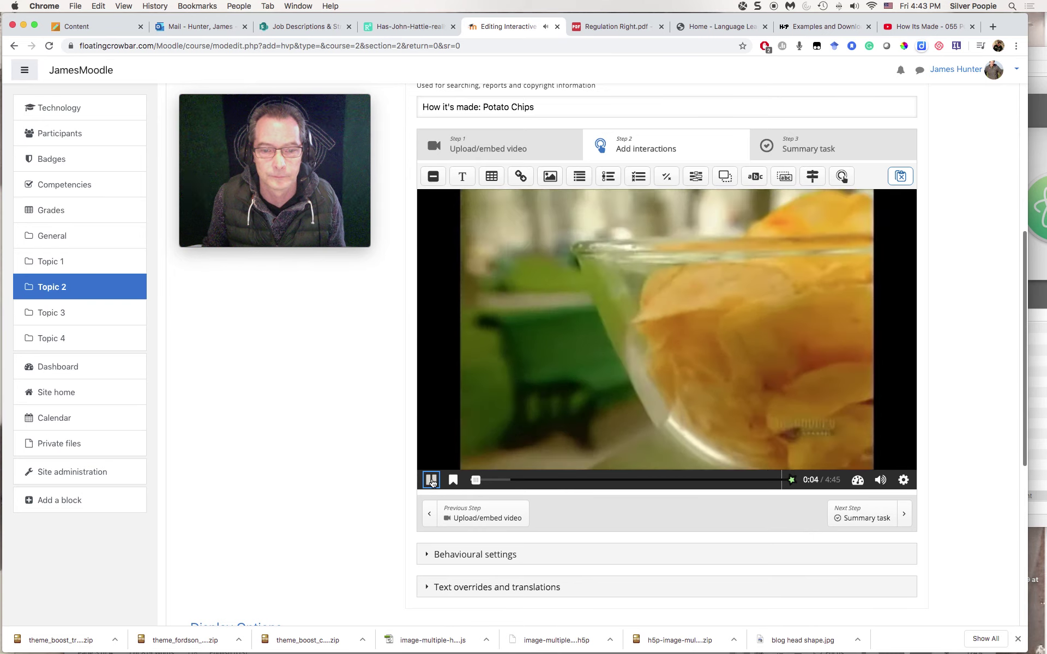
pyautogui.click(432, 480)
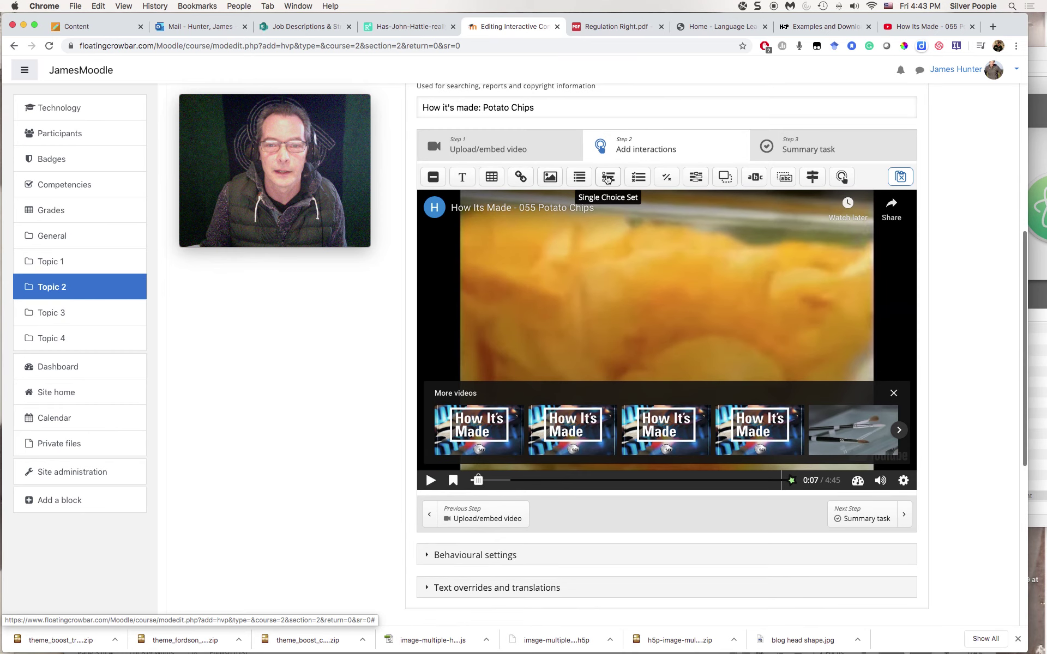
# - Add a Single Choice Set at 0:07, shown as a poster that pauses the video
pyautogui.click(607, 179)
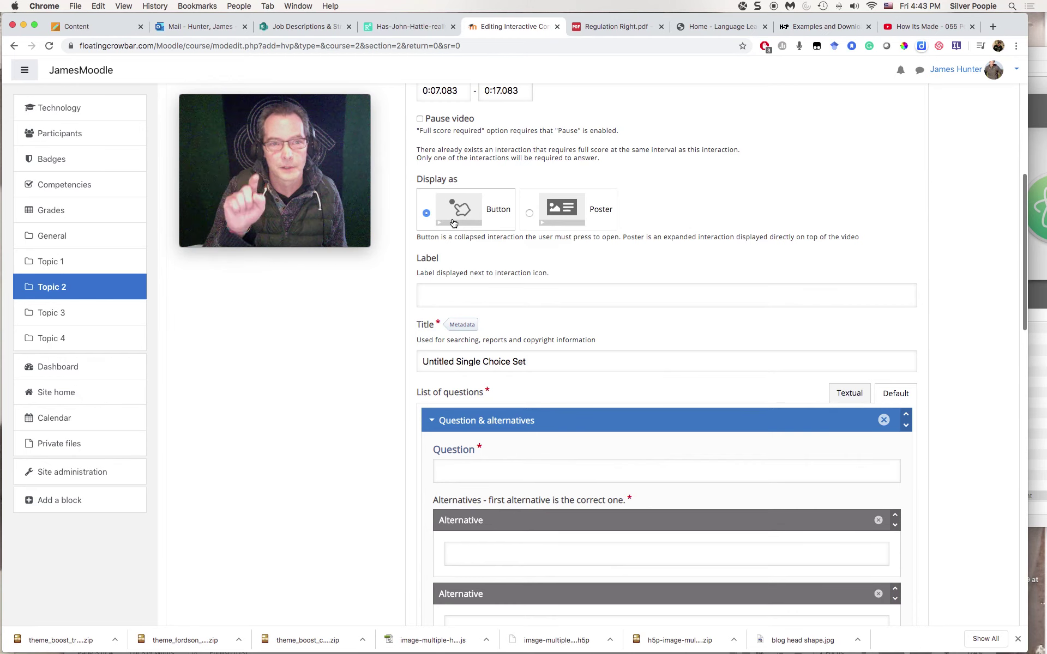
pyautogui.click(559, 218)
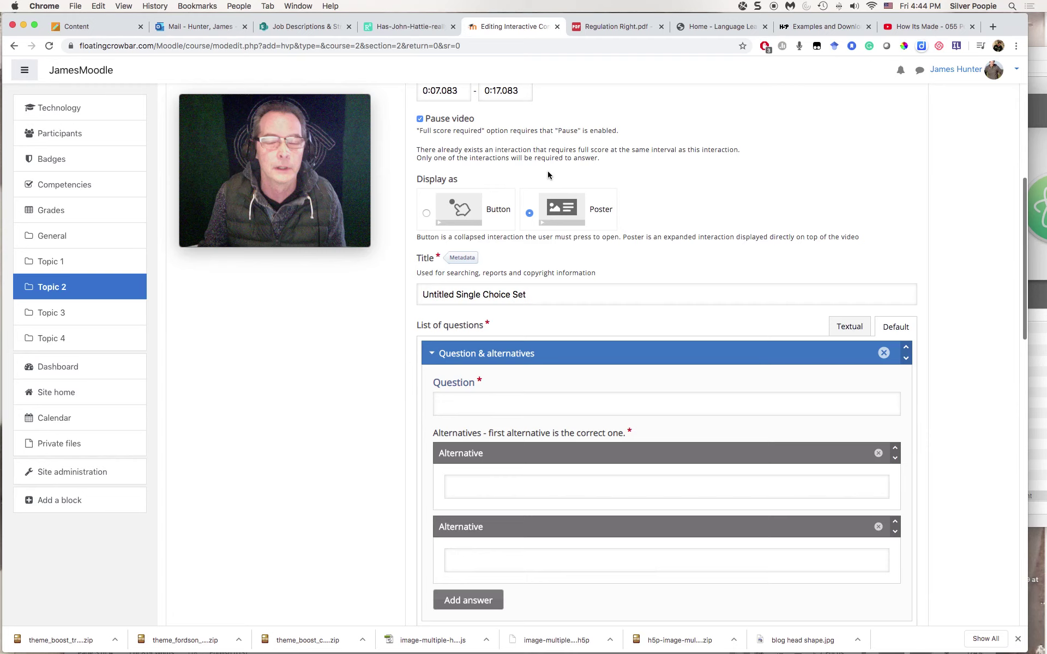
pyautogui.scroll(1, 693, 196)
pyautogui.scroll(2, 692, 195)
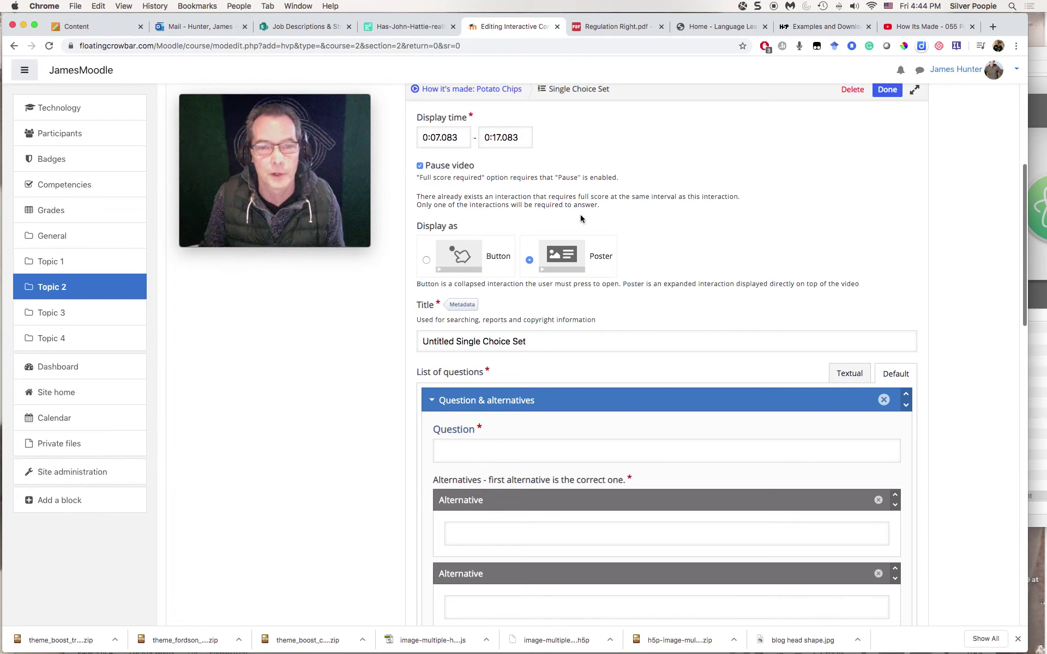
pyautogui.scroll(-2, 613, 161)
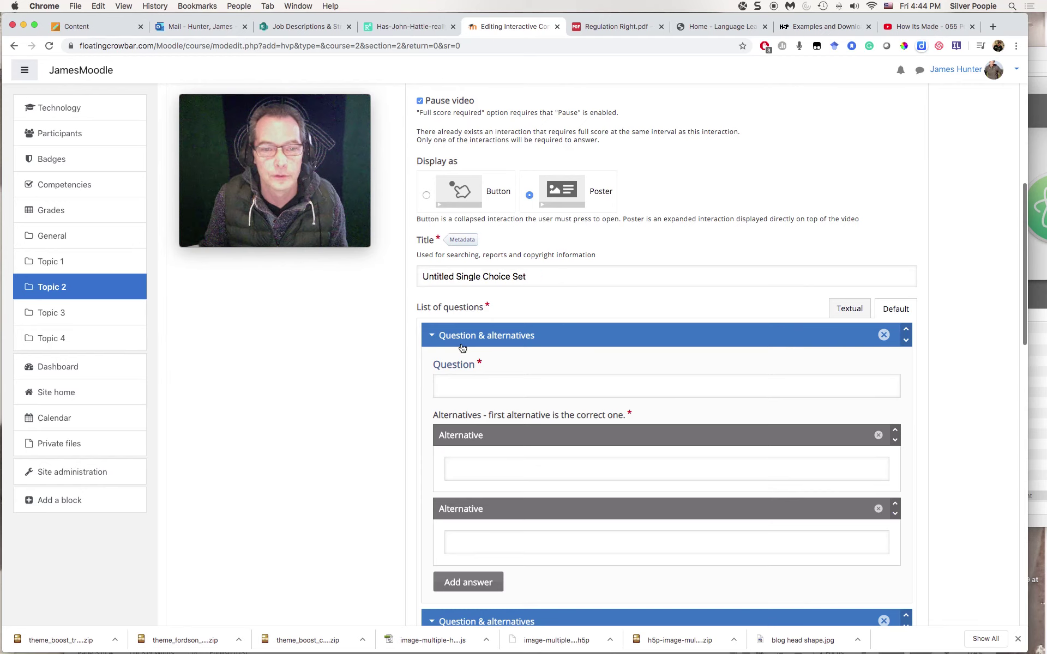
# - Enter 'What did she say?' as the question text of the Single Choice Set
pyautogui.click(471, 388)
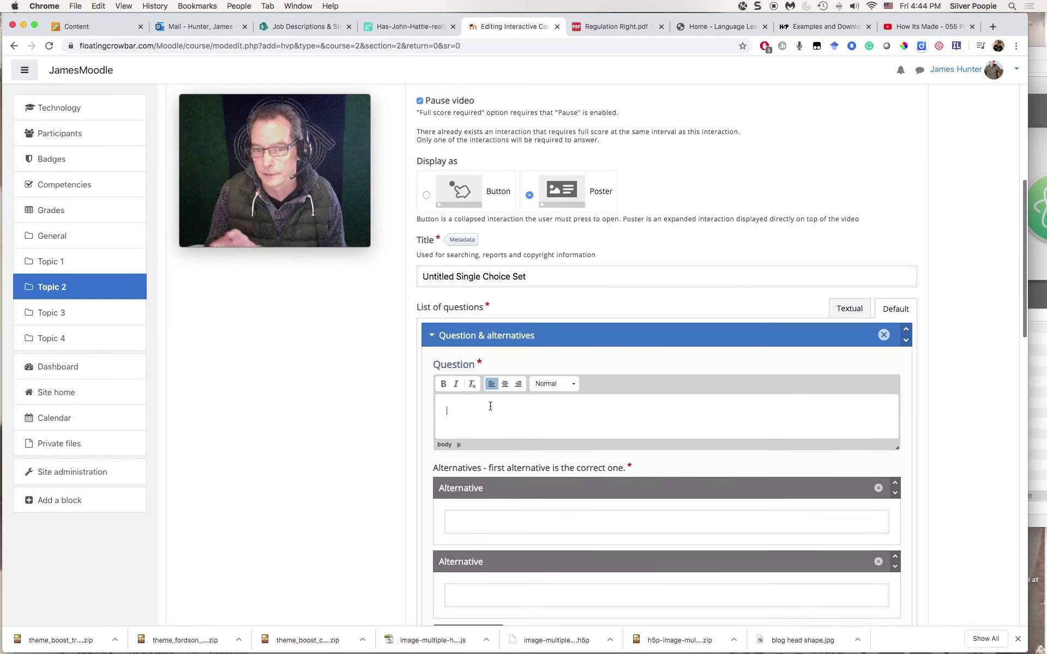
pyautogui.write('W')
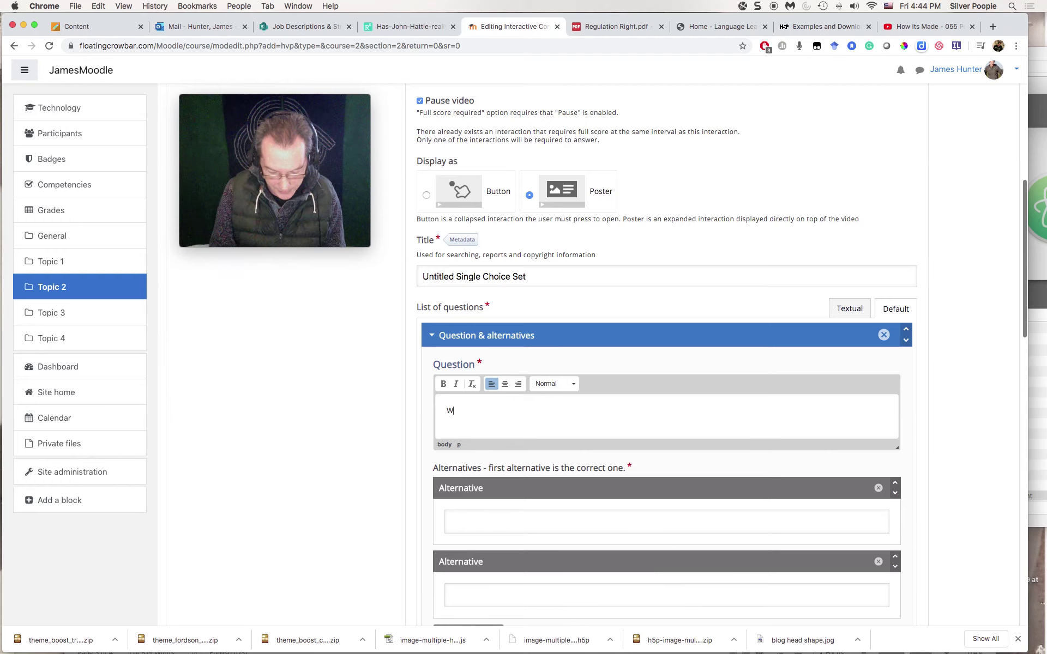
pyautogui.write('hat di')
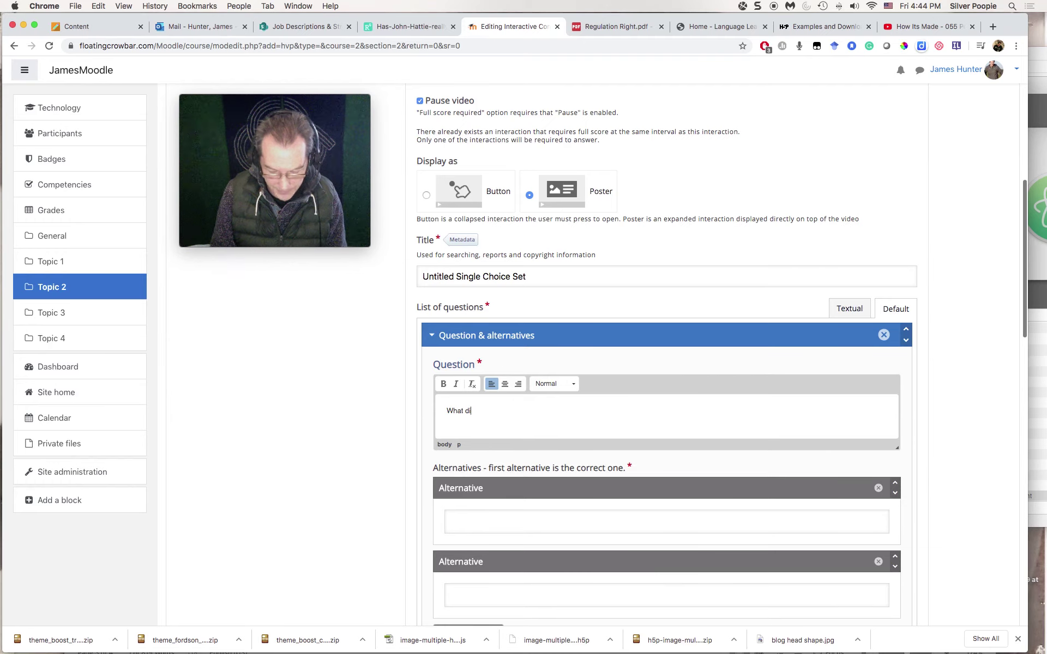
pyautogui.write('d she say?')
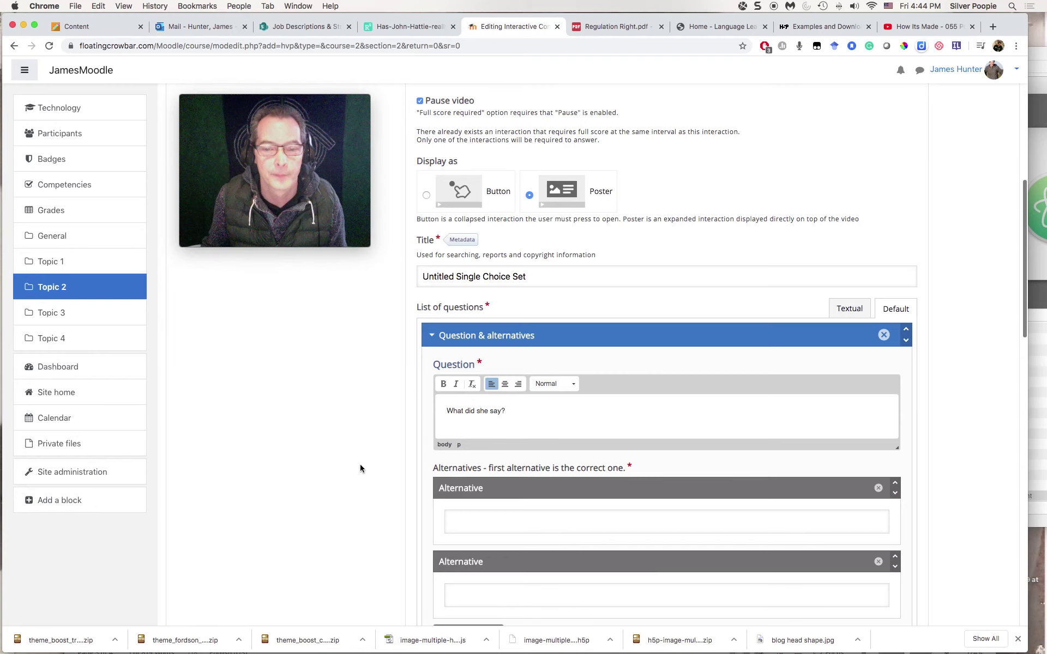
pyautogui.scroll(-3, 360, 463)
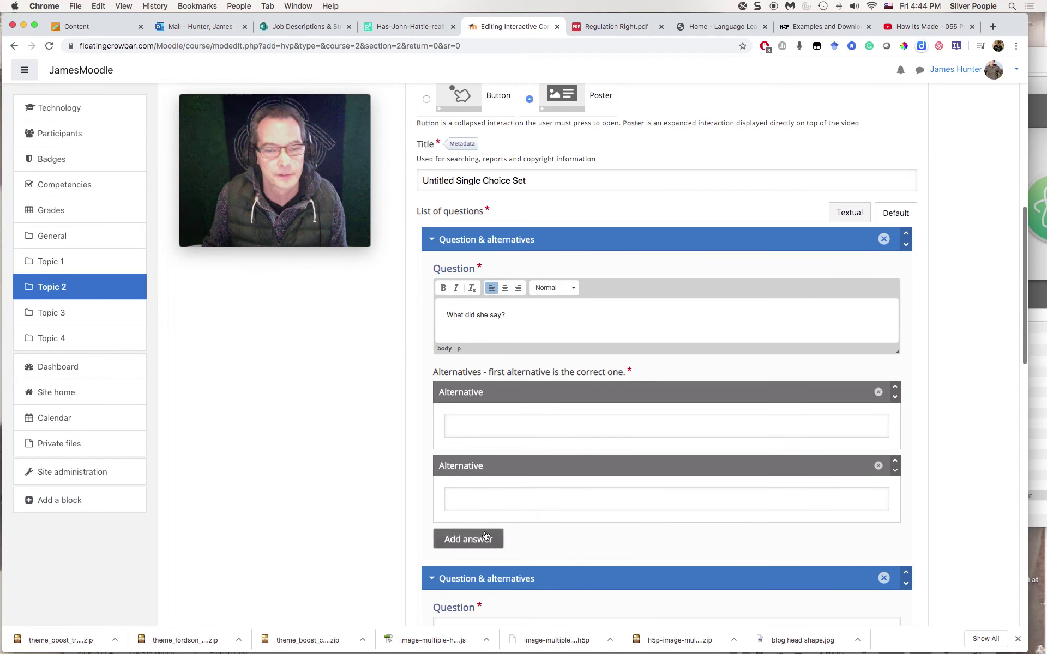
pyautogui.click(473, 426)
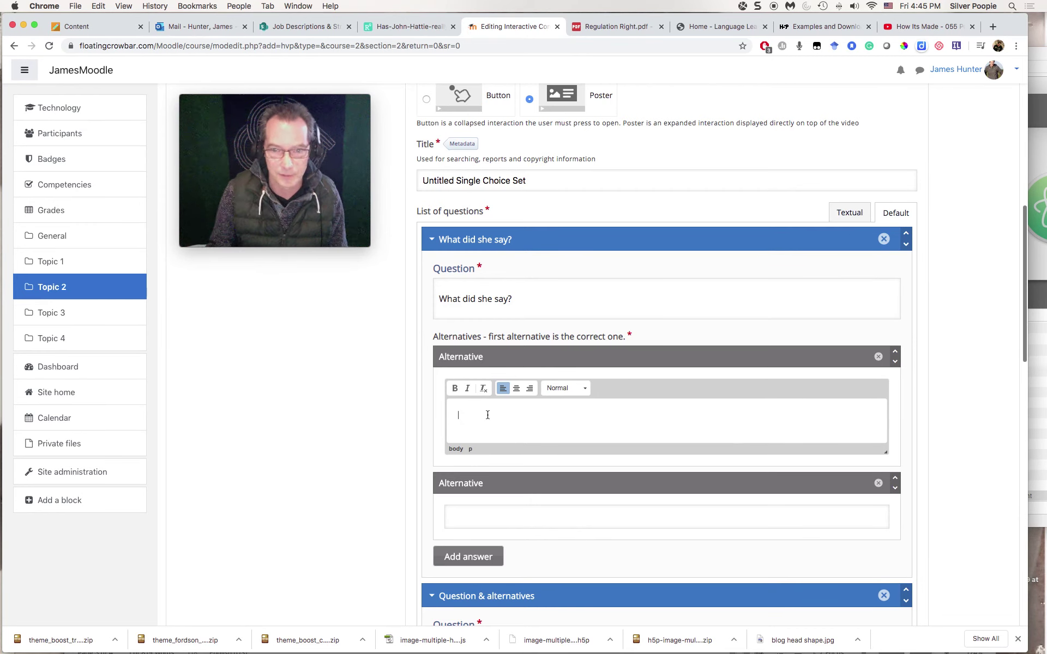
# - Enter 'They say chips were invented.' as the first, correct alternative
pyautogui.moveTo(646, 334); pyautogui.dragTo(577, 337)
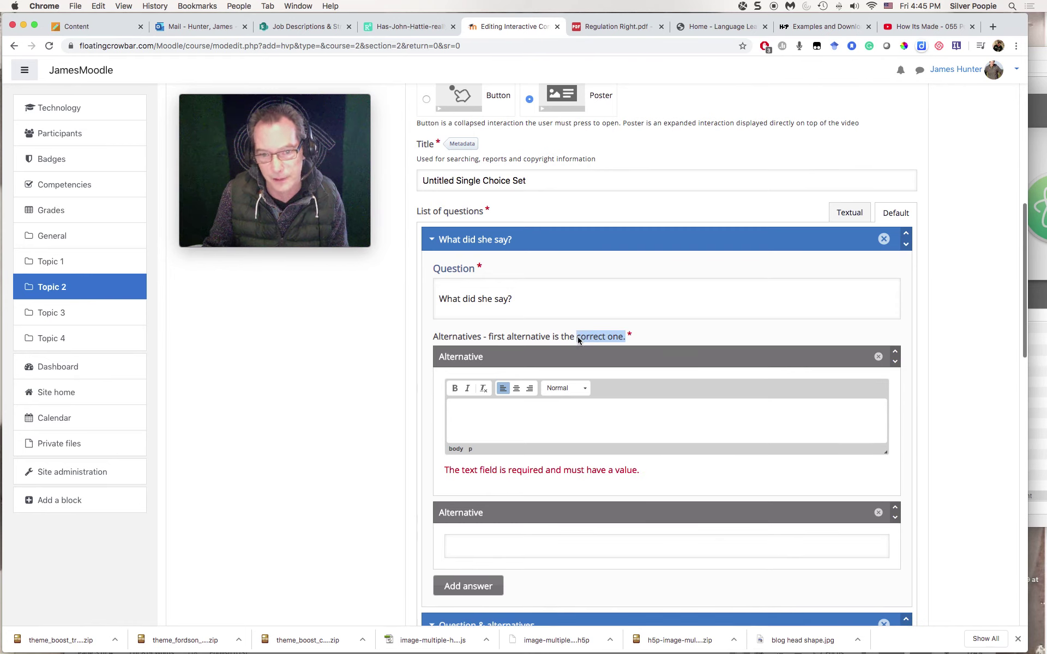
pyautogui.click(529, 424)
pyautogui.write('T')
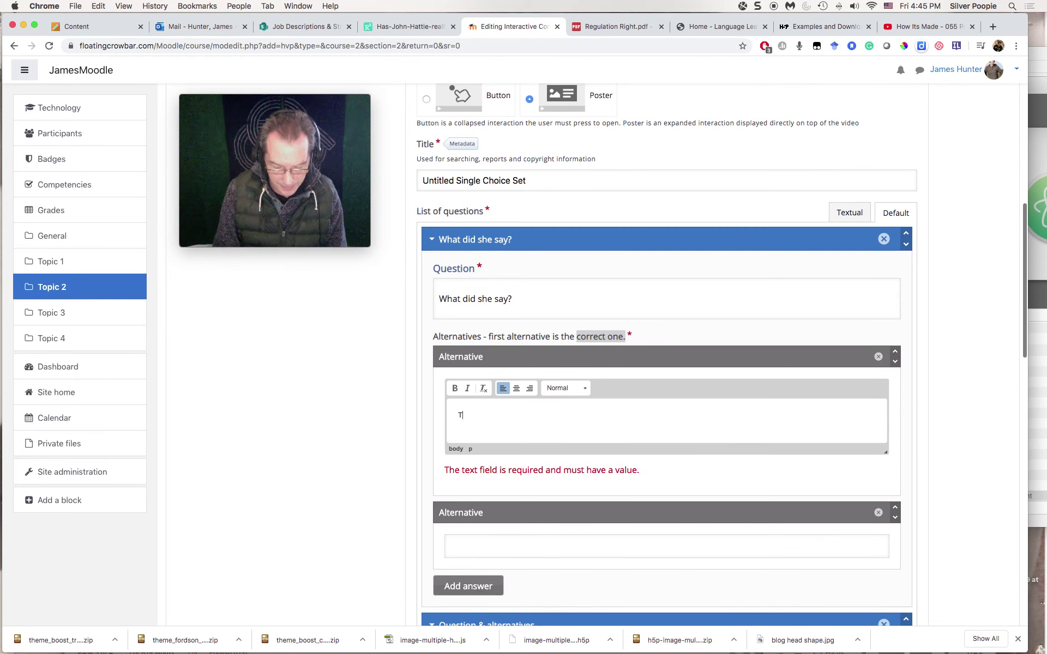
pyautogui.write('hey say chip')
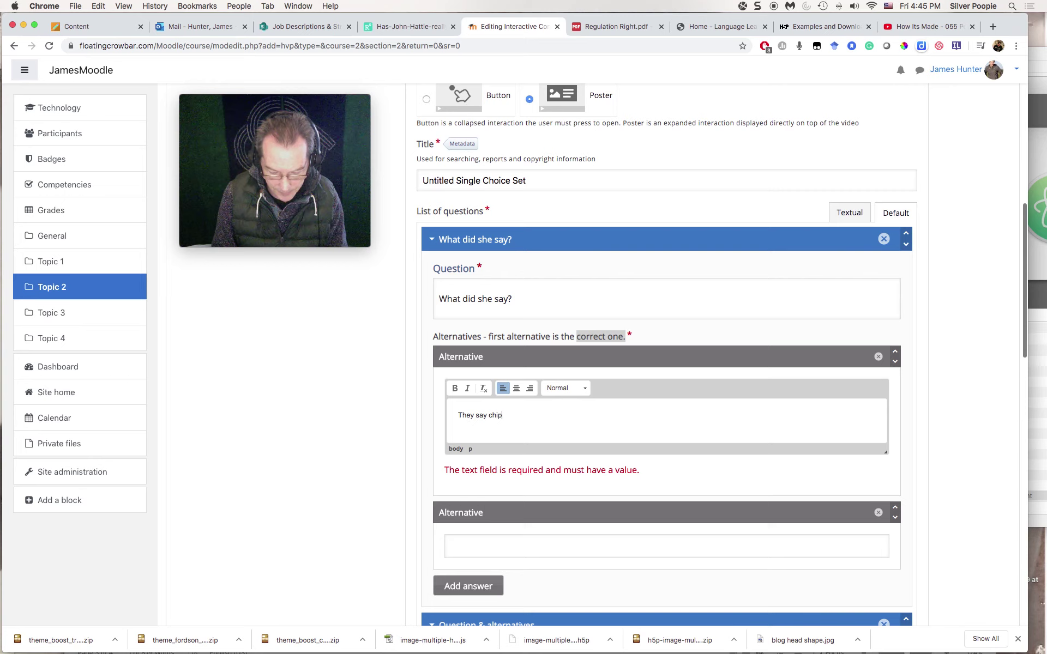
pyautogui.write('s were invent')
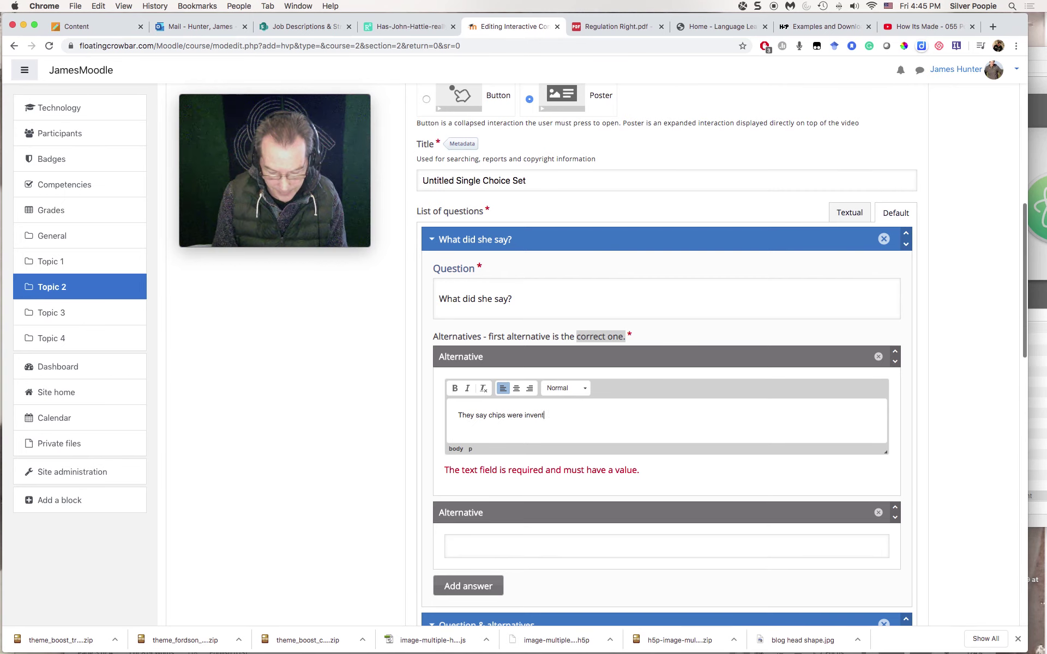
pyautogui.write('ed...')
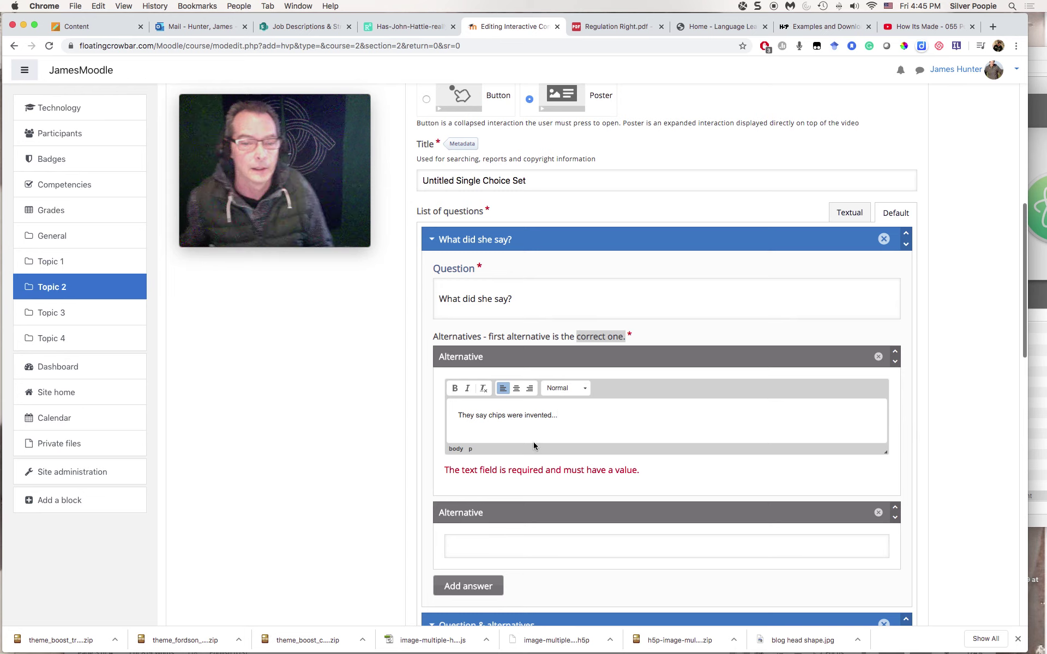
# - Add the alternatives 'They say chips are invented' and 'They say chips invented'
pyautogui.click(565, 550)
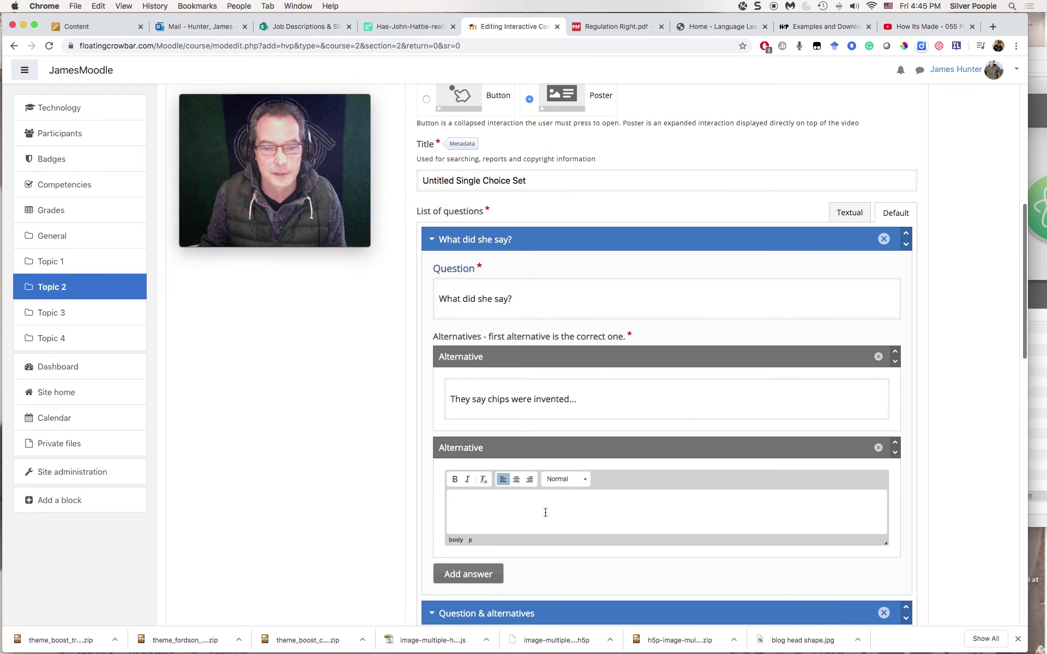
pyautogui.write('The')
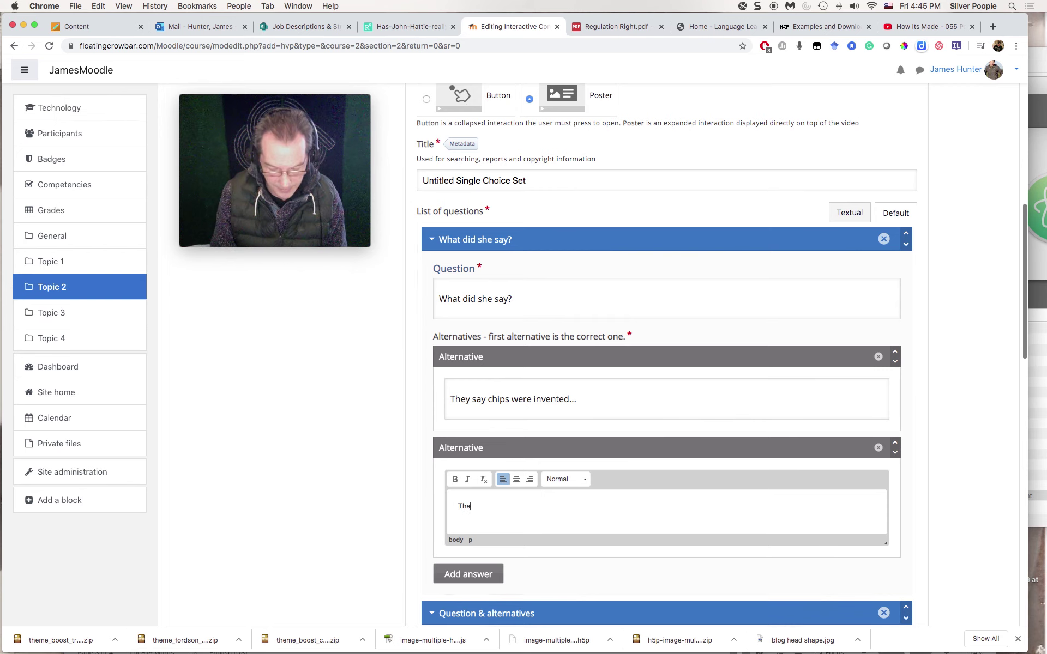
pyautogui.write('y say chipsa')
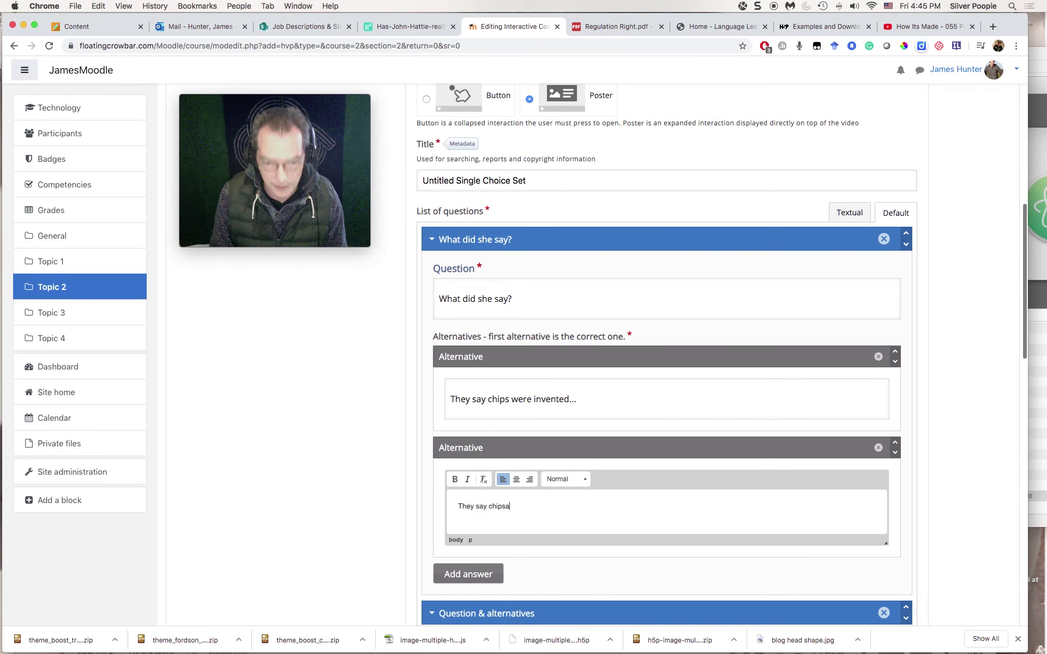
pyautogui.press('BackSpace')
pyautogui.write('are ')
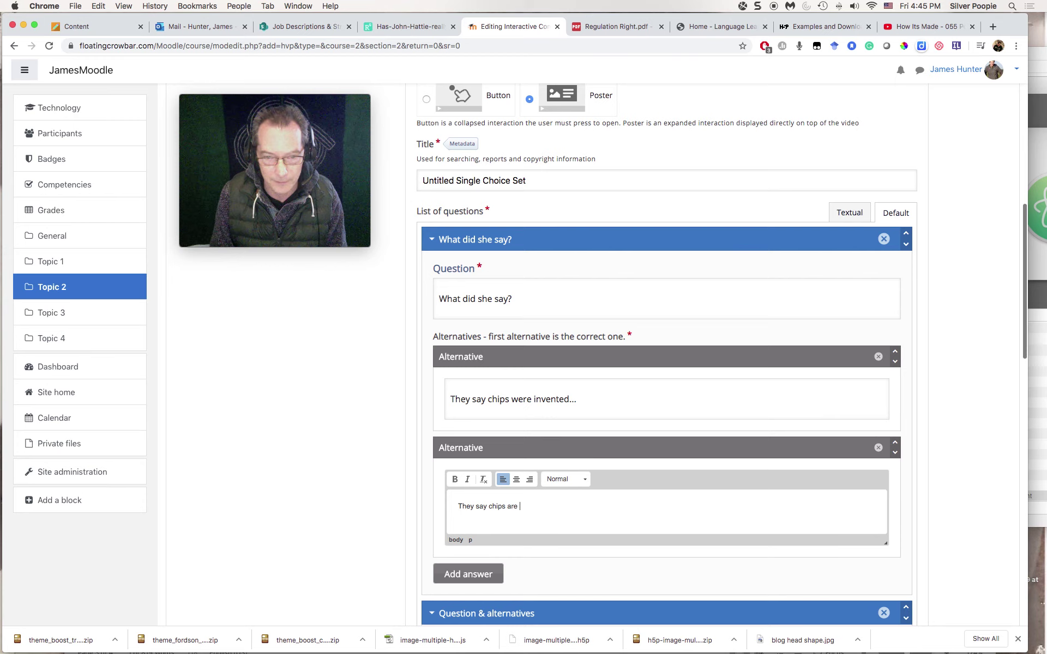
pyautogui.write('invented...')
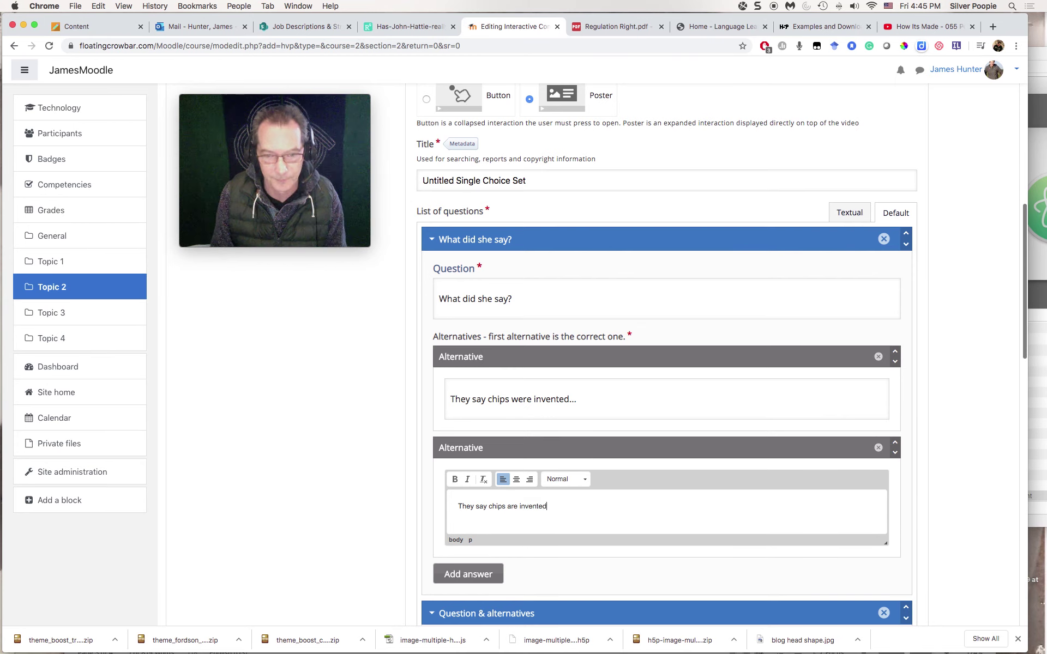
pyautogui.click(480, 567)
pyautogui.scroll(-3, 510, 603)
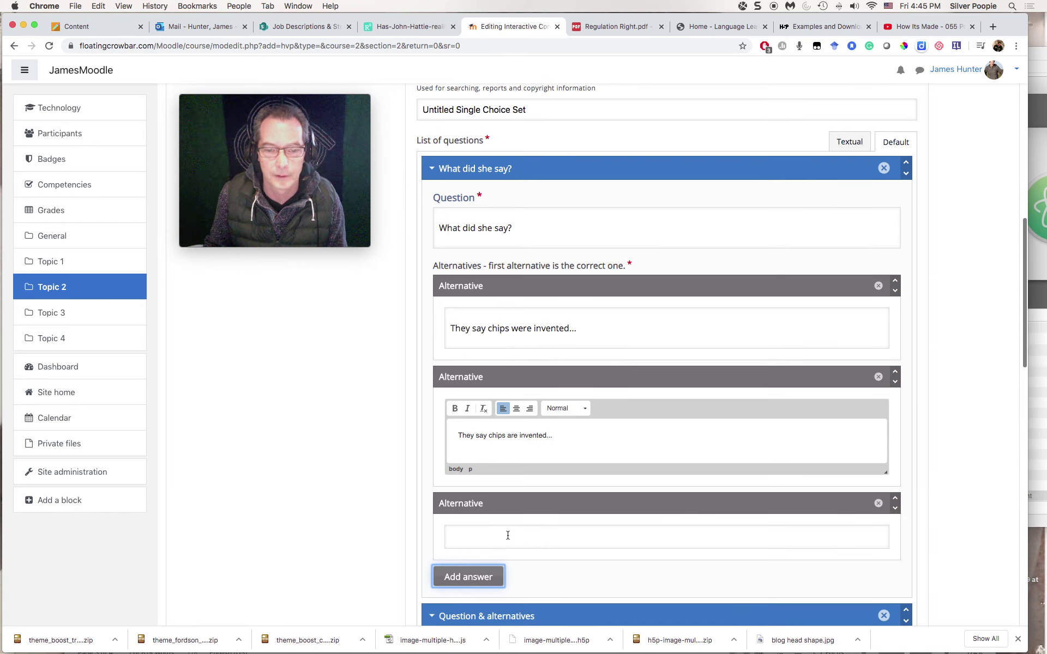
pyautogui.click(510, 539)
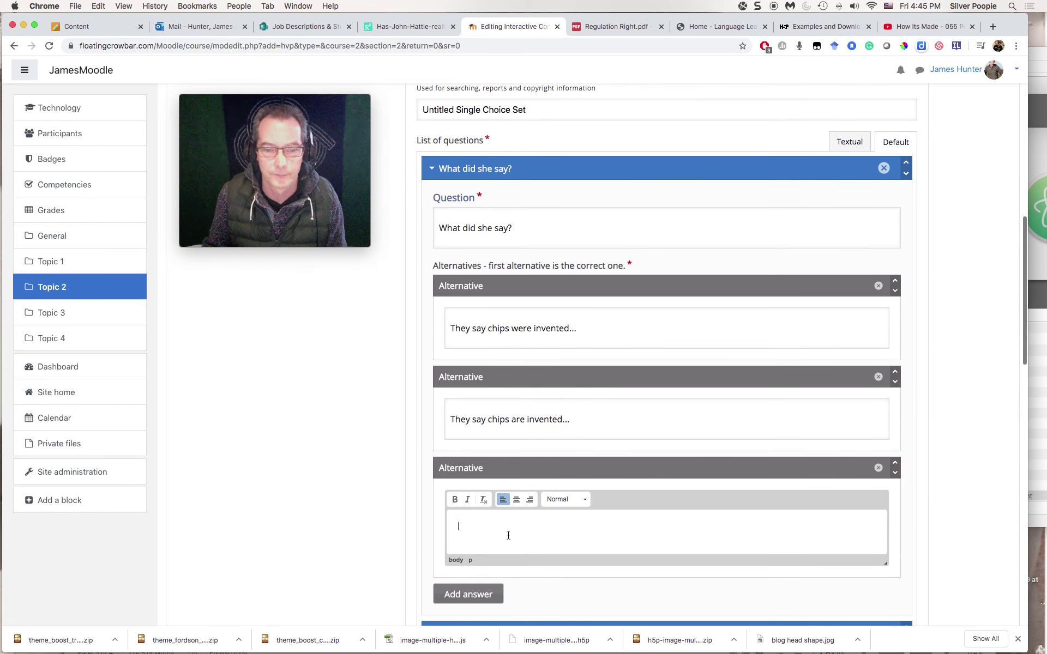
pyautogui.write('They ')
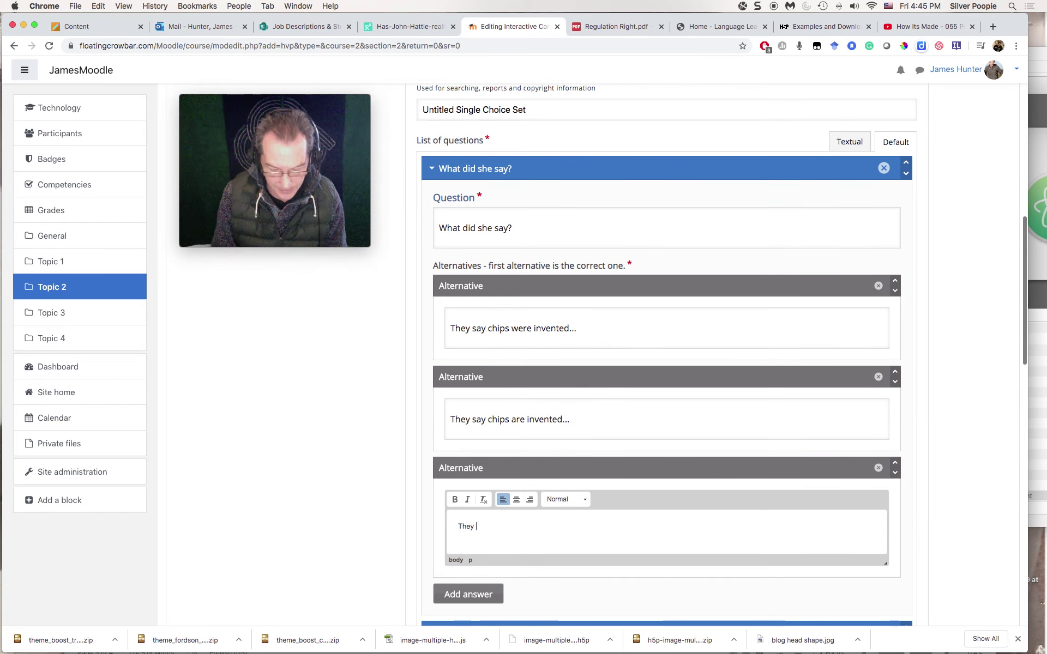
pyautogui.write('say chips i')
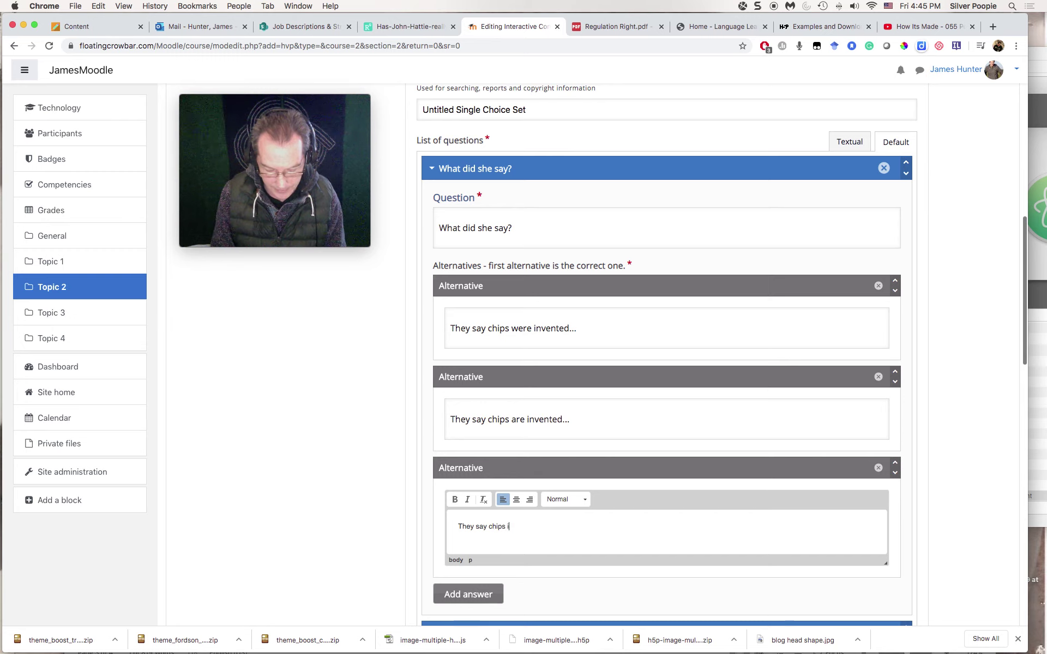
pyautogui.write('nvented...')
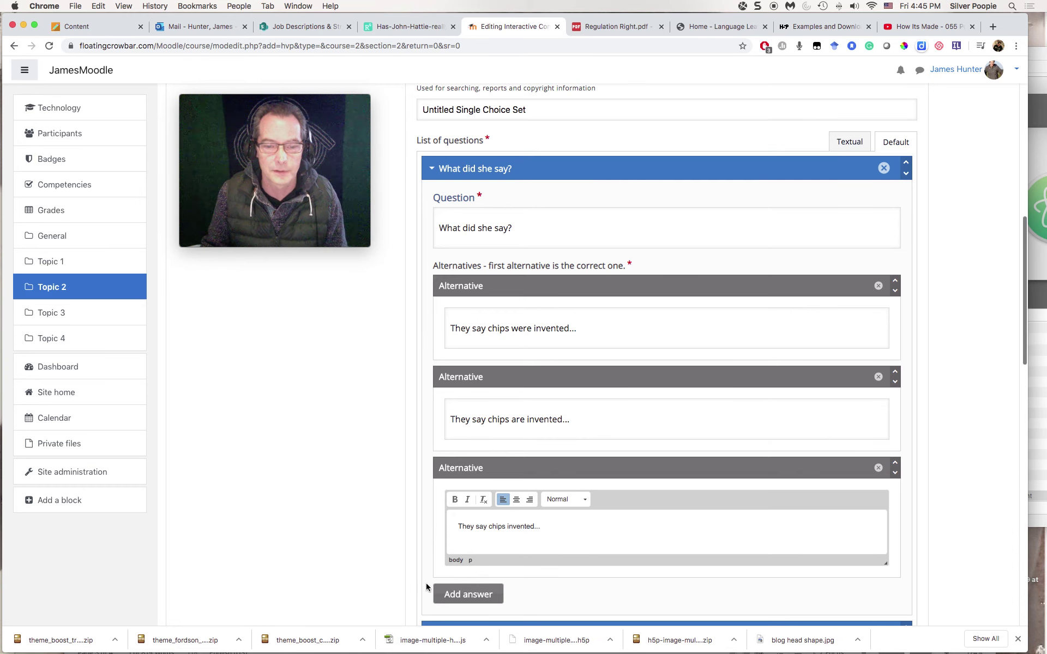
# - Expand Behavioural settings: 2000/3000 ms timeouts, retry and solution enabled, 100 pass percentage
pyautogui.scroll(-3, 376, 555)
pyautogui.scroll(-3, 385, 510)
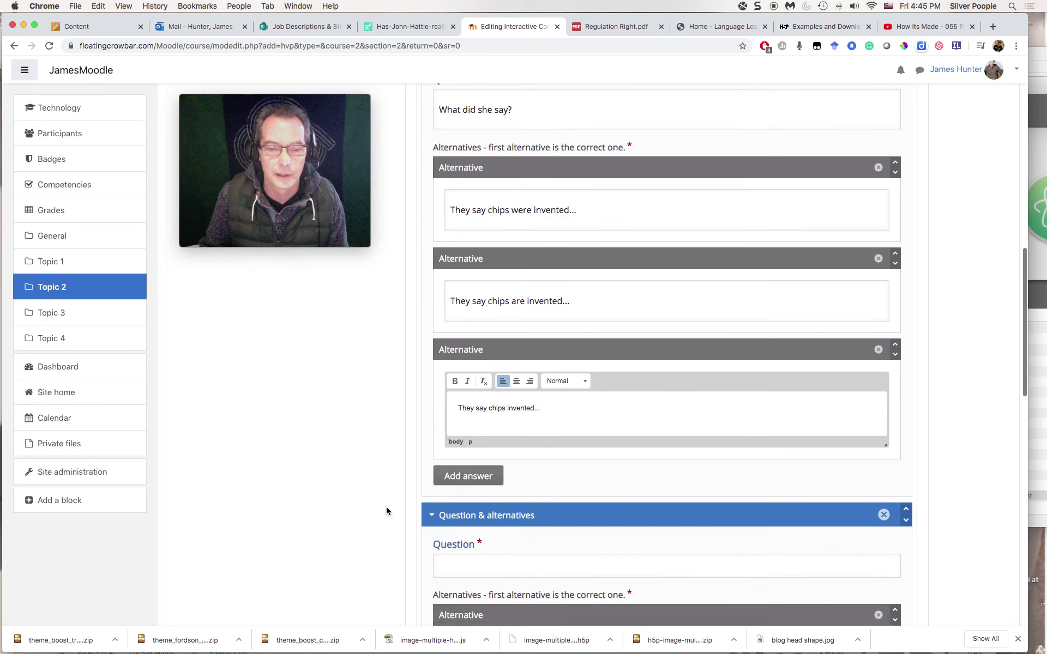
pyautogui.scroll(-3, 385, 515)
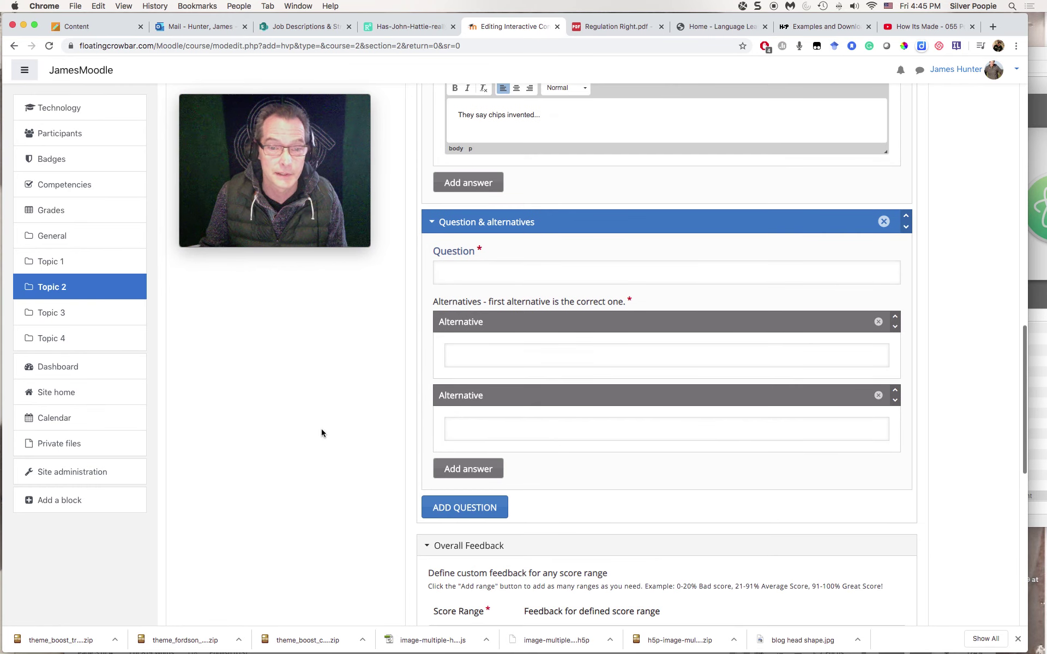
pyautogui.scroll(-2, 322, 428)
pyautogui.scroll(-2, 321, 428)
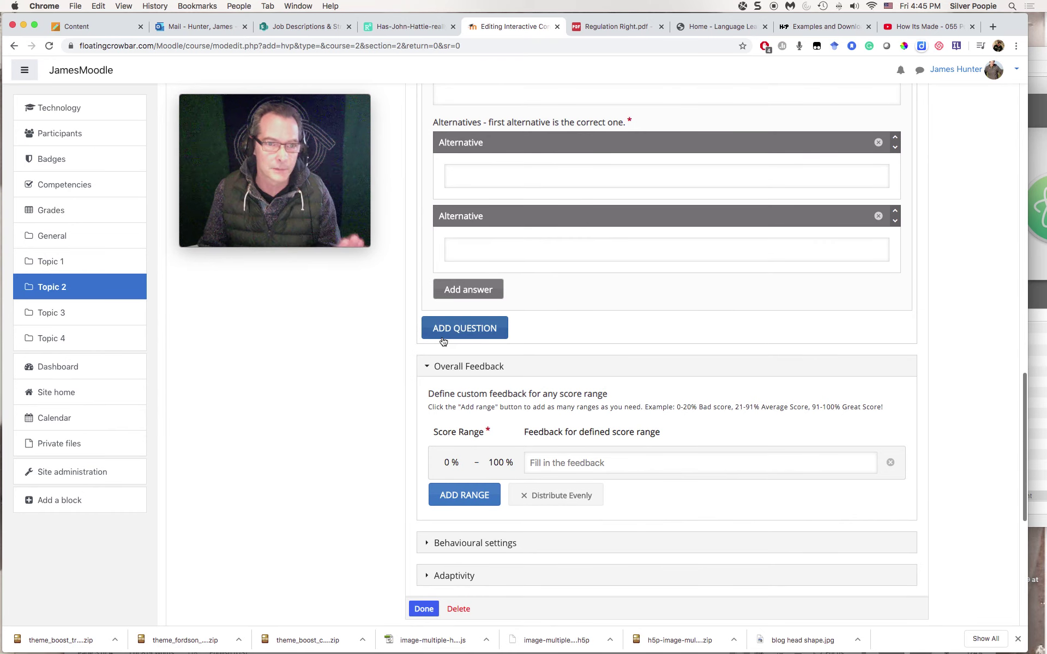
pyautogui.scroll(-1, 322, 408)
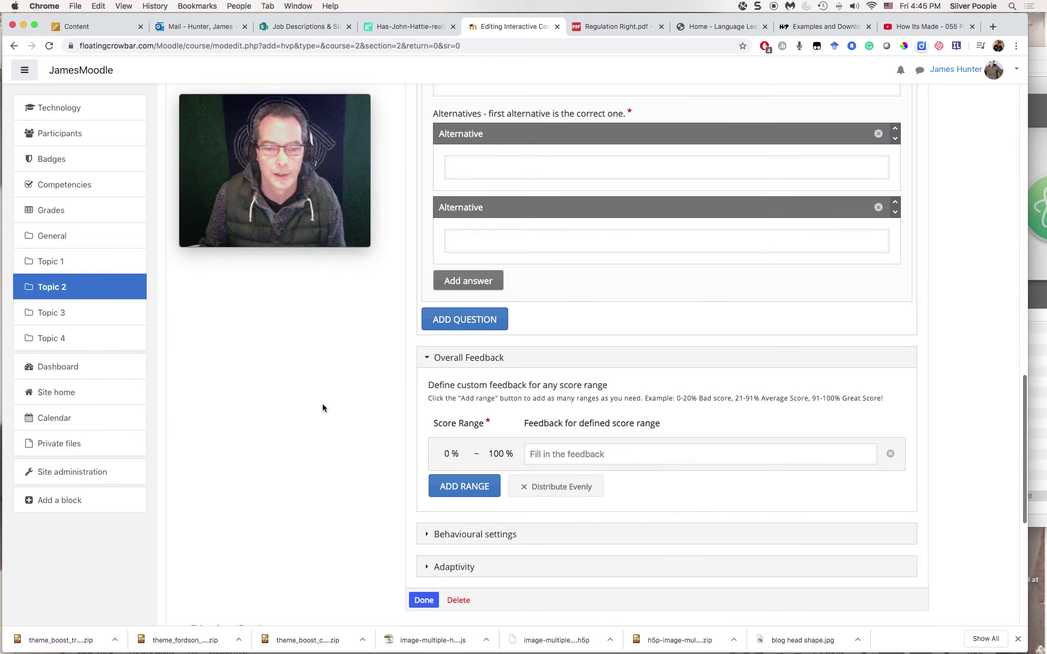
pyautogui.click(426, 534)
pyautogui.scroll(-3, 521, 560)
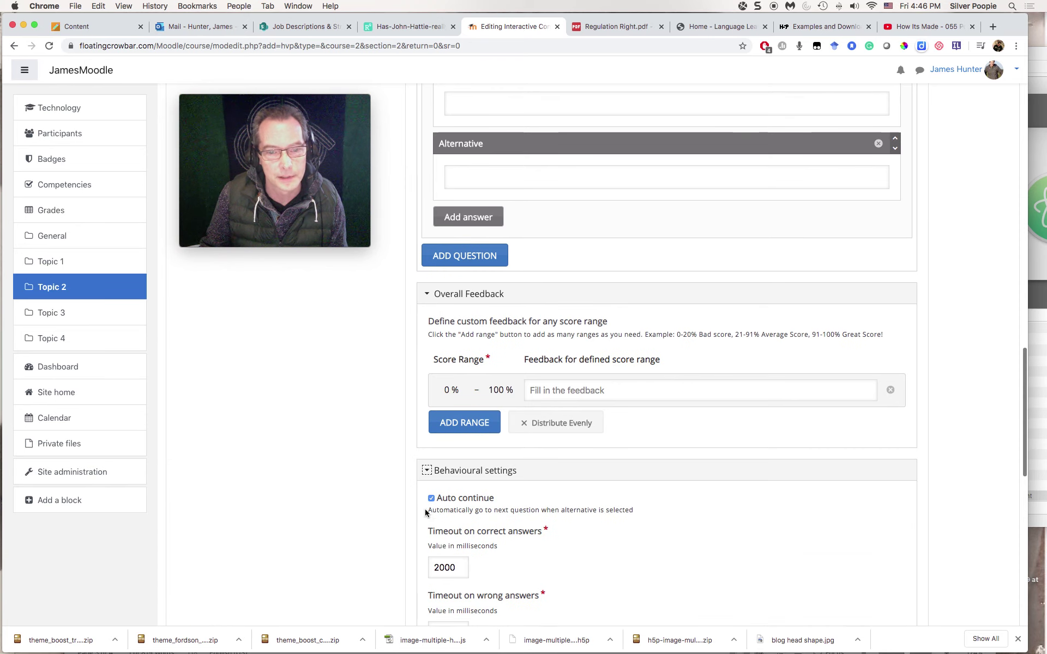
pyautogui.scroll(-4, 594, 535)
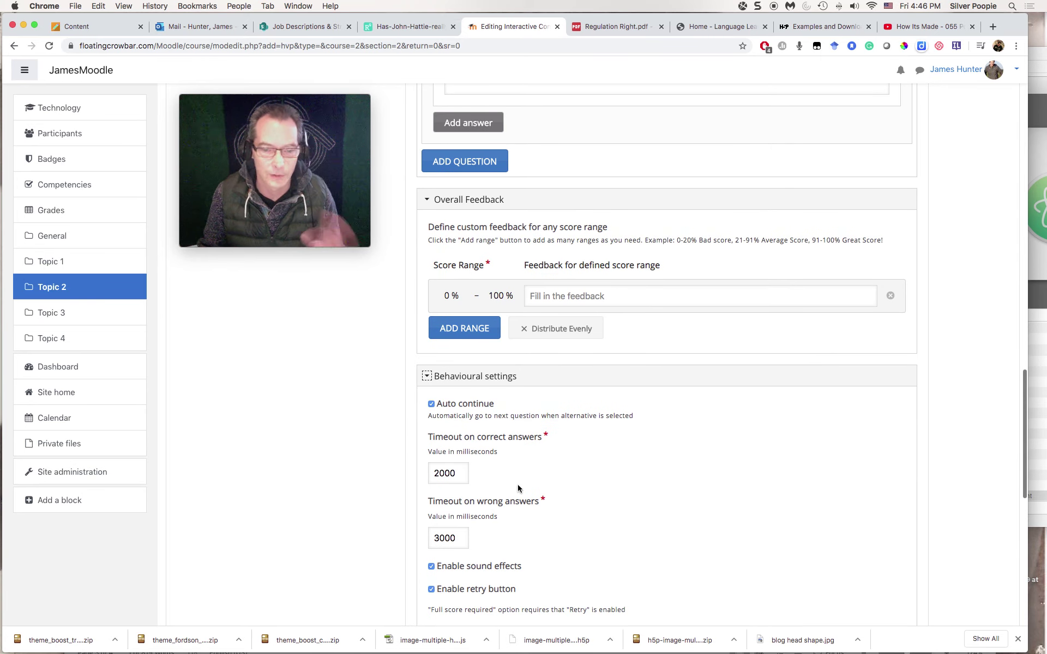
pyautogui.scroll(-1, 518, 491)
pyautogui.scroll(-3, 518, 491)
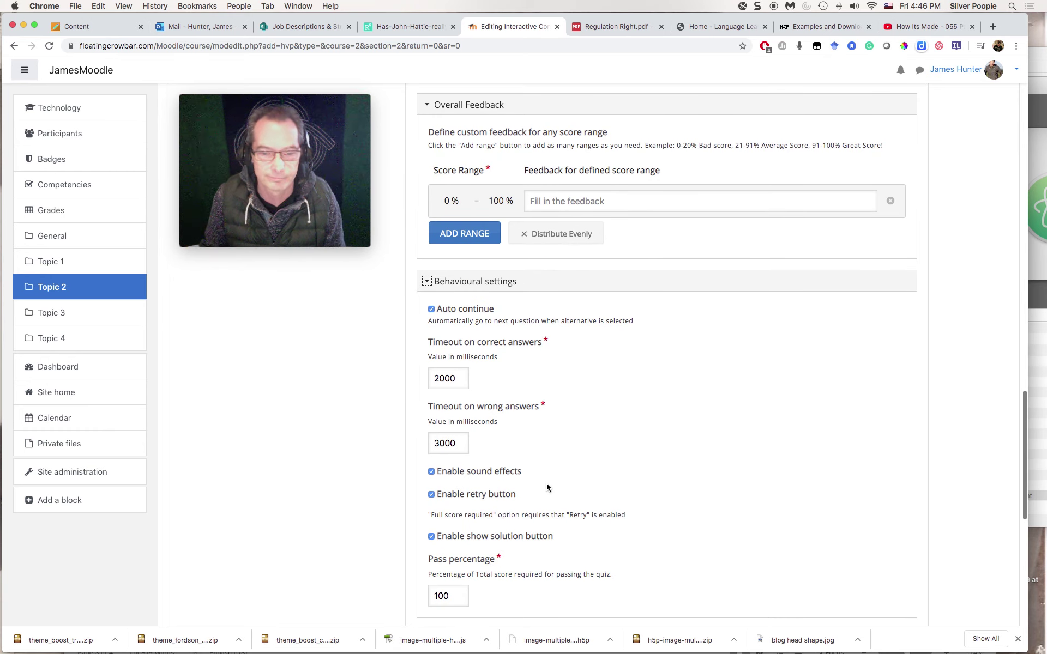
pyautogui.scroll(-2, 537, 487)
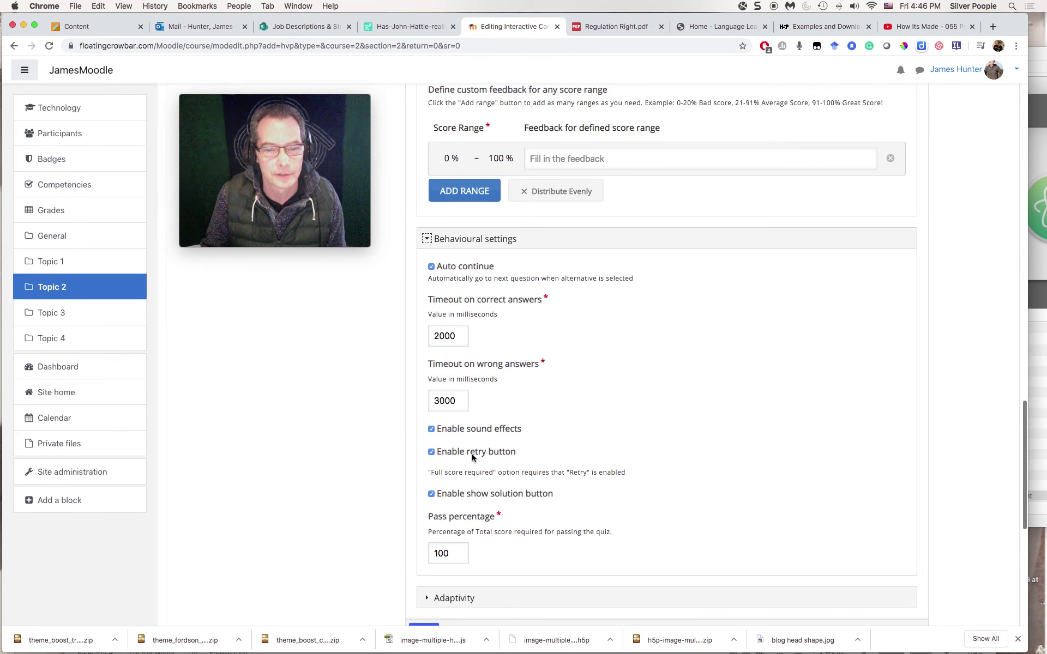
pyautogui.scroll(-1, 528, 453)
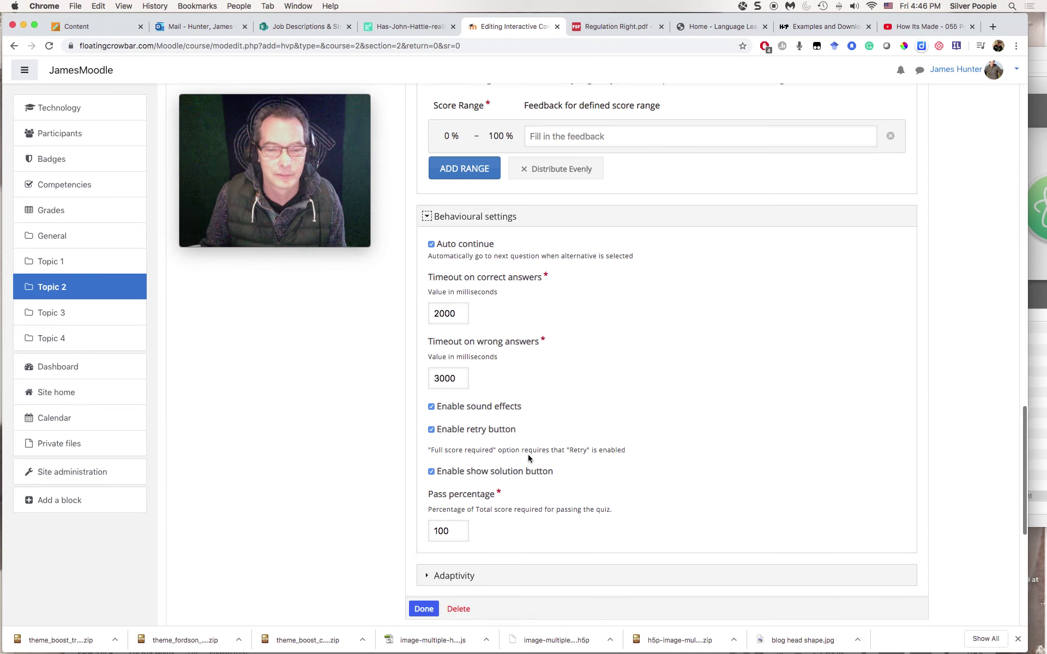
pyautogui.scroll(-2, 527, 457)
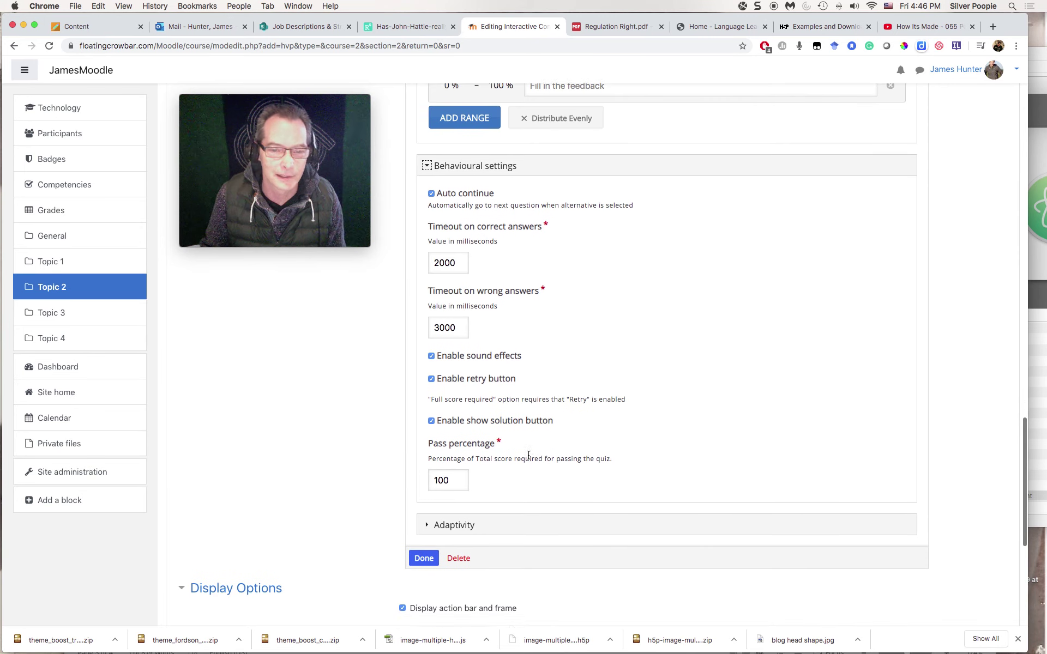
pyautogui.scroll(-2, 528, 455)
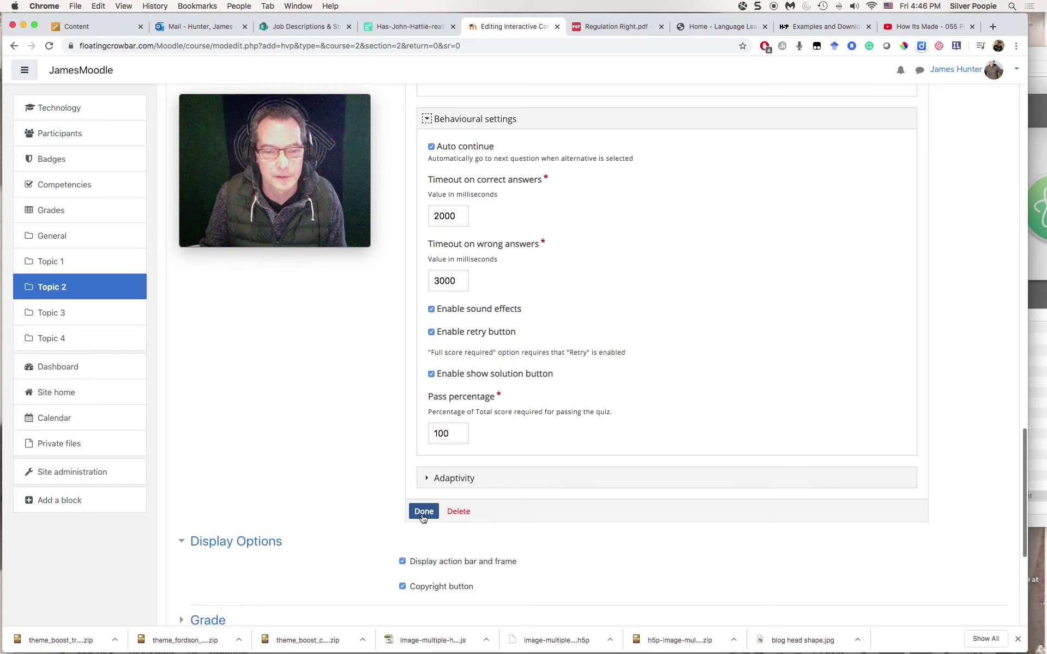
# - Save the question set, then move and widen its poster so answers fit on one line
pyautogui.click(424, 514)
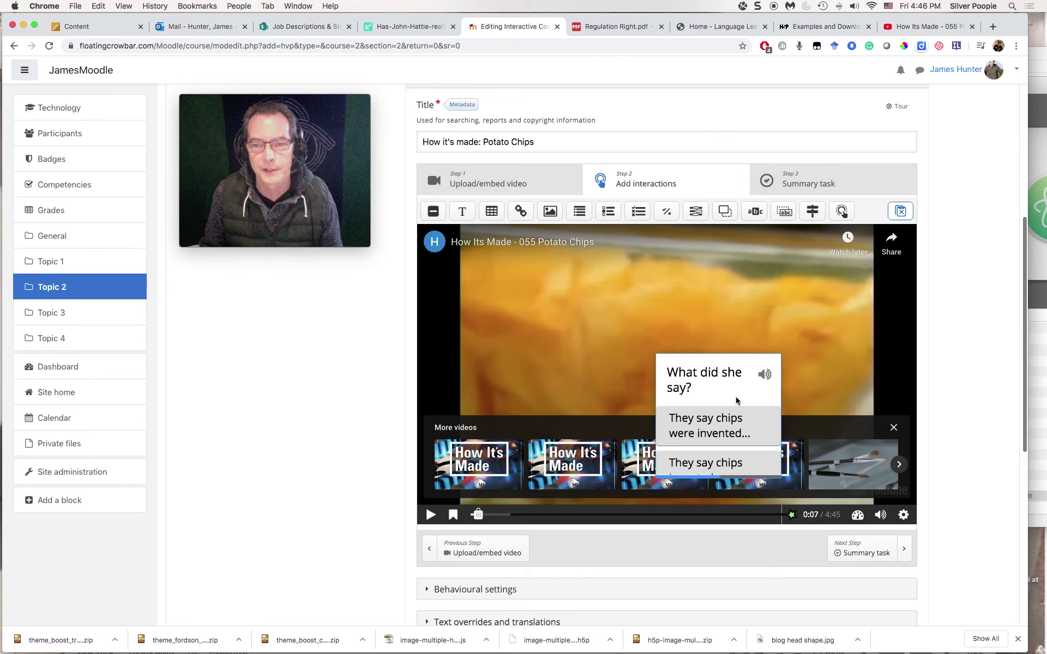
pyautogui.moveTo(718, 392); pyautogui.dragTo(540, 311)
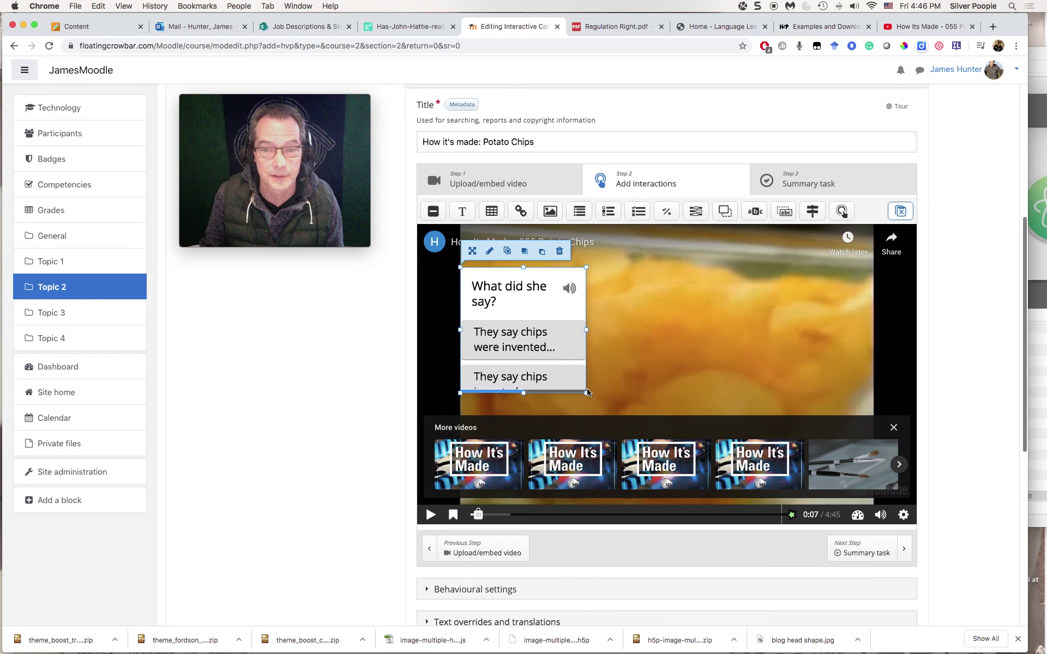
pyautogui.moveTo(586, 392); pyautogui.dragTo(930, 411)
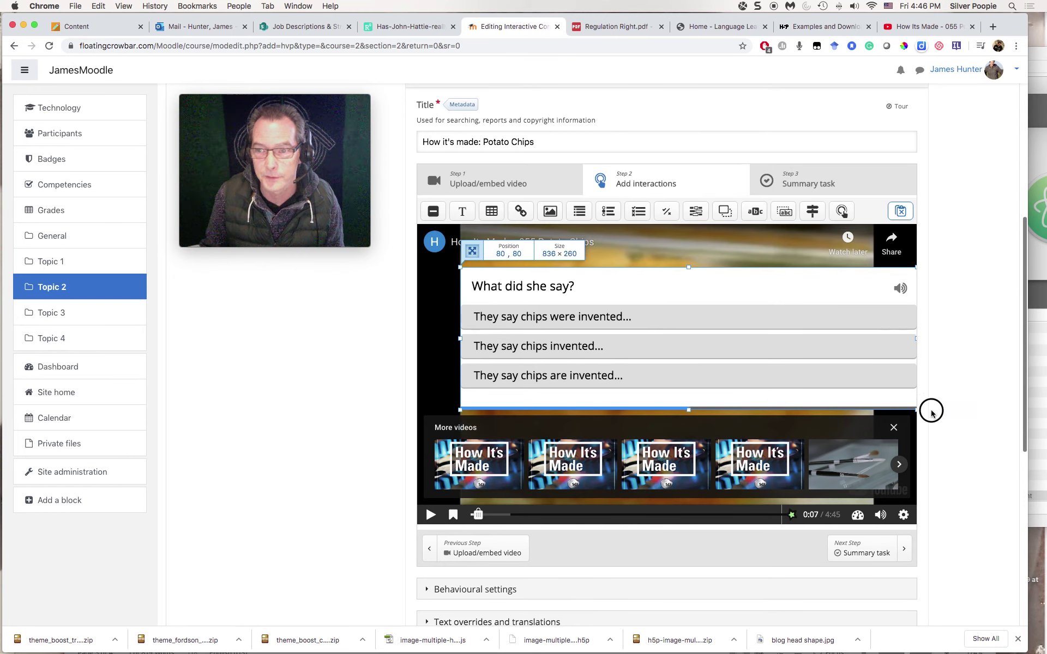
pyautogui.moveTo(770, 405); pyautogui.dragTo(748, 412)
pyautogui.moveTo(895, 415); pyautogui.dragTo(907, 418)
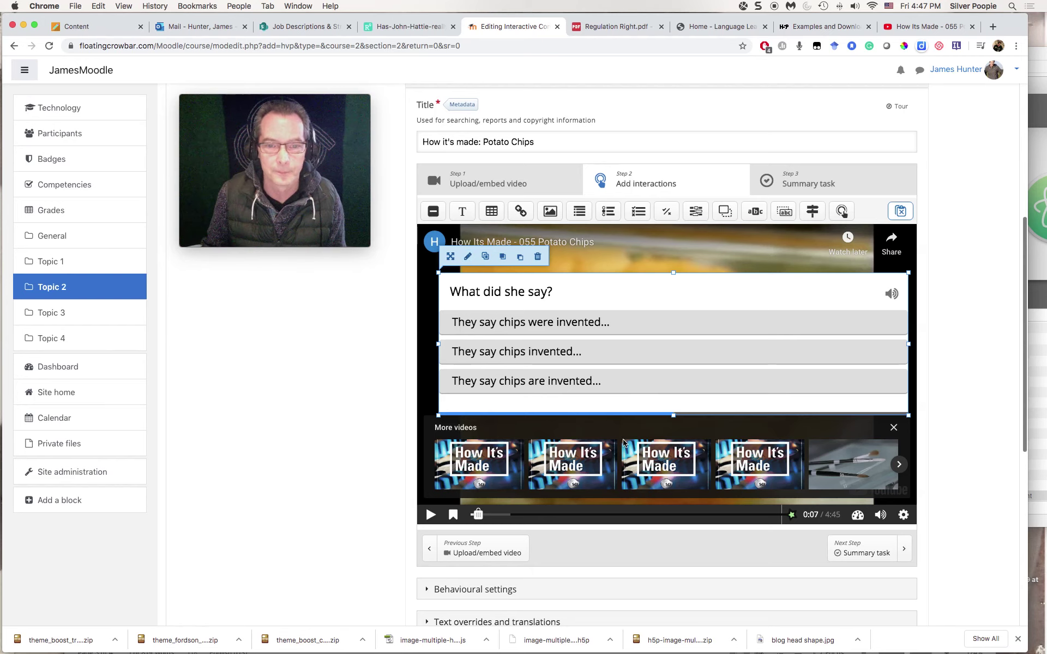
# - Play the video from 0:07 and pause it at 0:23
pyautogui.click(432, 516)
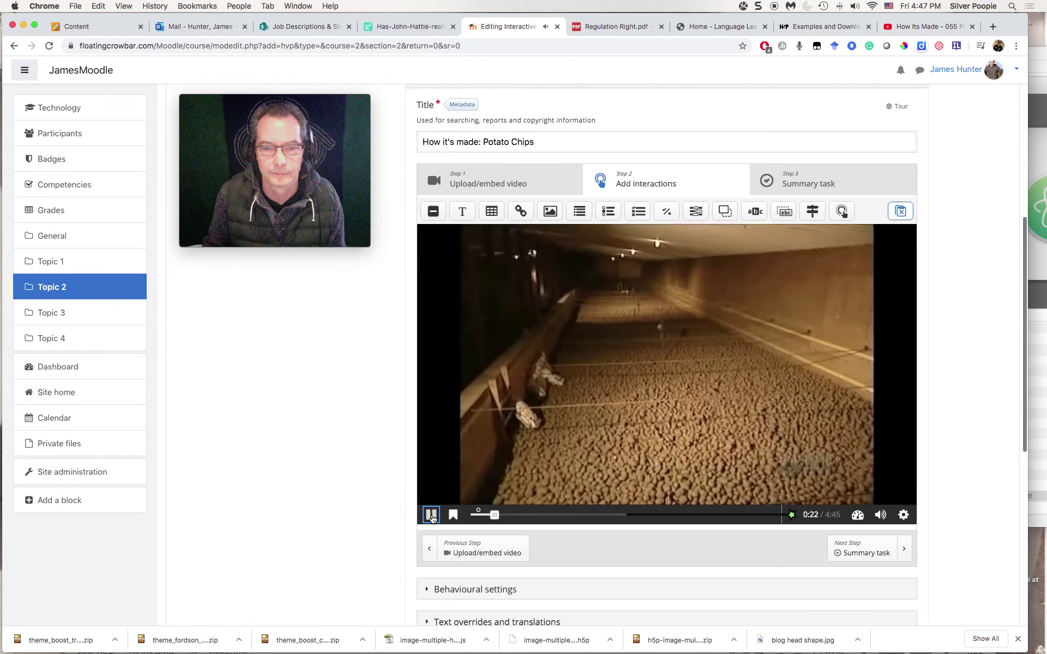
pyautogui.click(431, 516)
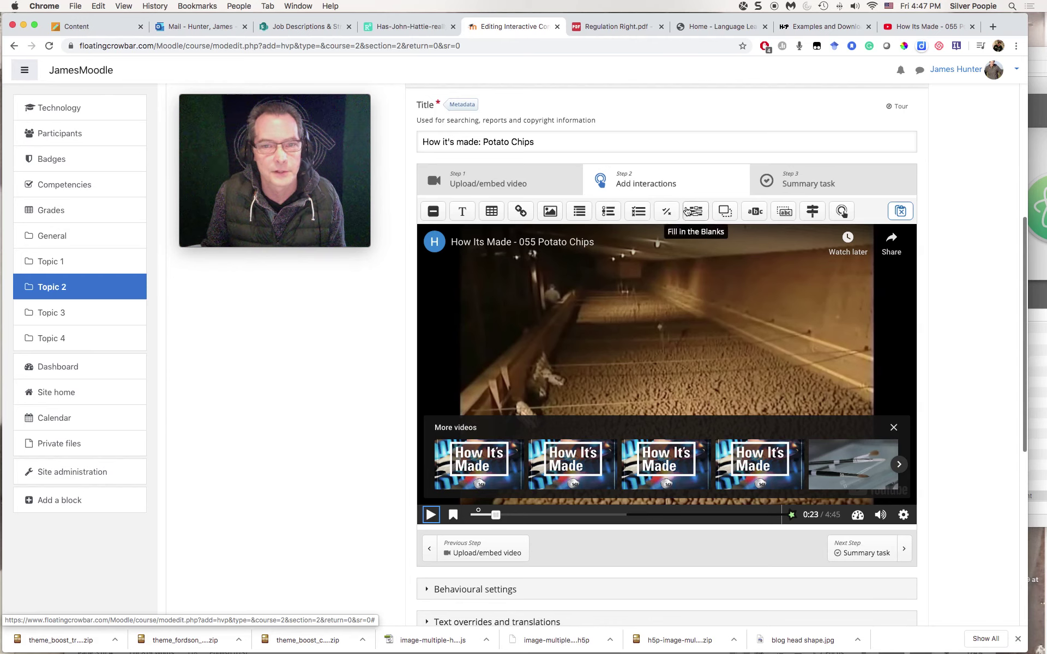
# - Add a poster Single Choice Set at 0:23 asking 'What did she say?'
pyautogui.click(606, 216)
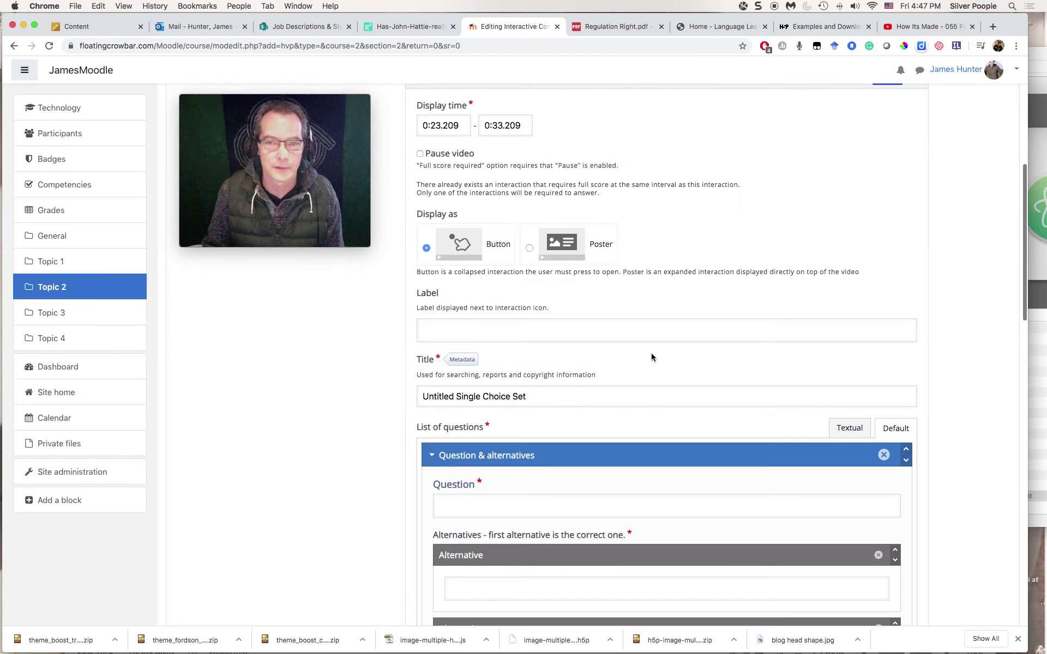
pyautogui.click(568, 258)
pyautogui.click(509, 445)
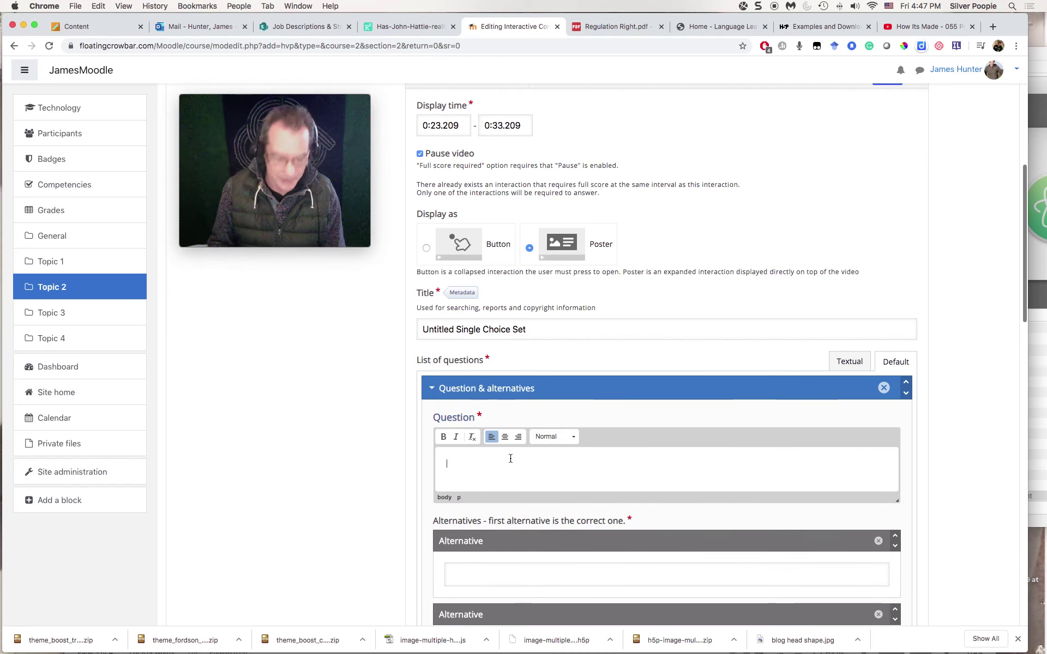
pyautogui.write('What di')
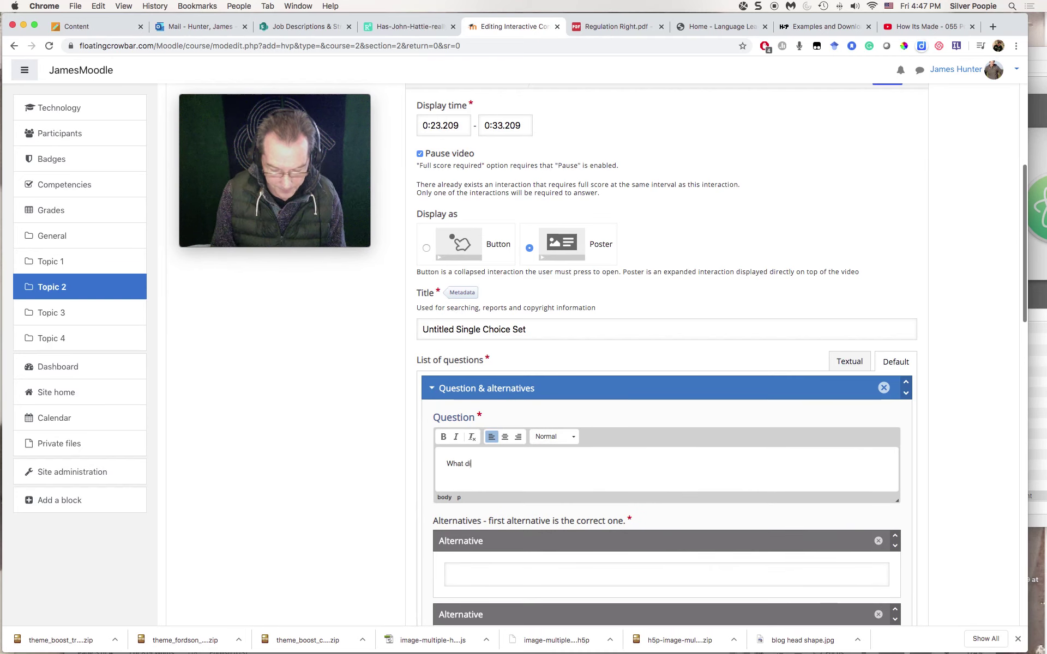
pyautogui.write('d she say')
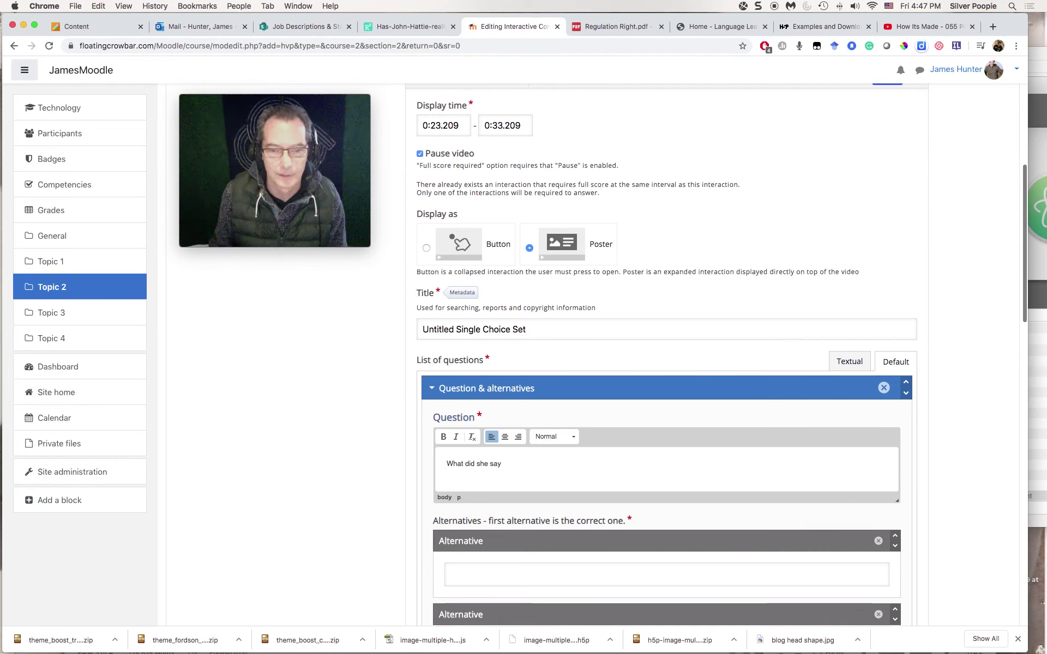
pyautogui.write('?')
# - Enter and copy the correct answer 'They have to be made with fresh potatoes.'
pyautogui.click(521, 573)
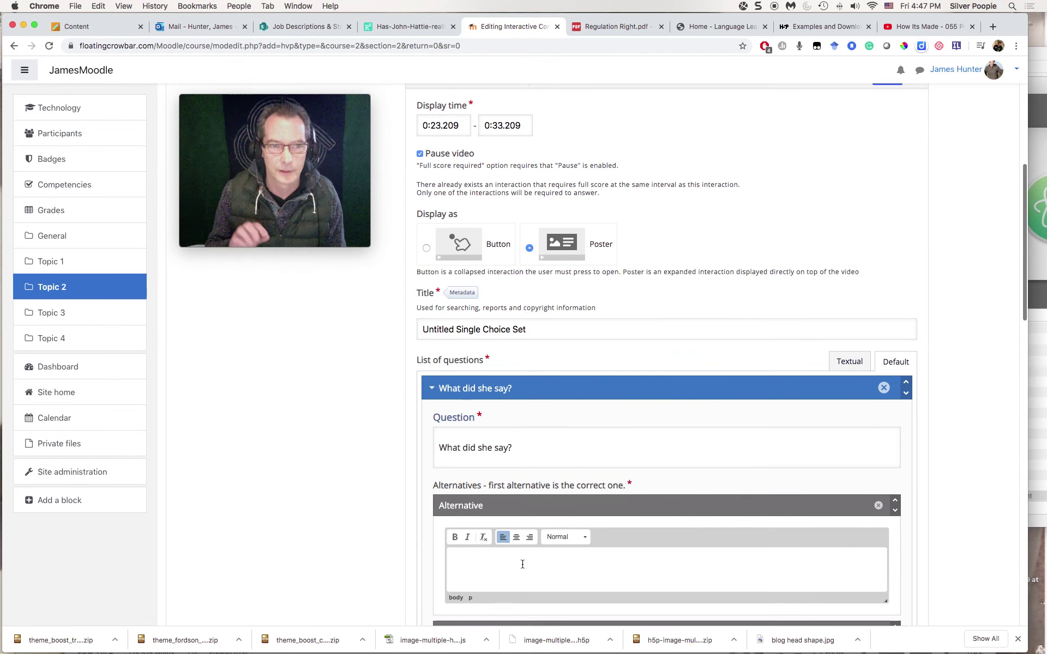
pyautogui.write('T')
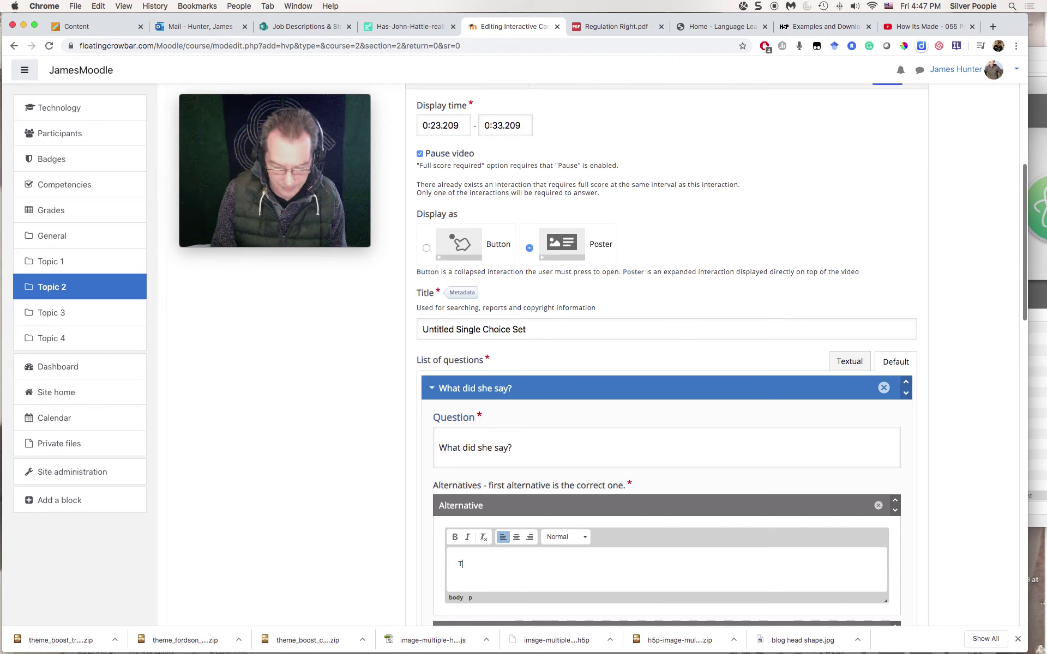
pyautogui.write('hey ')
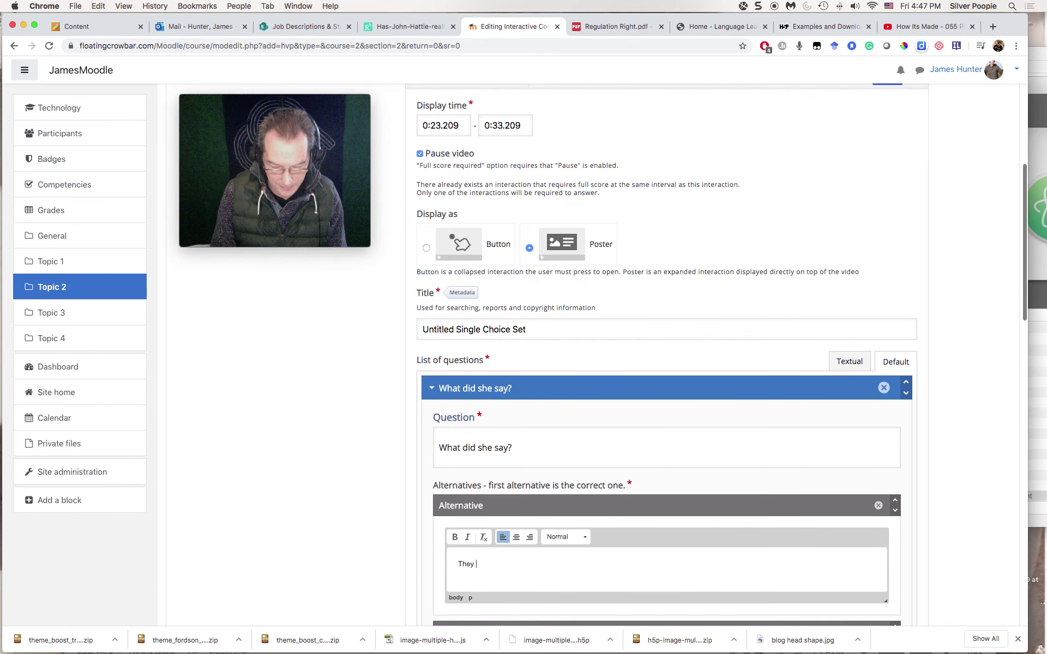
pyautogui.write('have to be ma')
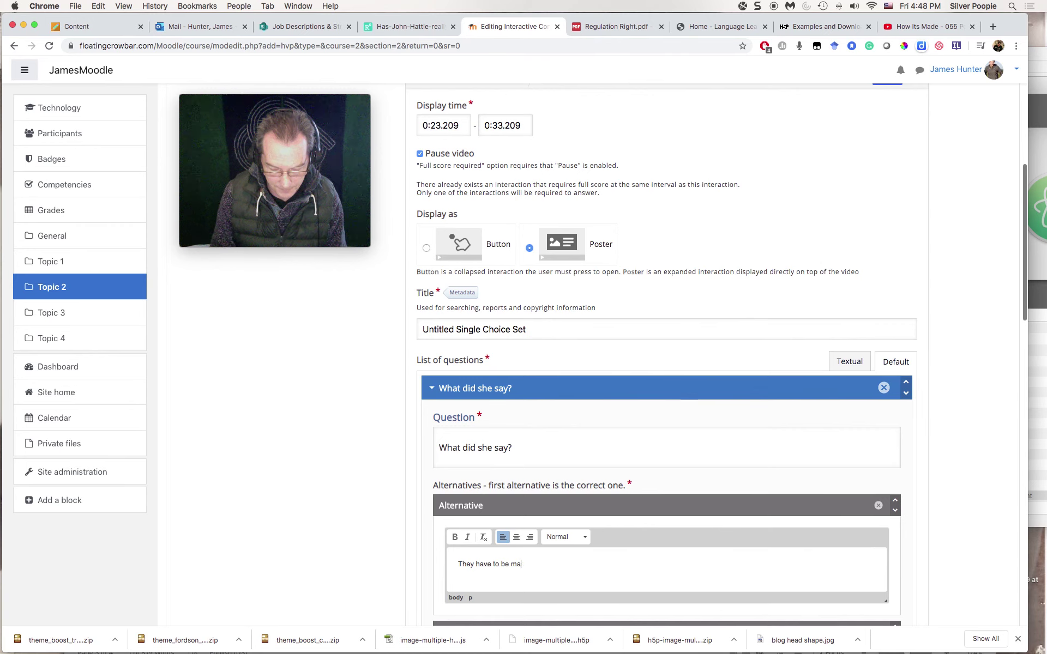
pyautogui.write('de with ')
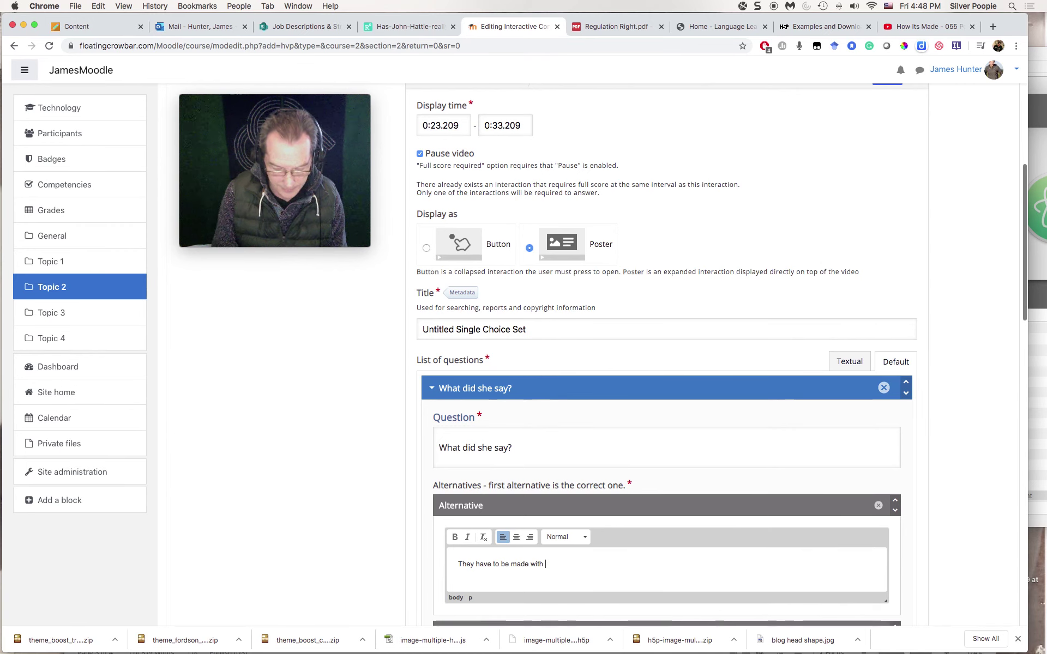
pyautogui.write('fresh potatoes.')
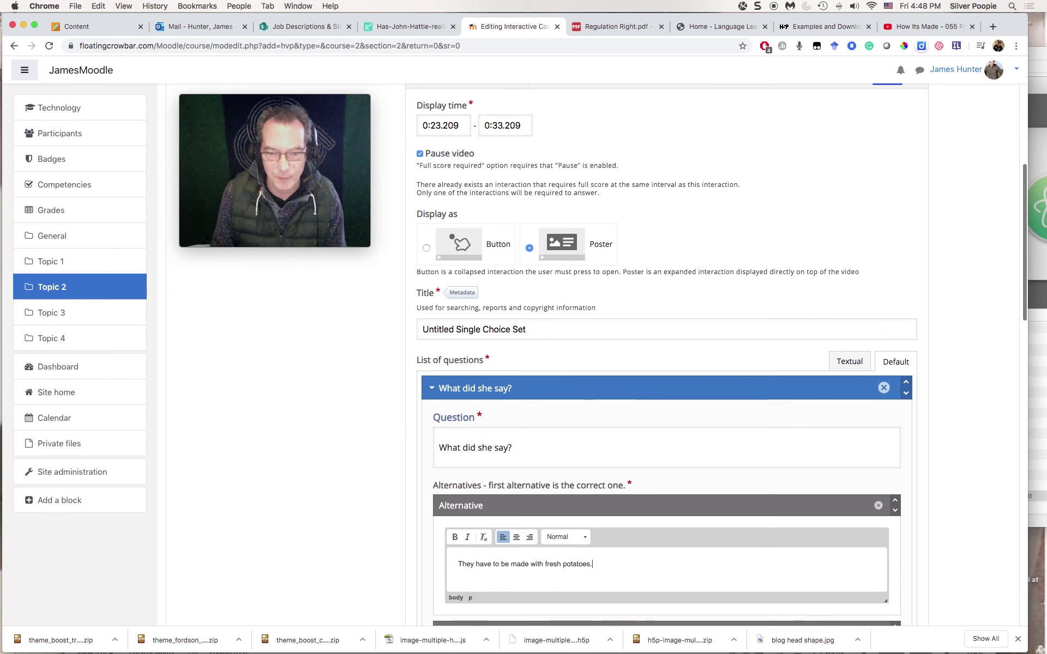
pyautogui.moveTo(604, 560); pyautogui.dragTo(452, 565)
pyautogui.press('super+c')
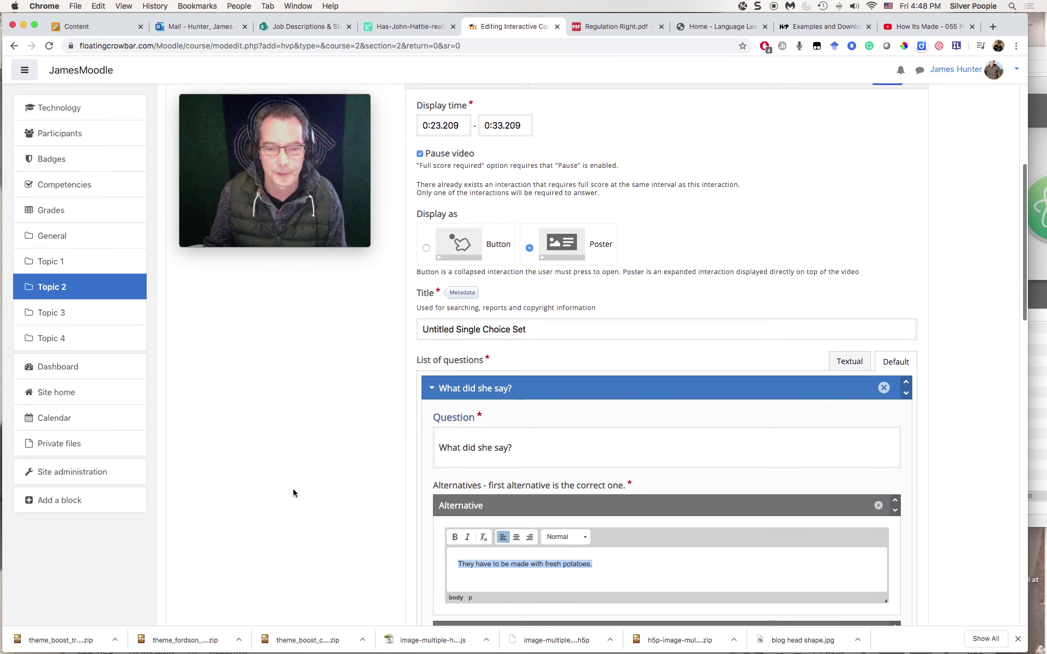
# - Add the wrong alternative 'They have to make with fresh potatoes.'
pyautogui.scroll(-3, 293, 488)
pyautogui.scroll(-1, 507, 551)
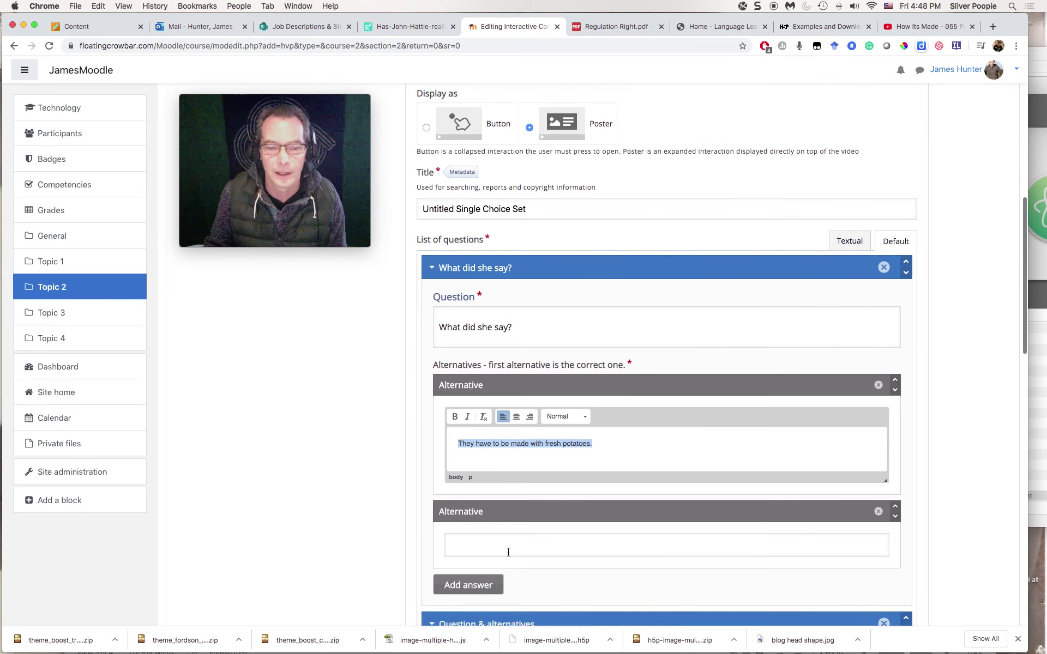
pyautogui.click(504, 545)
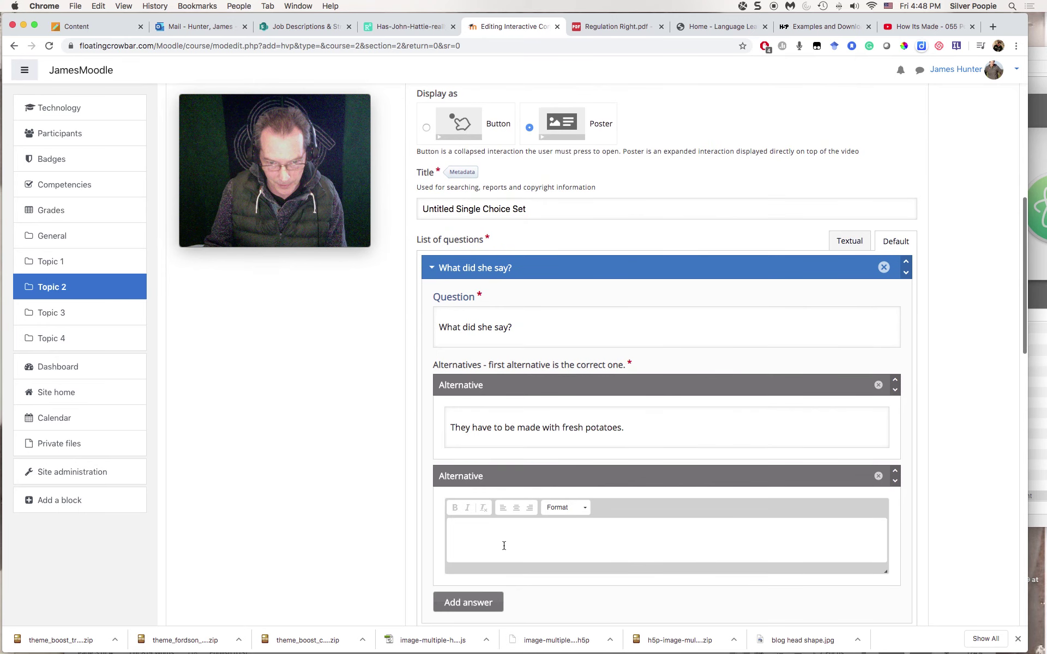
pyautogui.press('super+v')
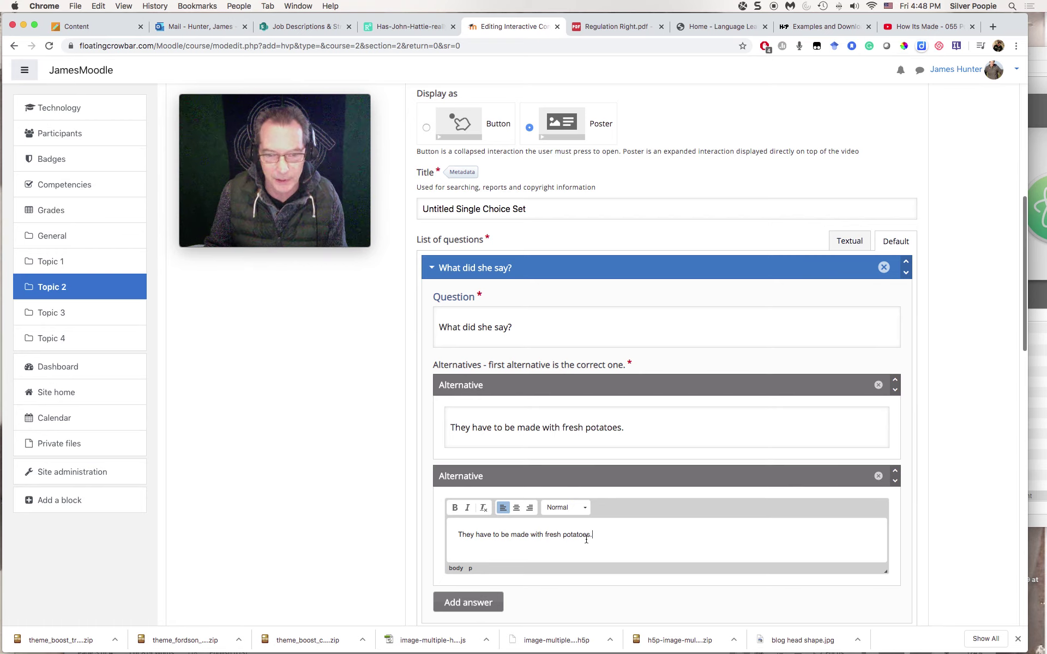
pyautogui.moveTo(501, 534); pyautogui.dragTo(527, 534)
pyautogui.write('make')
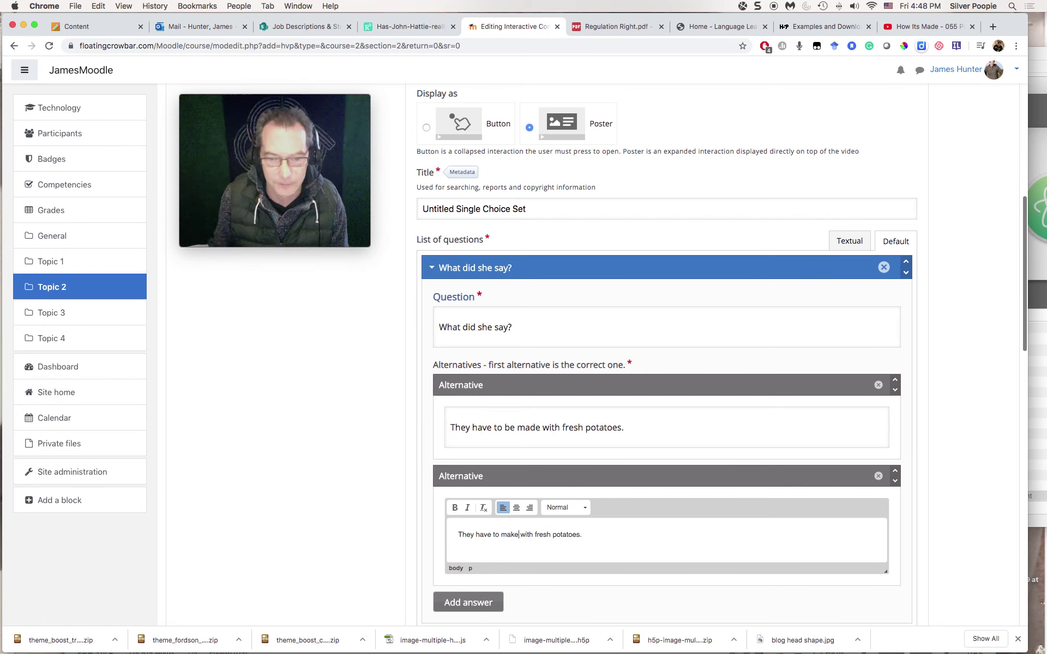
# - Add a third wrong alternative 'They has to be made with fresh potatoes.'
pyautogui.scroll(-2, 483, 540)
pyautogui.click(483, 539)
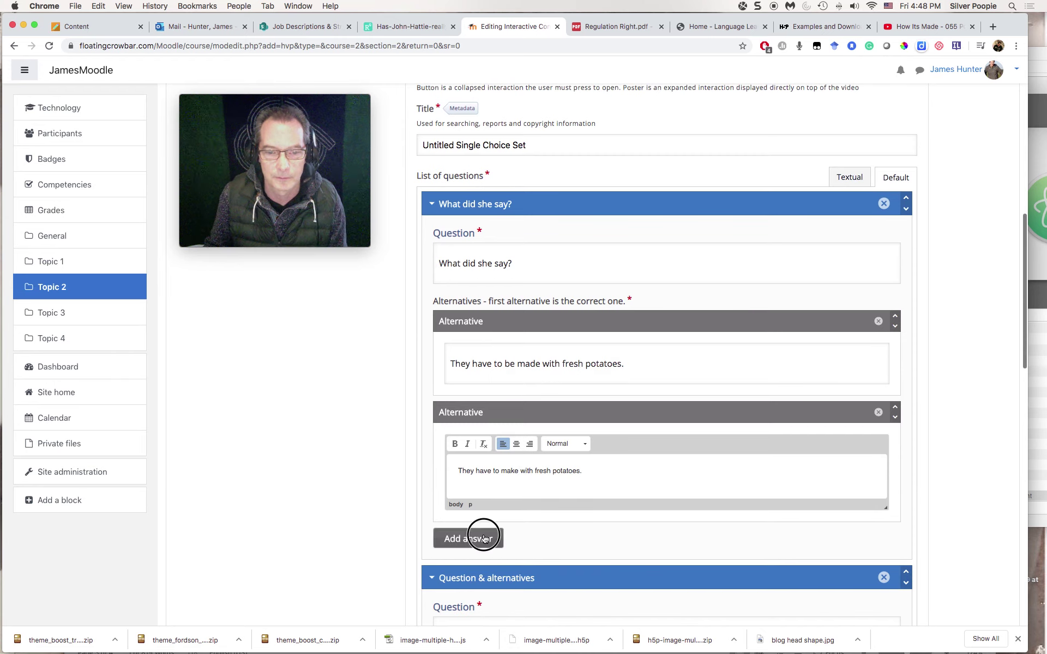
pyautogui.click(502, 568)
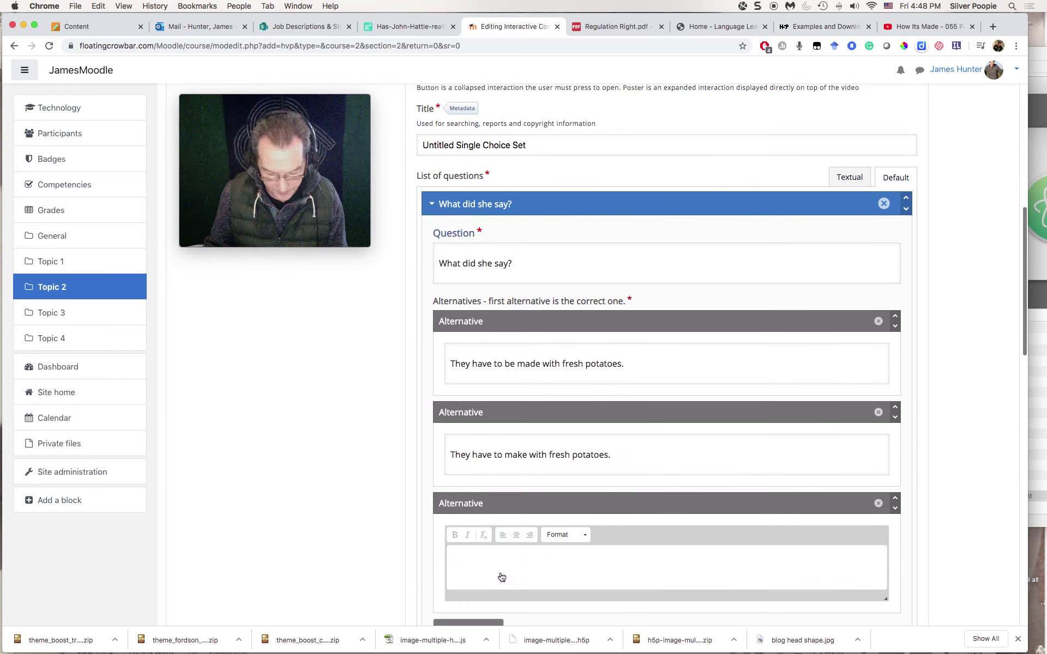
pyautogui.press('super+v')
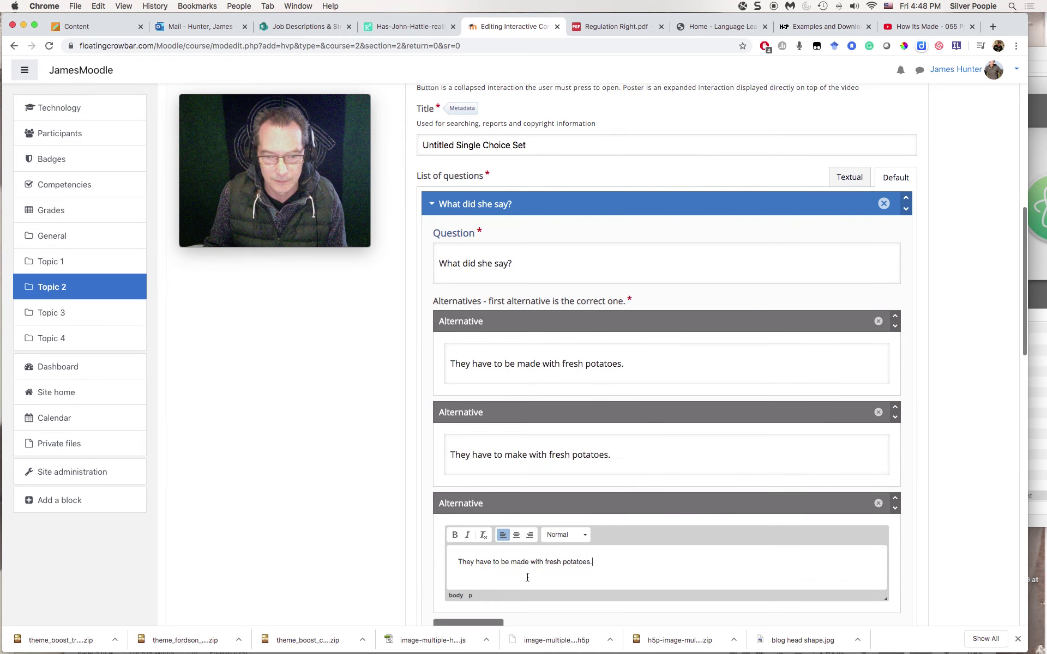
pyautogui.doubleClick(482, 562)
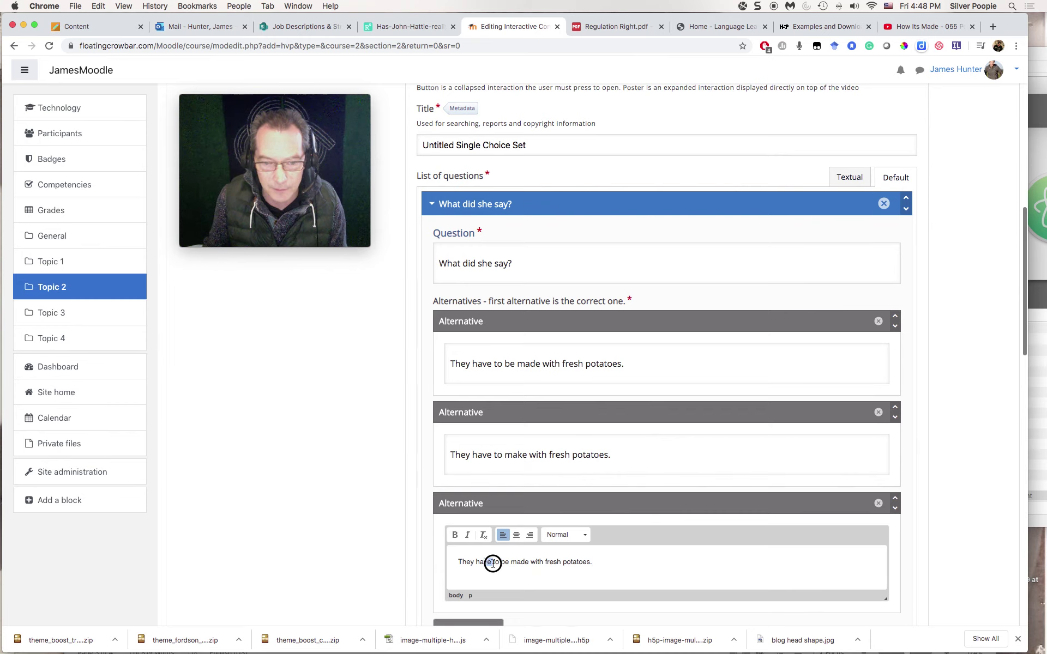
pyautogui.write('has')
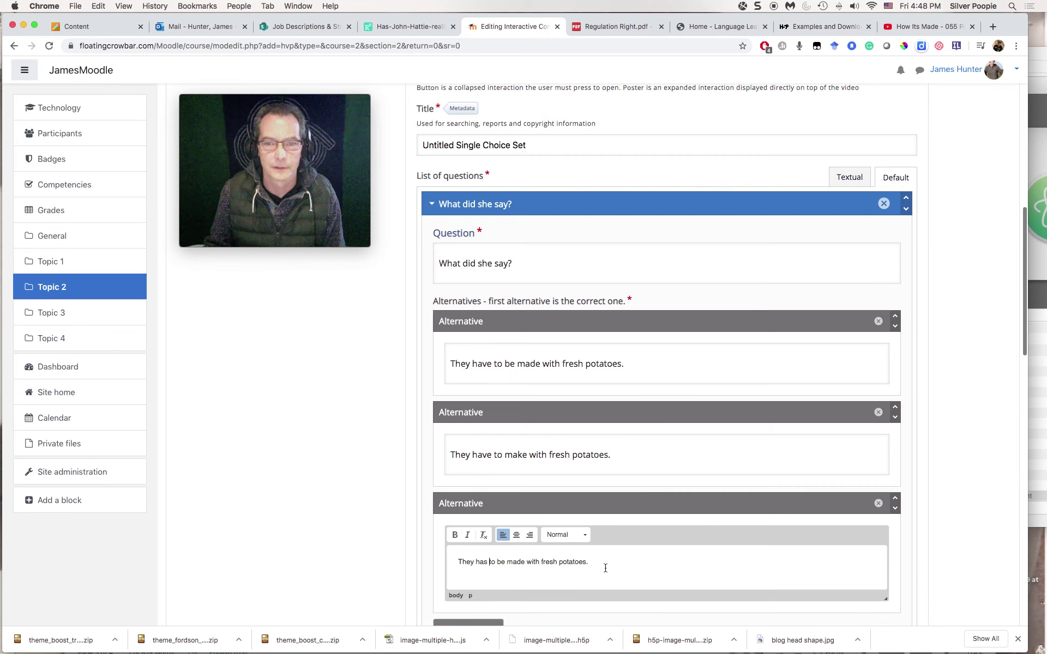
pyautogui.scroll(-10, 327, 524)
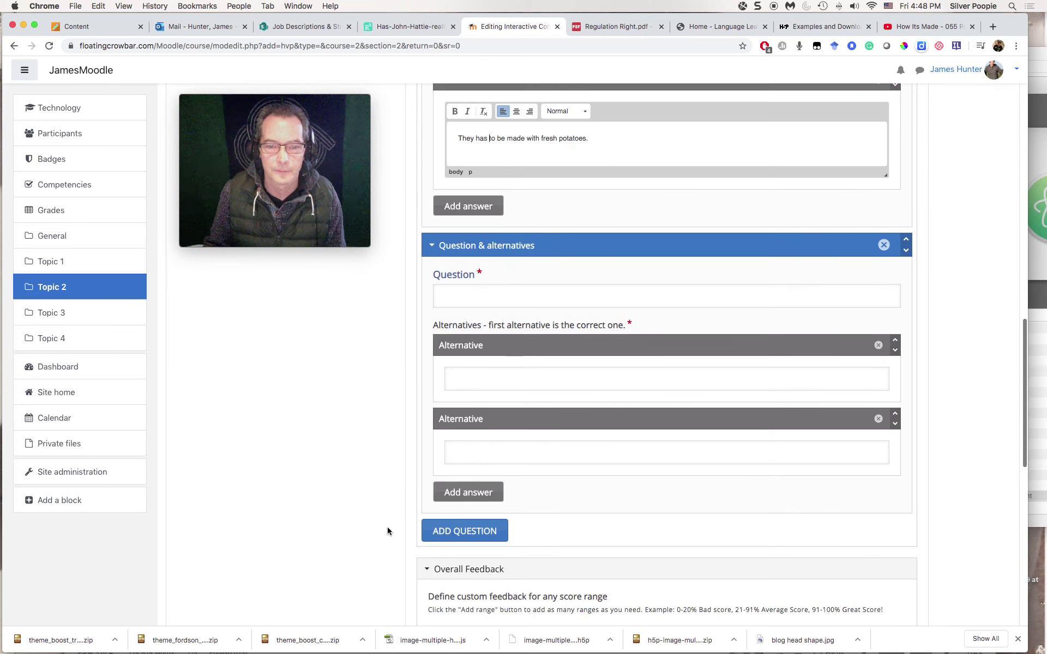
pyautogui.scroll(-4, 327, 527)
pyautogui.scroll(-5, 338, 529)
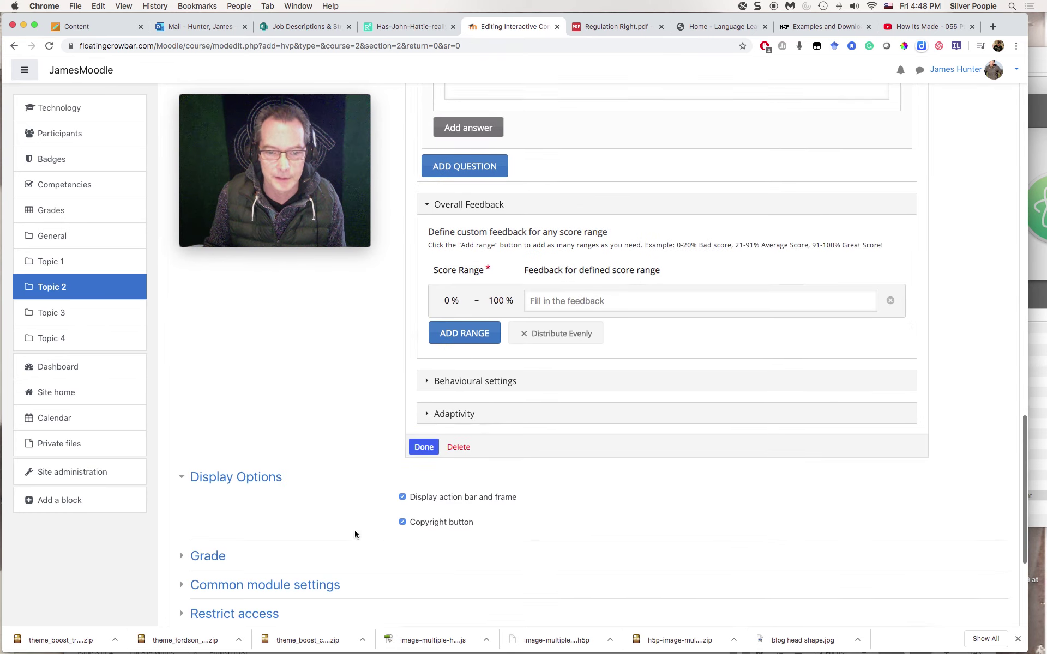
pyautogui.scroll(-1, 355, 534)
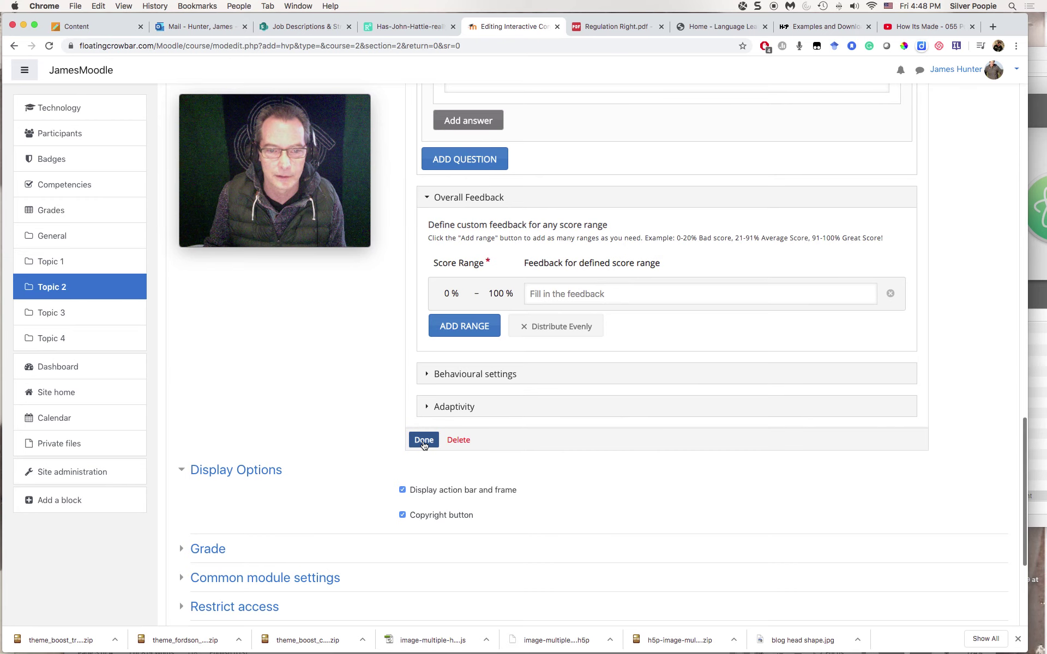
# - Save the question, move it to the upper left, widen it, and play on to 0:41
pyautogui.click(424, 442)
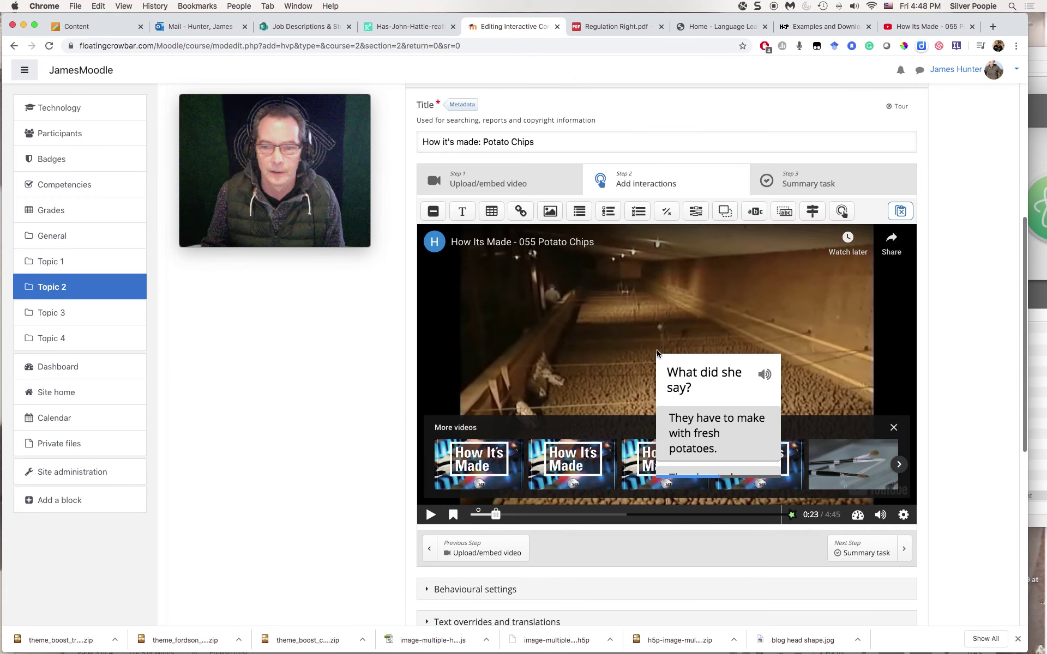
pyautogui.click(715, 397)
pyautogui.moveTo(715, 397); pyautogui.dragTo(499, 322)
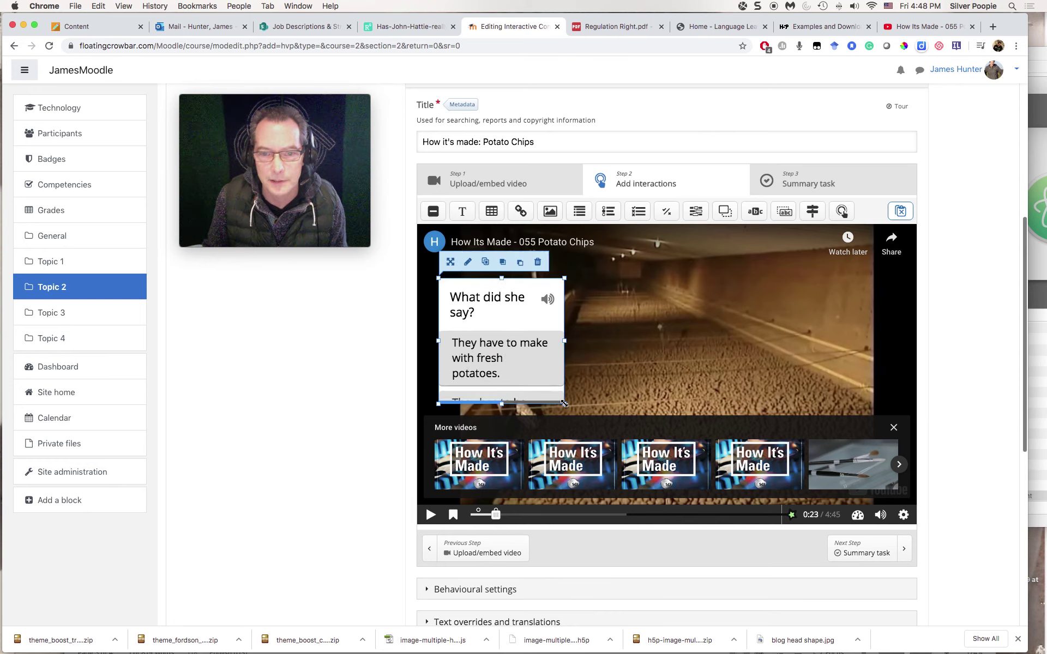
pyautogui.moveTo(564, 403); pyautogui.dragTo(900, 408)
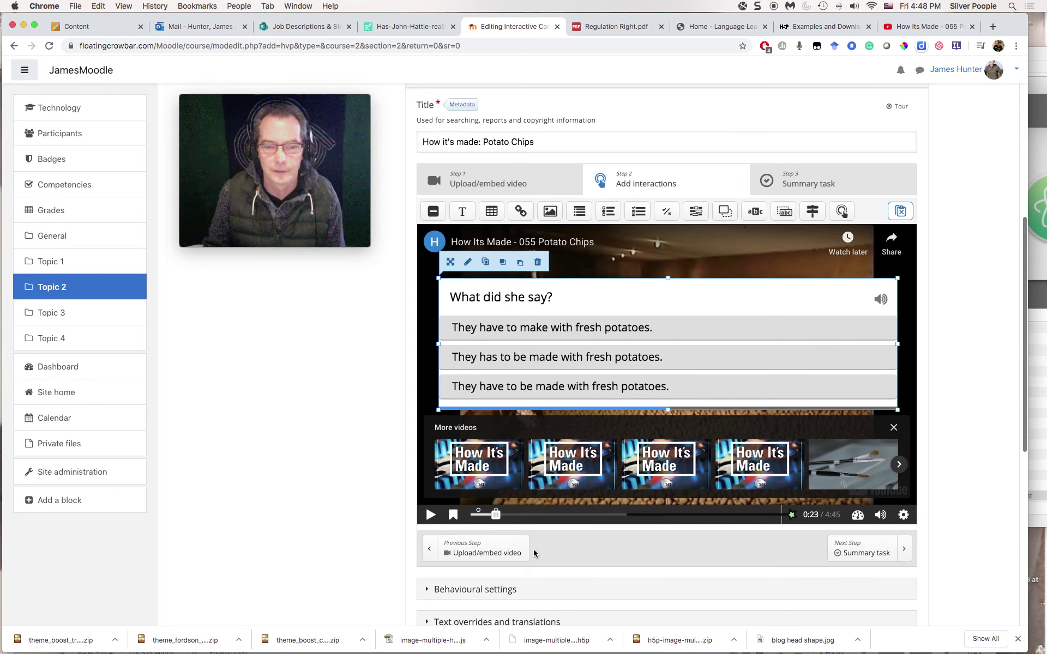
pyautogui.click(430, 517)
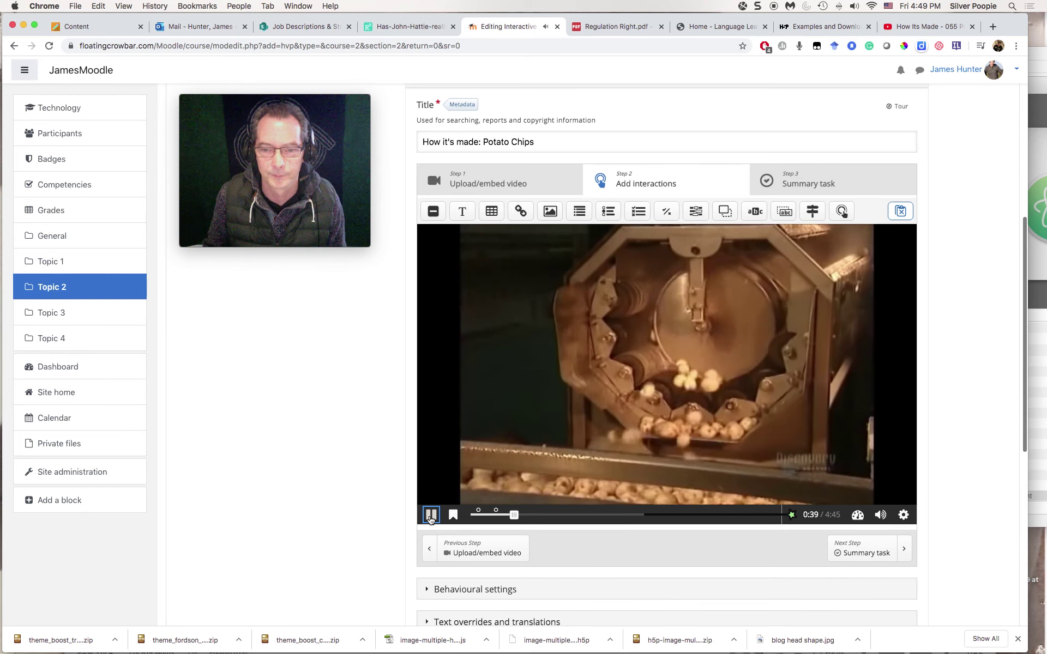
pyautogui.click(432, 517)
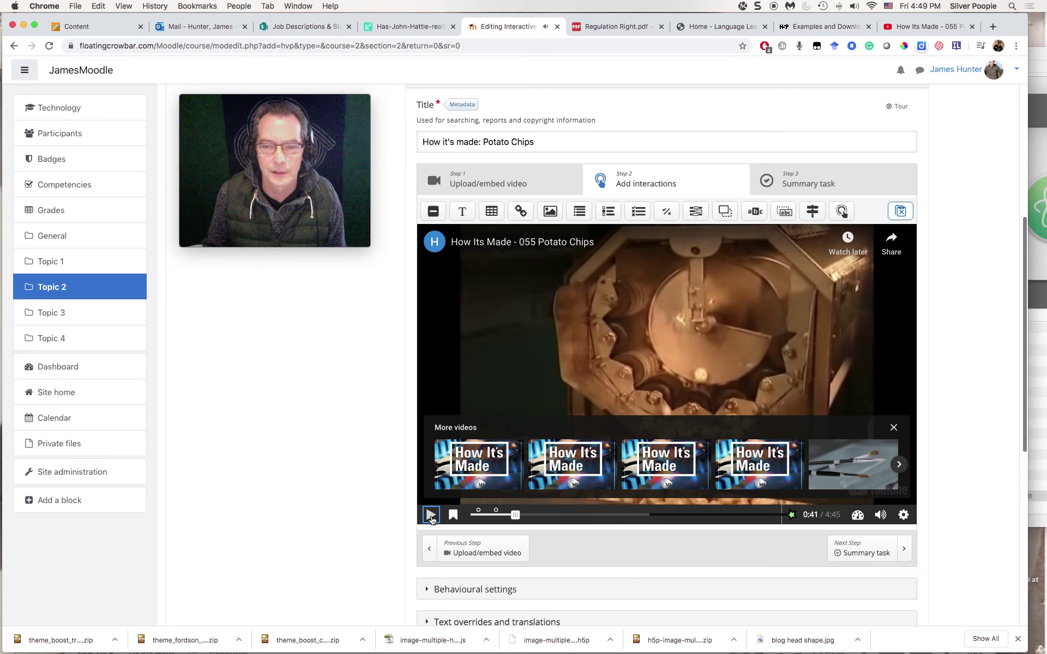
# - Add a poster True/False at 0:41 stating 'The poatoes are wahsed before they are peeled.'
pyautogui.click(667, 215)
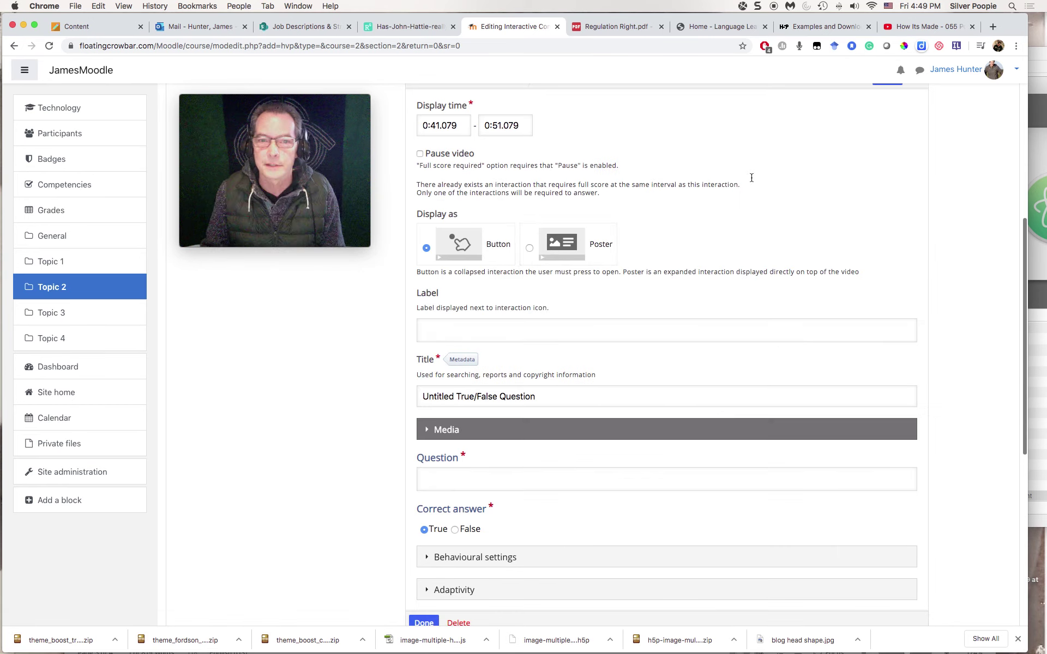
pyautogui.click(559, 254)
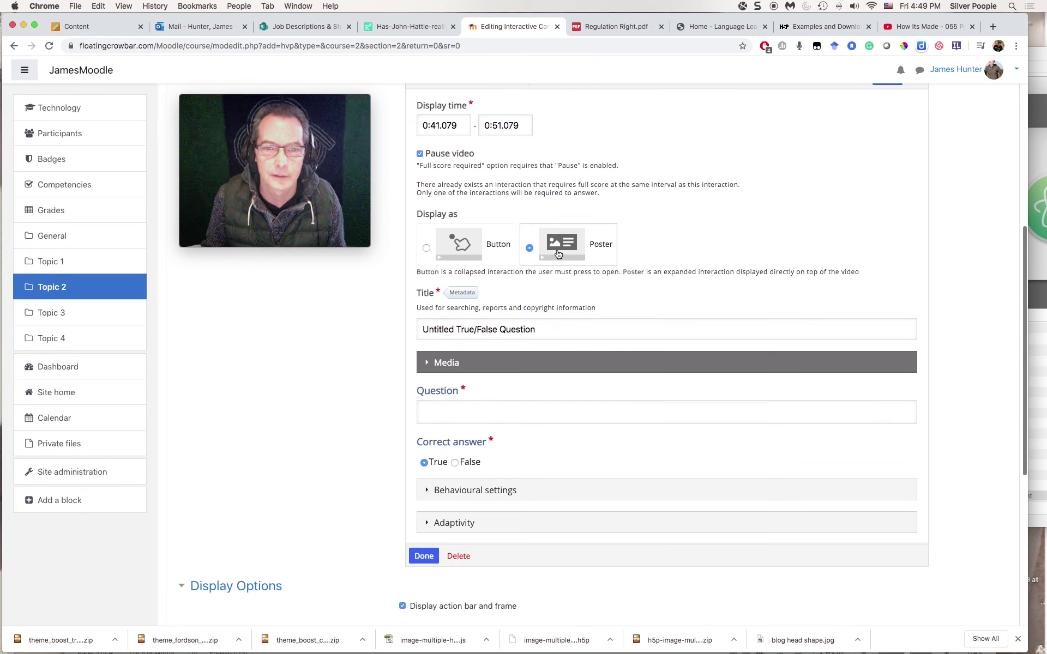
pyautogui.click(493, 415)
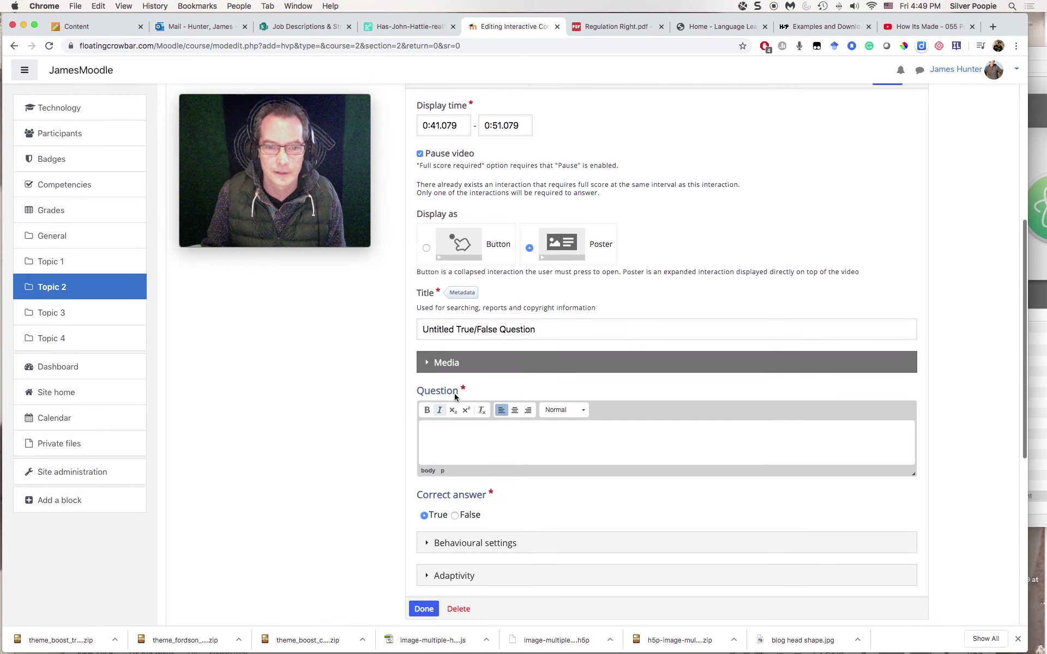
pyautogui.click(482, 436)
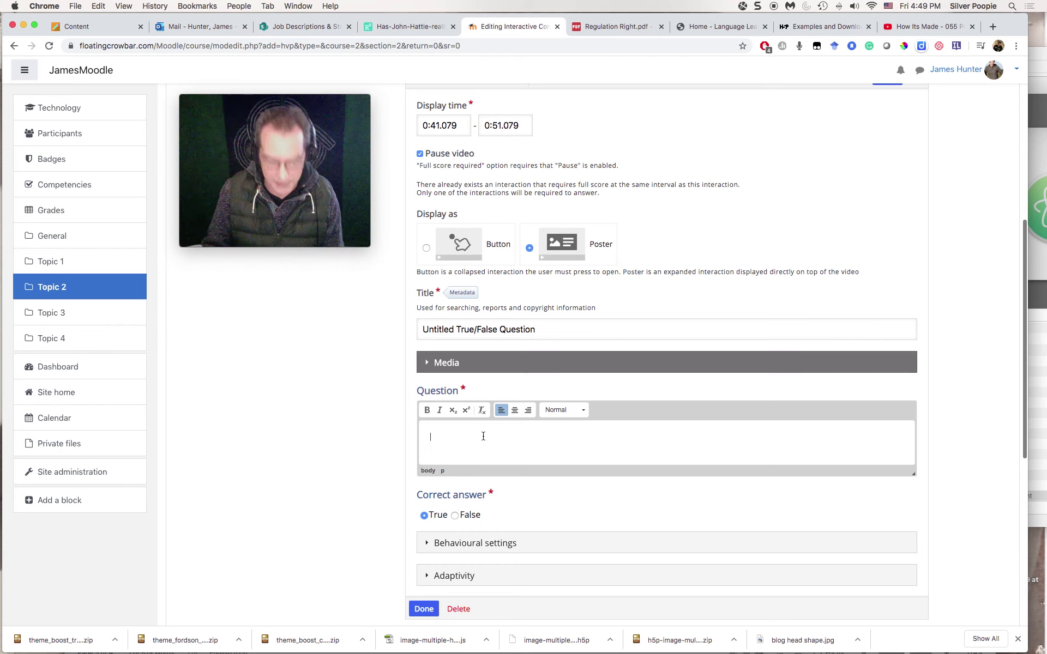
pyautogui.write('The po')
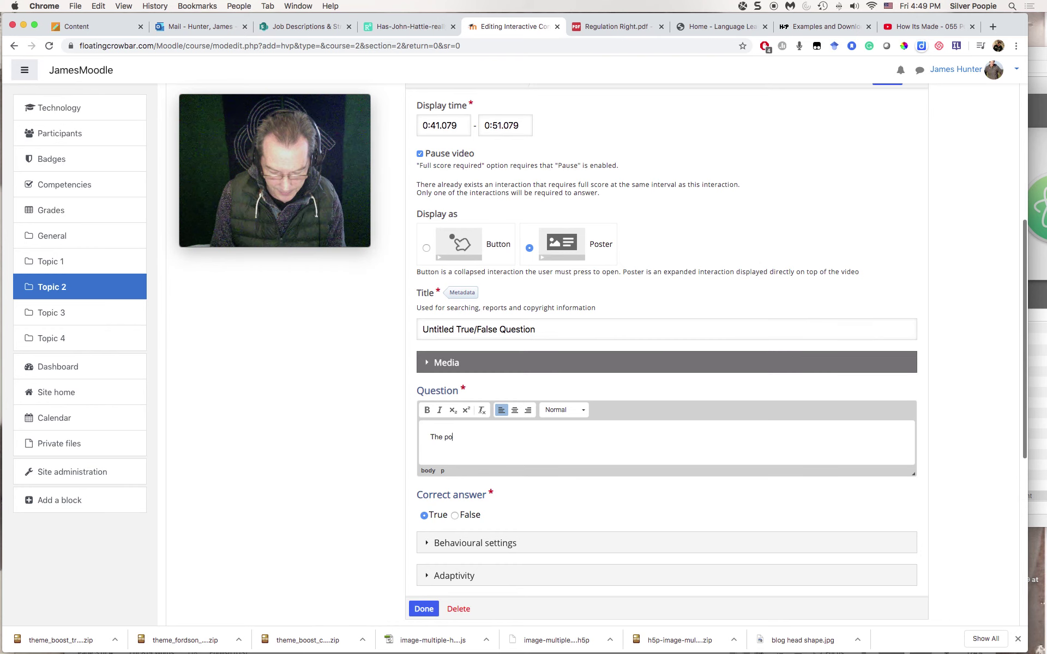
pyautogui.write('atoes')
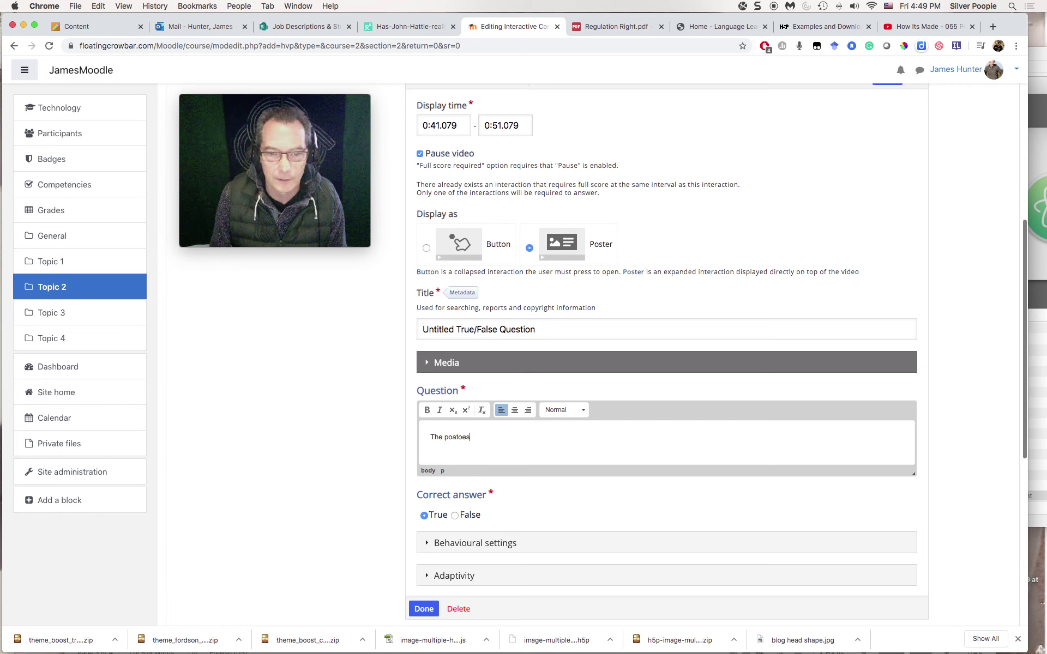
pyautogui.write(' are wah')
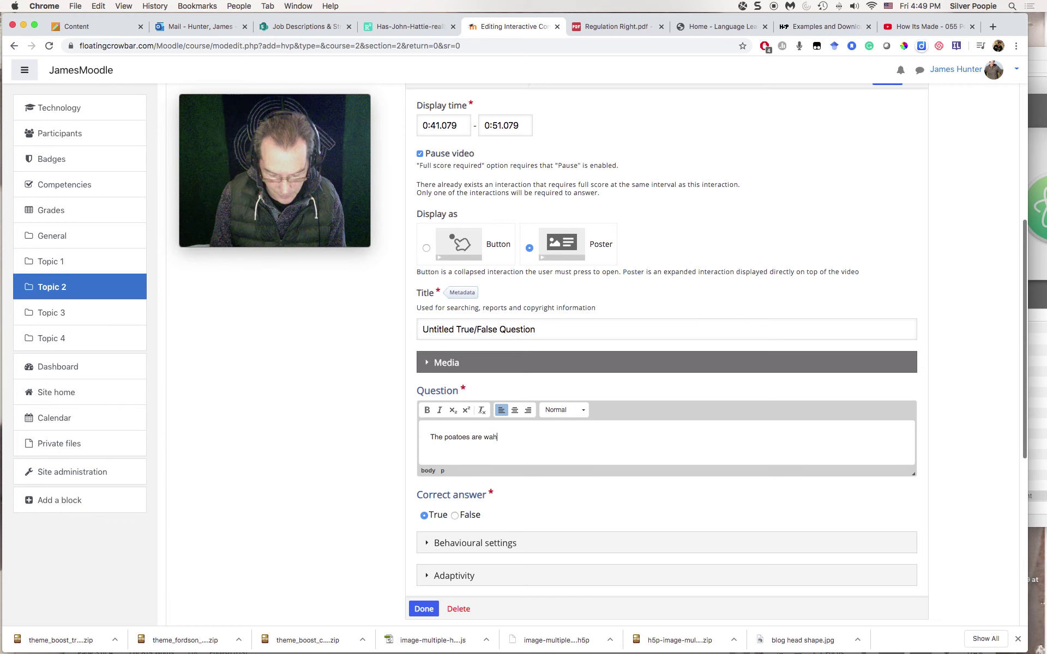
pyautogui.write('sed before they are')
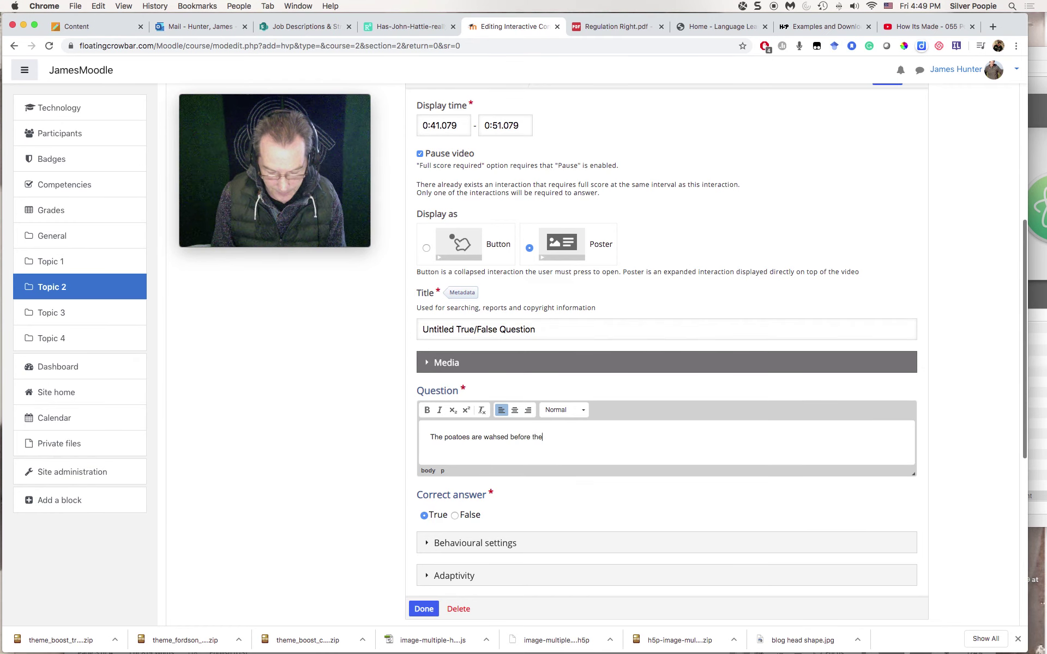
pyautogui.write('ed.')
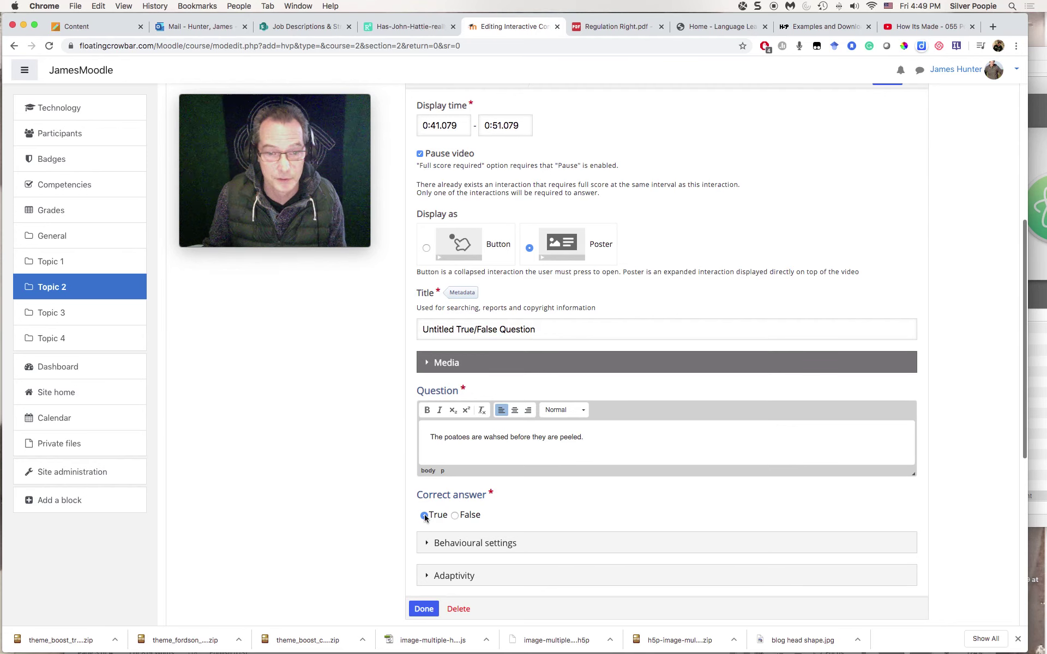
# - Review its Behavioural settings with True as the correct answer, then finish the question
pyautogui.scroll(-3, 484, 490)
pyautogui.click(474, 462)
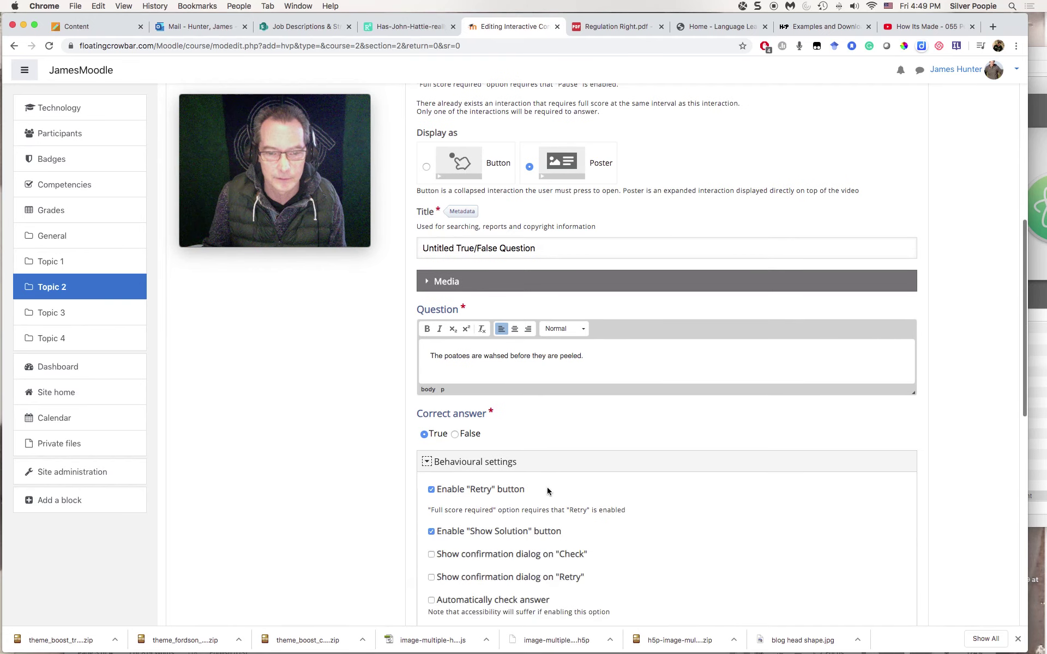
pyautogui.scroll(-2, 599, 532)
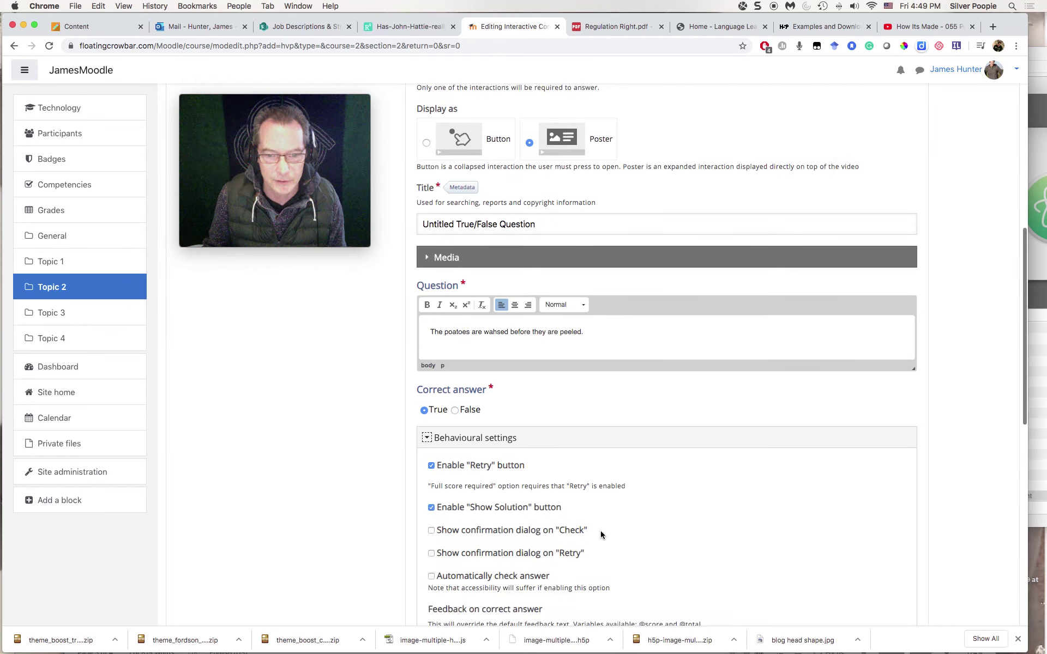
pyautogui.scroll(-2, 600, 534)
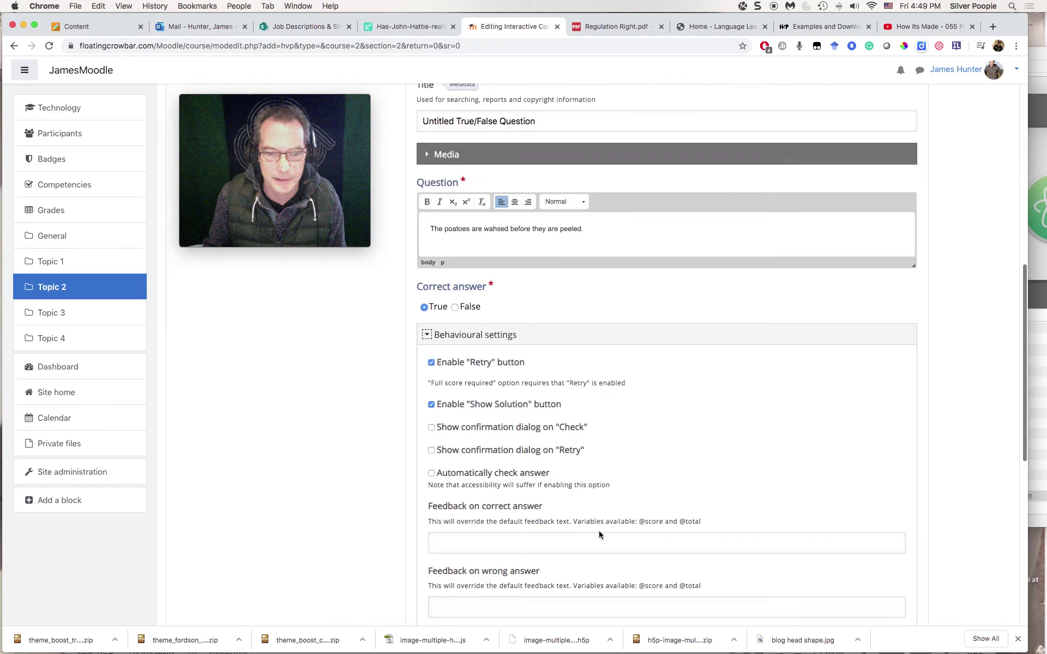
pyautogui.scroll(-3, 599, 535)
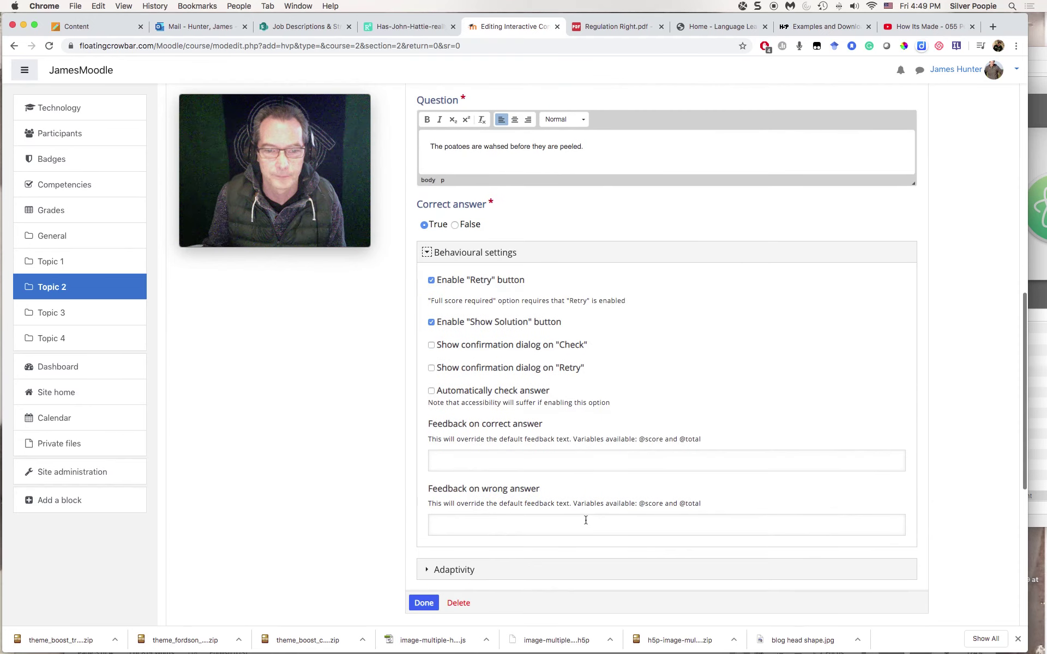
pyautogui.click(425, 603)
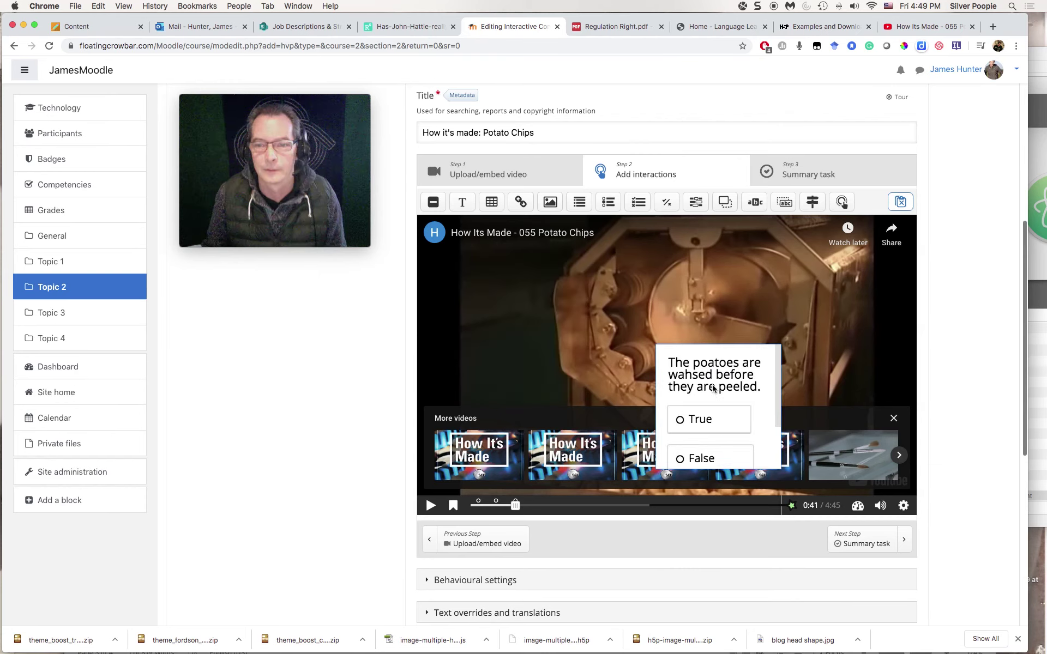
# - Reposition the True/False poster and correct 'poatoes' to 'potatoes' in its question
pyautogui.moveTo(713, 388); pyautogui.dragTo(514, 313)
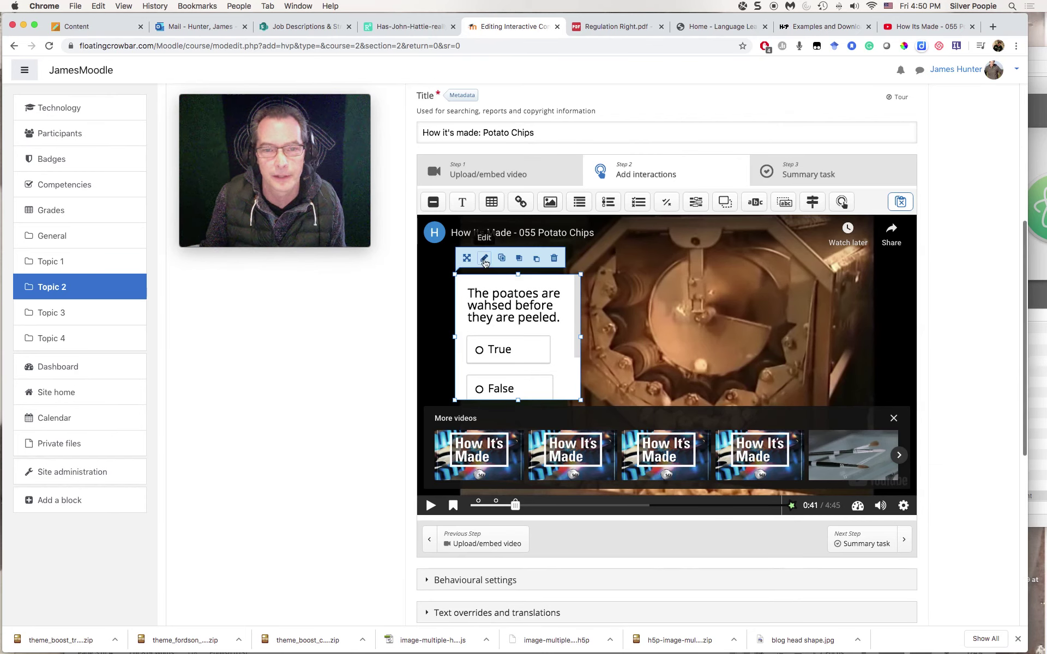
pyautogui.click(484, 259)
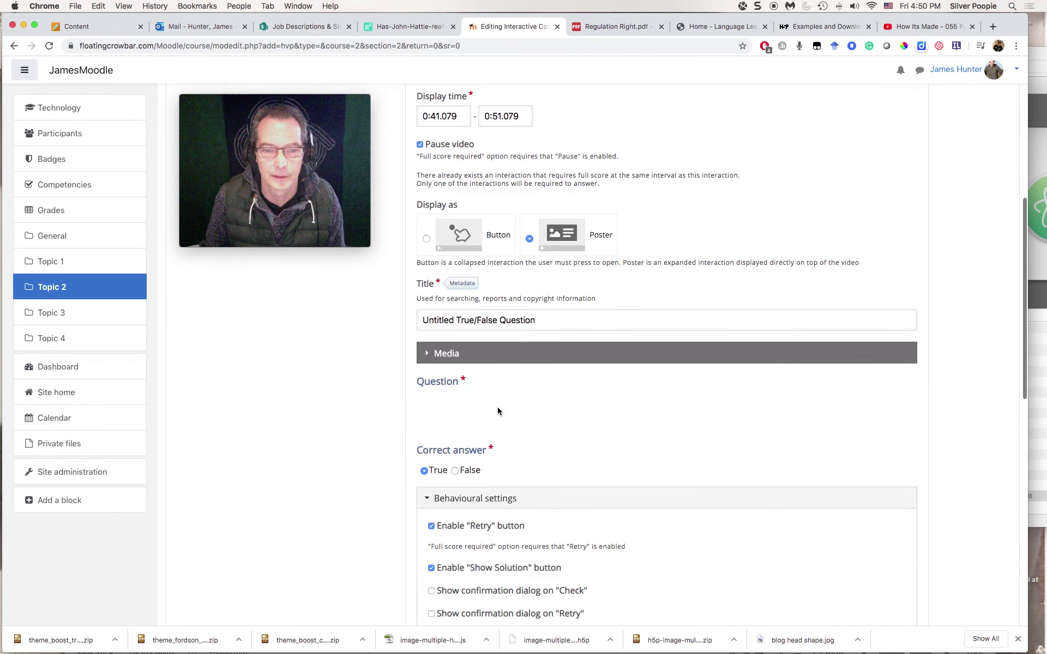
pyautogui.click(452, 428)
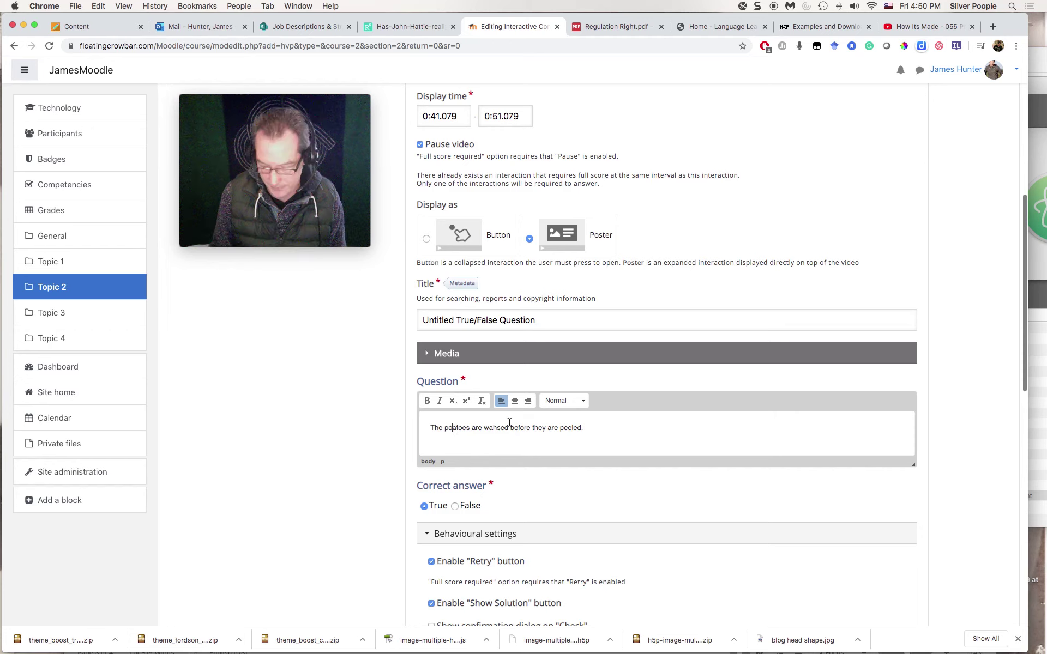
pyautogui.press('Delete')
pyautogui.press('Delete')
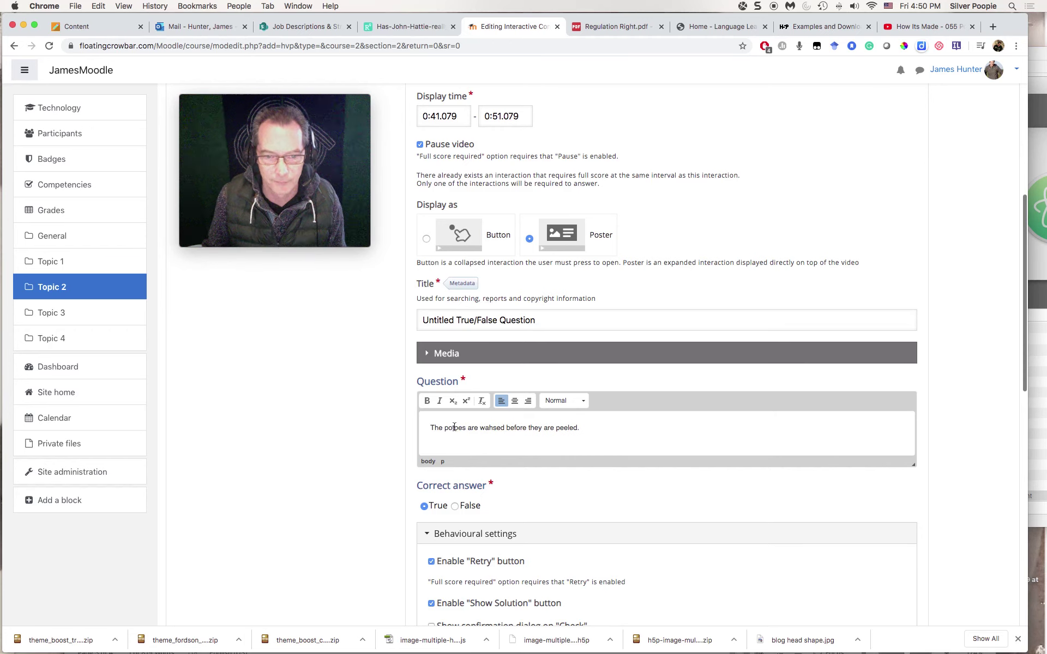
pyautogui.write('tat')
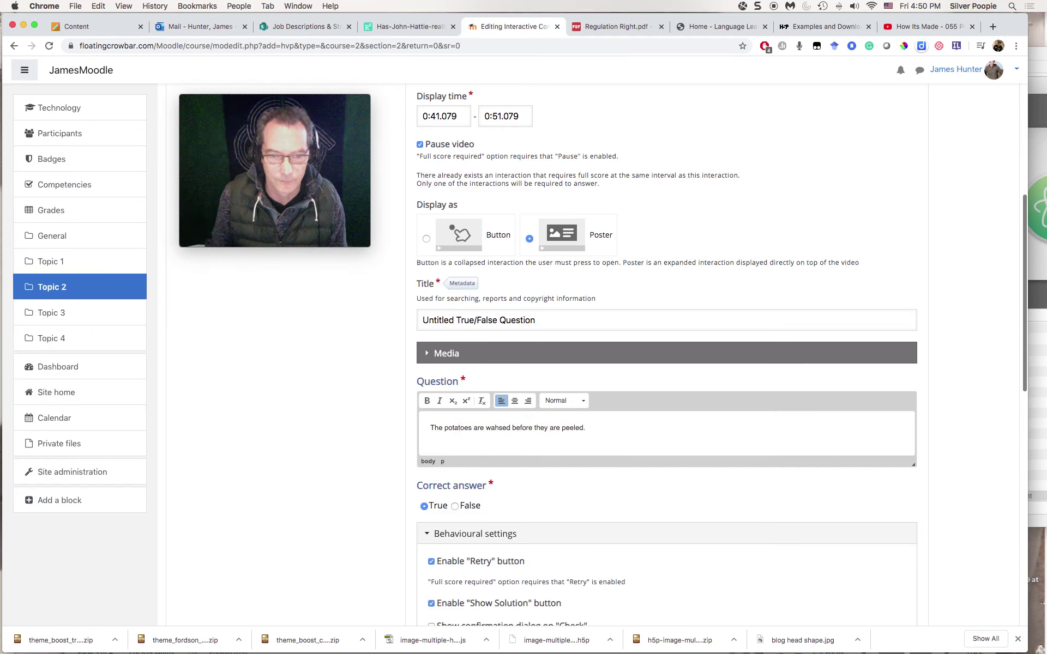
pyautogui.scroll(-5, 544, 451)
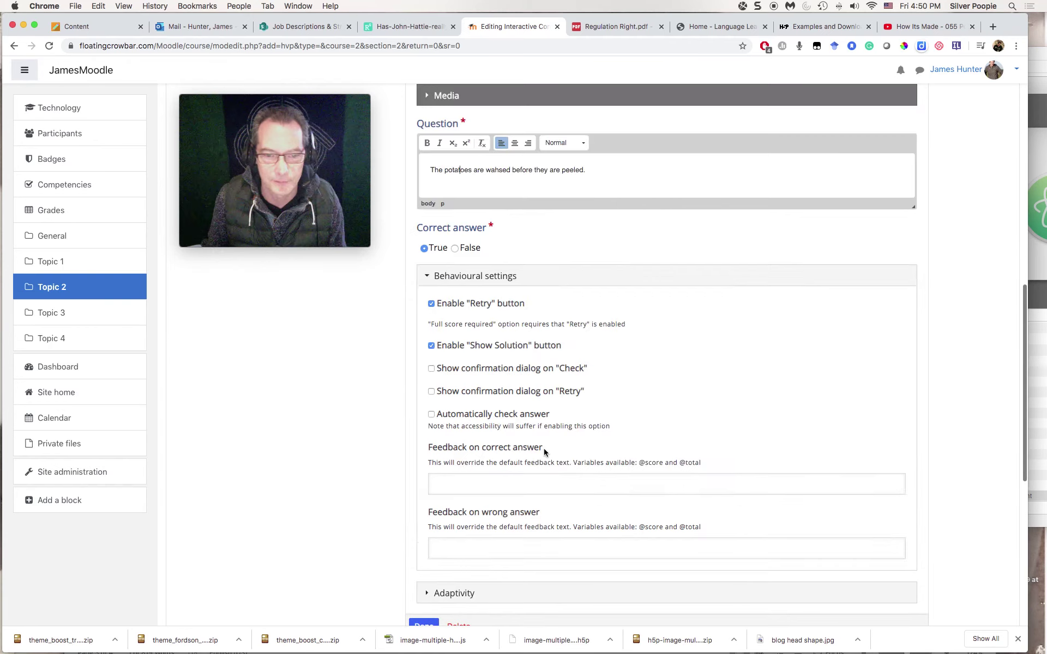
pyautogui.scroll(-4, 545, 452)
pyautogui.click(423, 442)
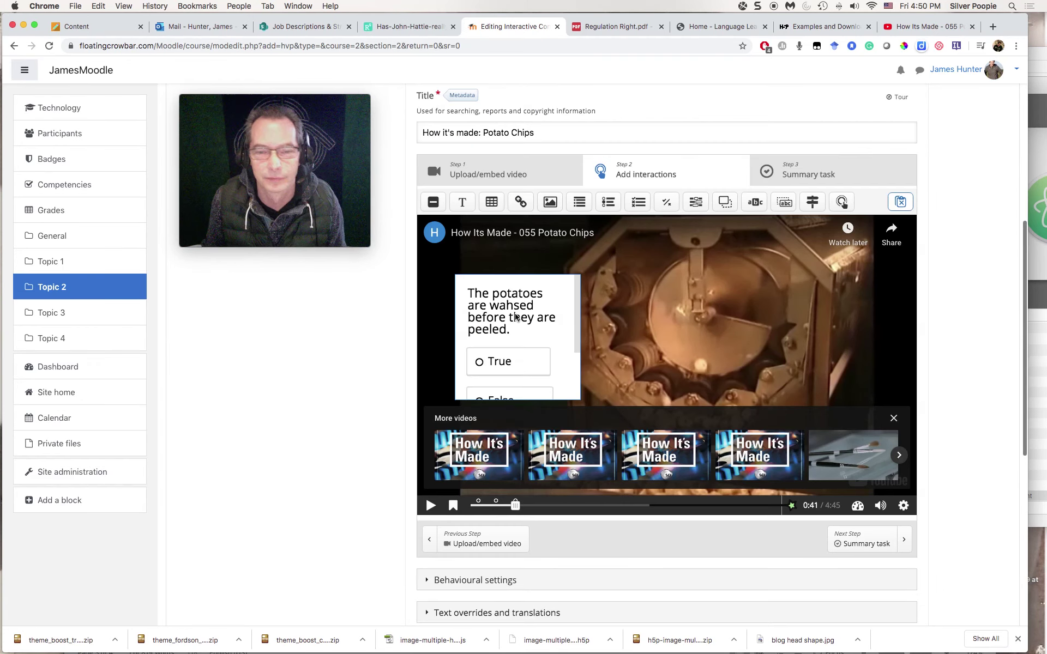
# - Correct 'wahsed' to 'washed' so the question reads 'The potatoes are washed before they are peeled.'
pyautogui.click(482, 283)
pyautogui.click(479, 260)
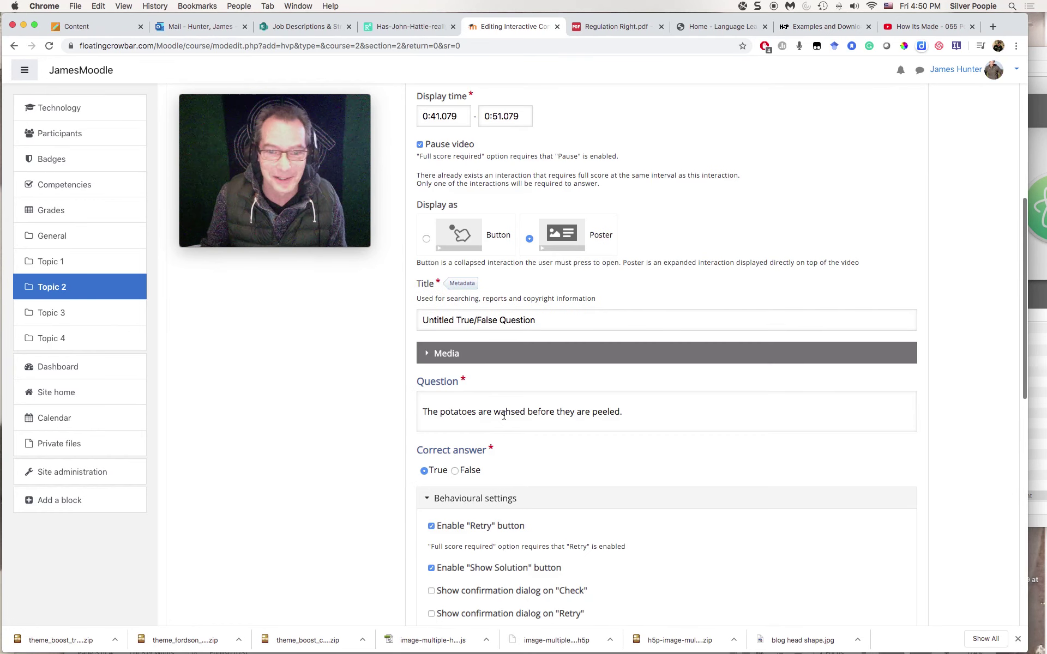
pyautogui.click(506, 413)
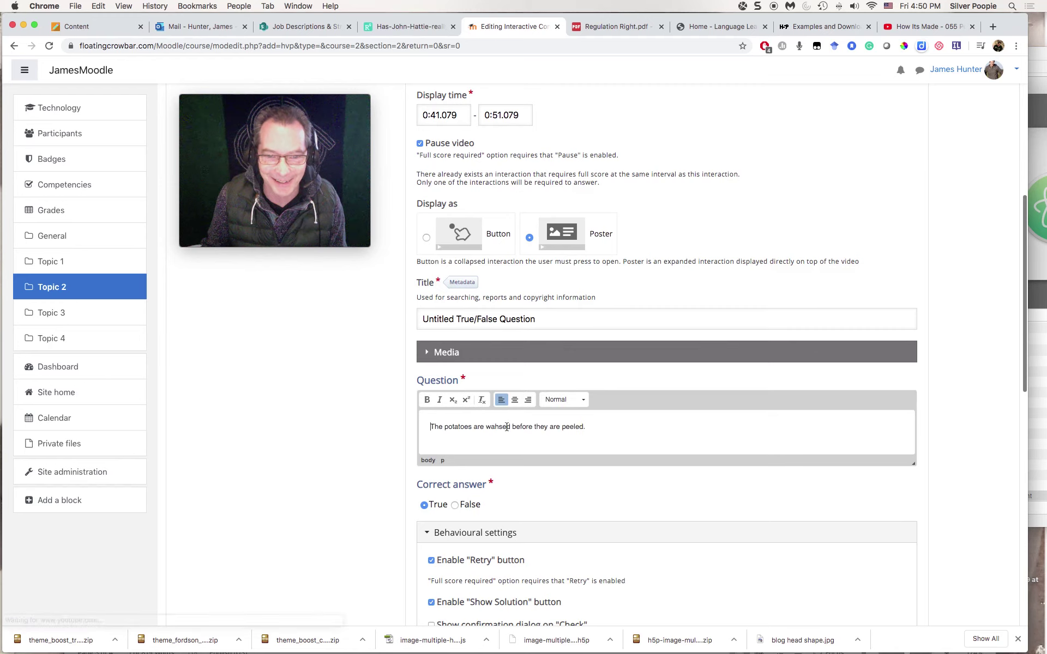
pyautogui.click(502, 427)
pyautogui.moveTo(502, 427); pyautogui.dragTo(494, 428)
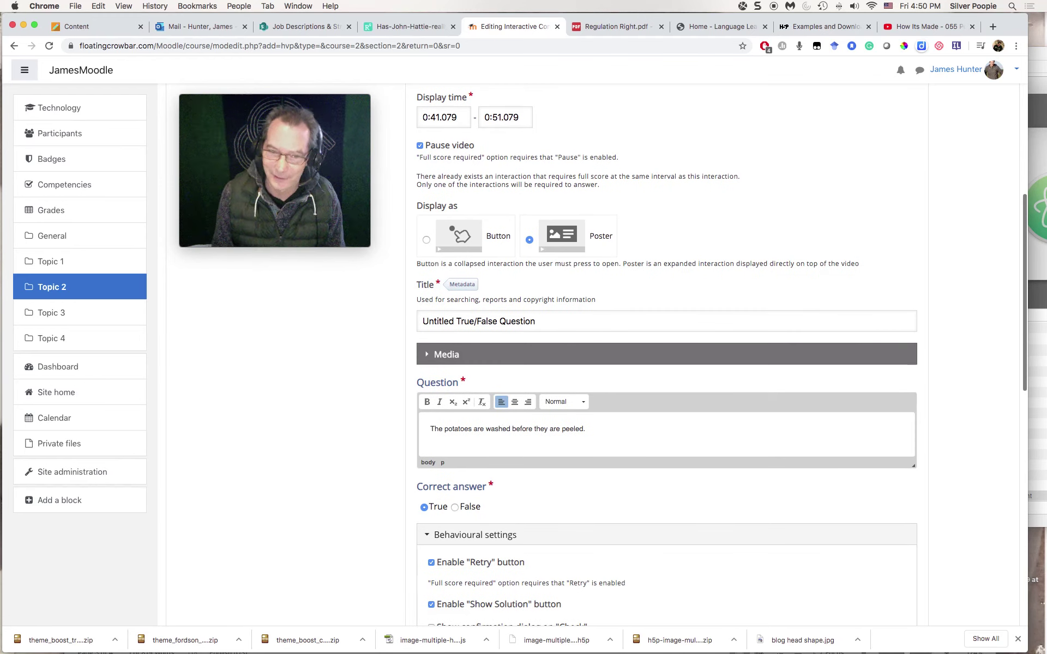
pyautogui.write('sh')
pyautogui.scroll(-15, 362, 460)
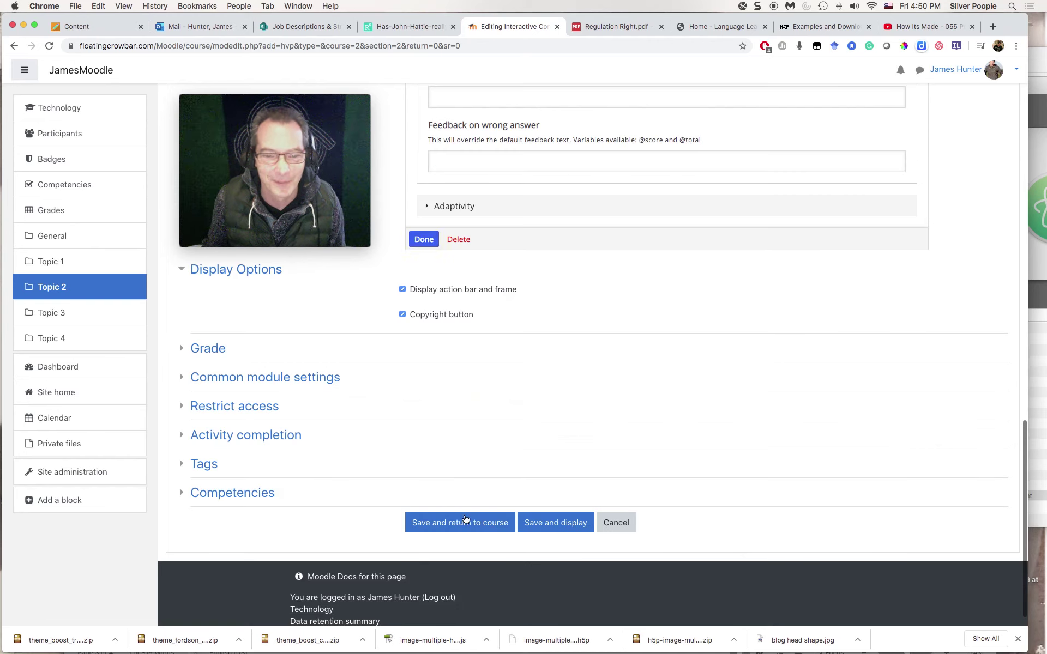
pyautogui.click(425, 240)
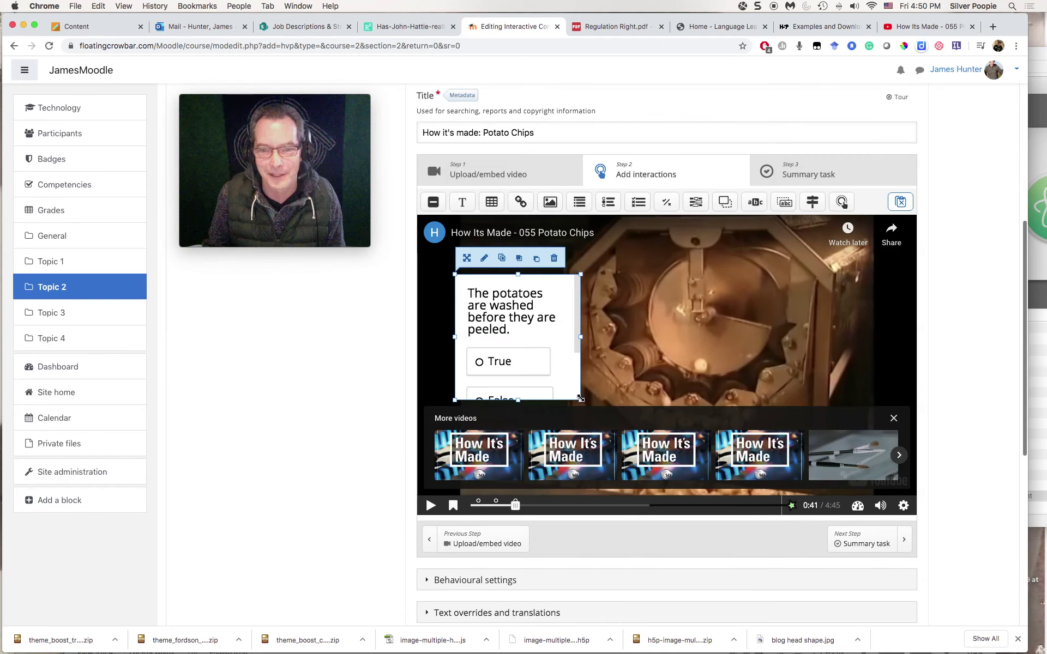
pyautogui.moveTo(580, 402); pyautogui.dragTo(871, 410)
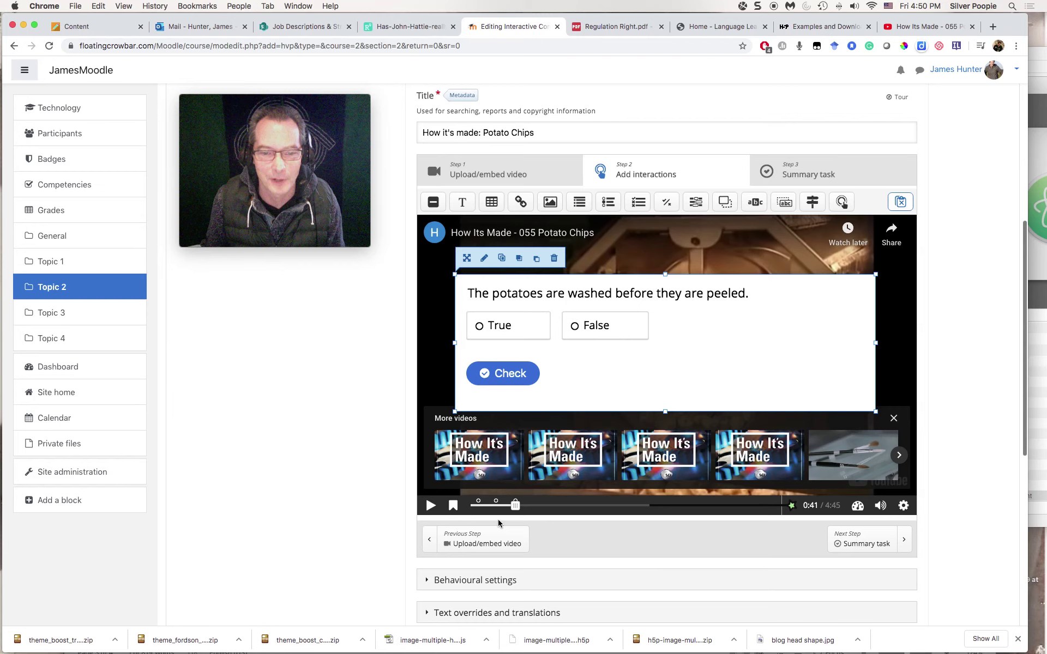
pyautogui.click(479, 503)
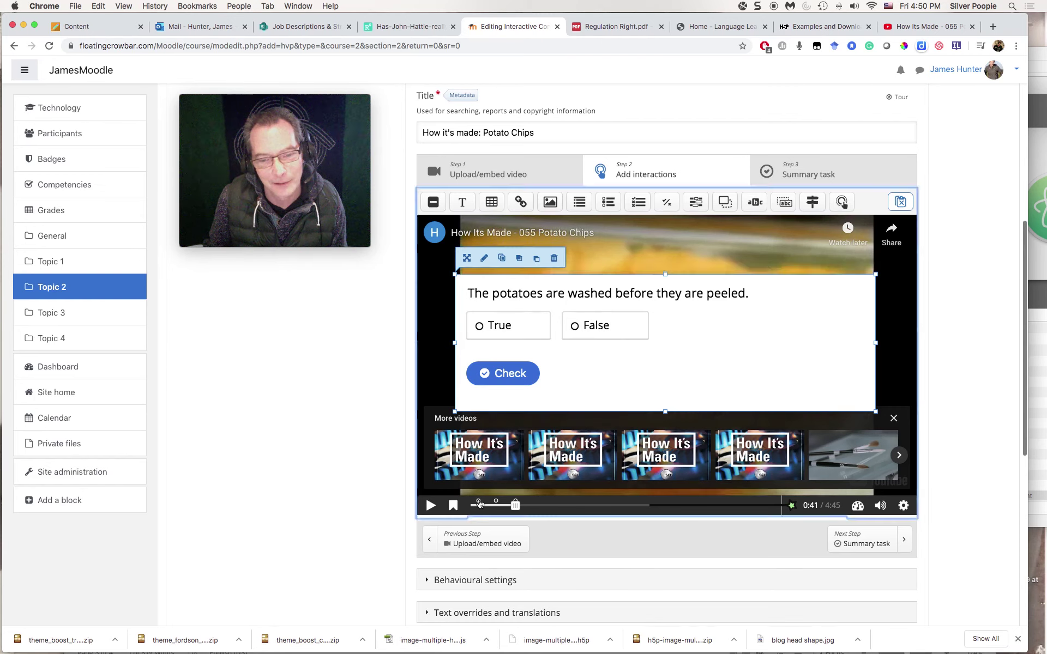
pyautogui.click(496, 503)
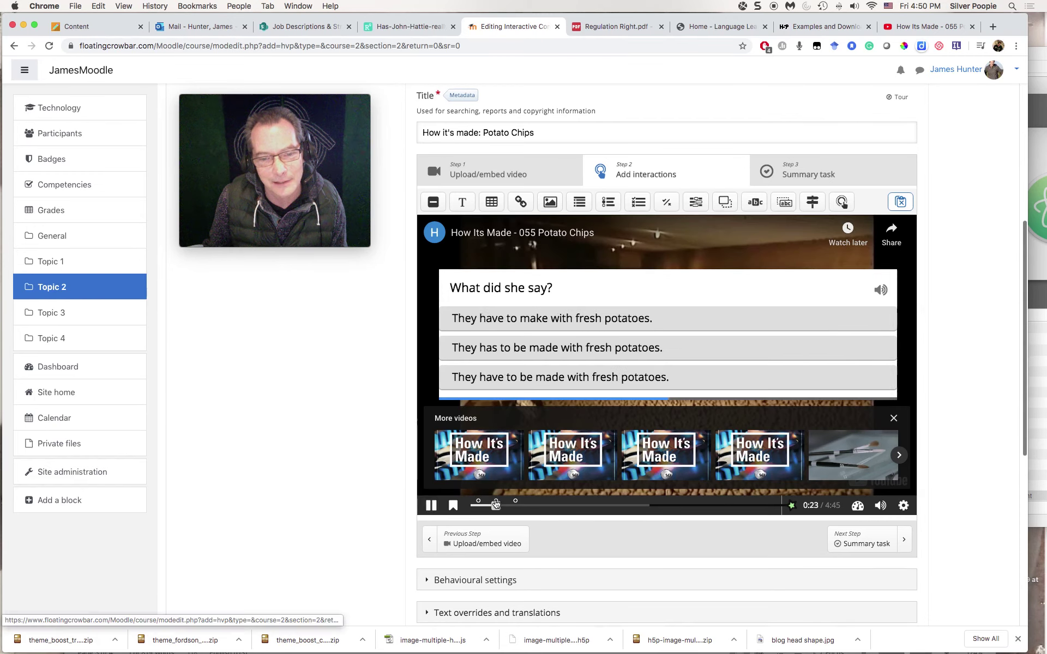
pyautogui.click(516, 503)
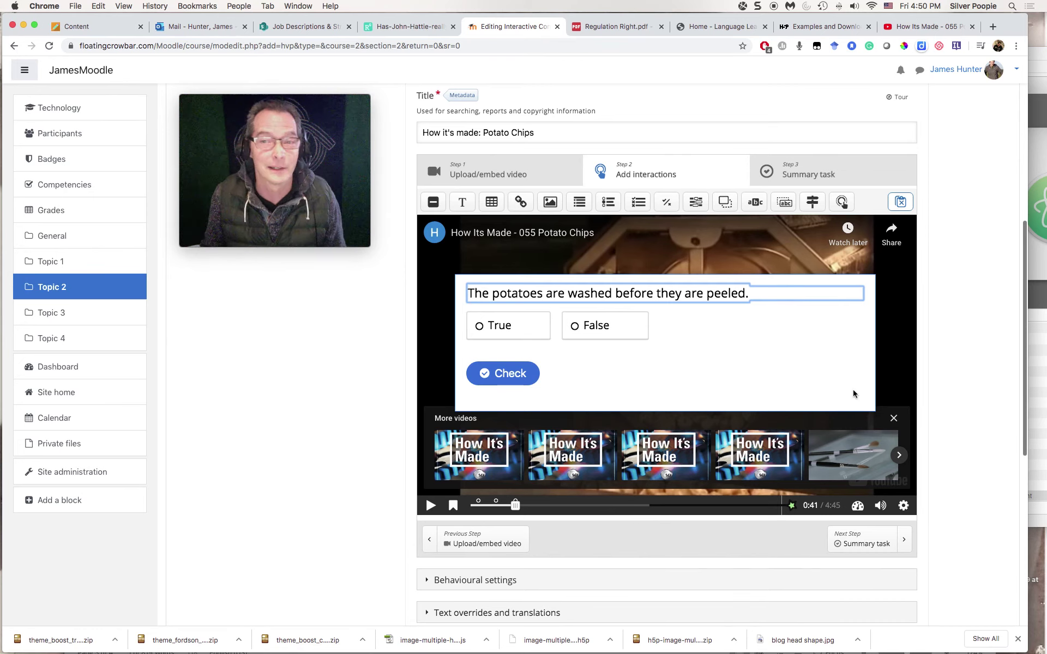
pyautogui.scroll(1, 995, 208)
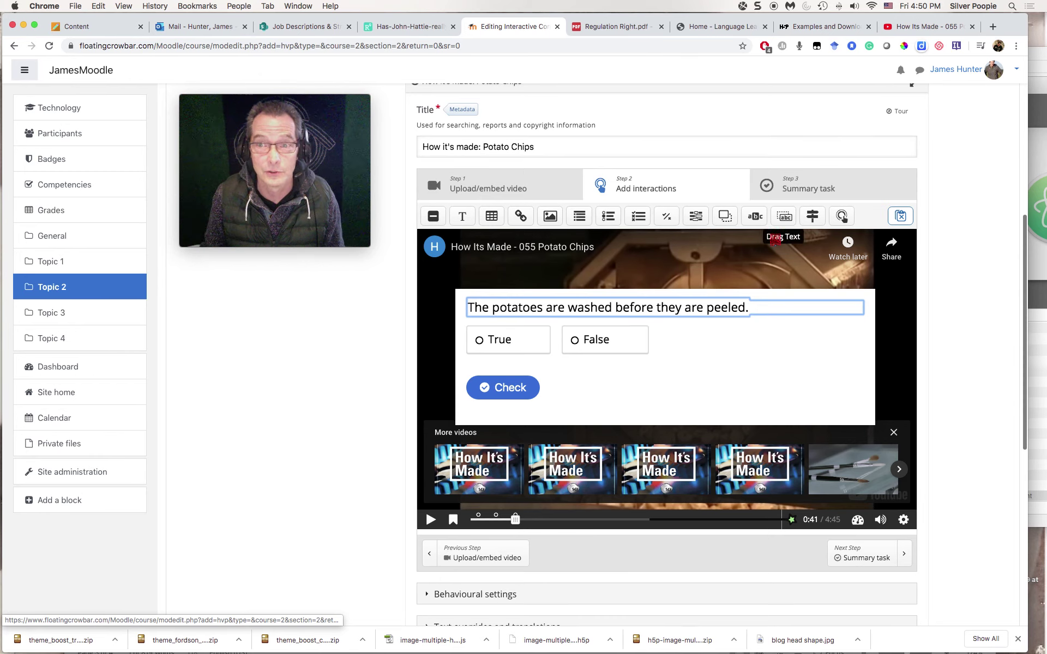
pyautogui.click(789, 187)
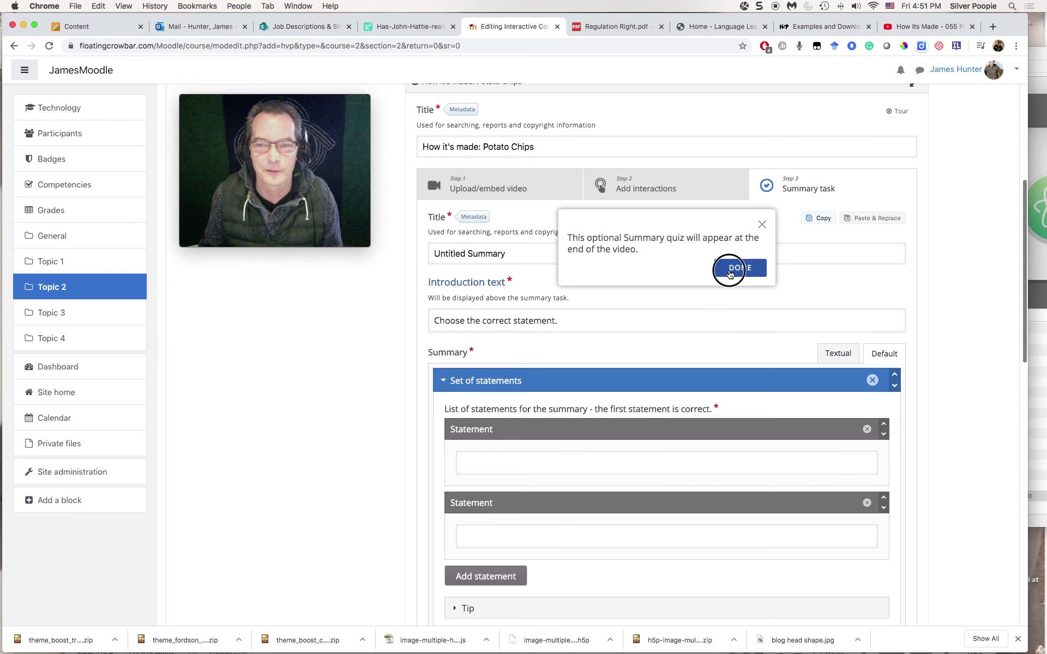
pyautogui.click(728, 268)
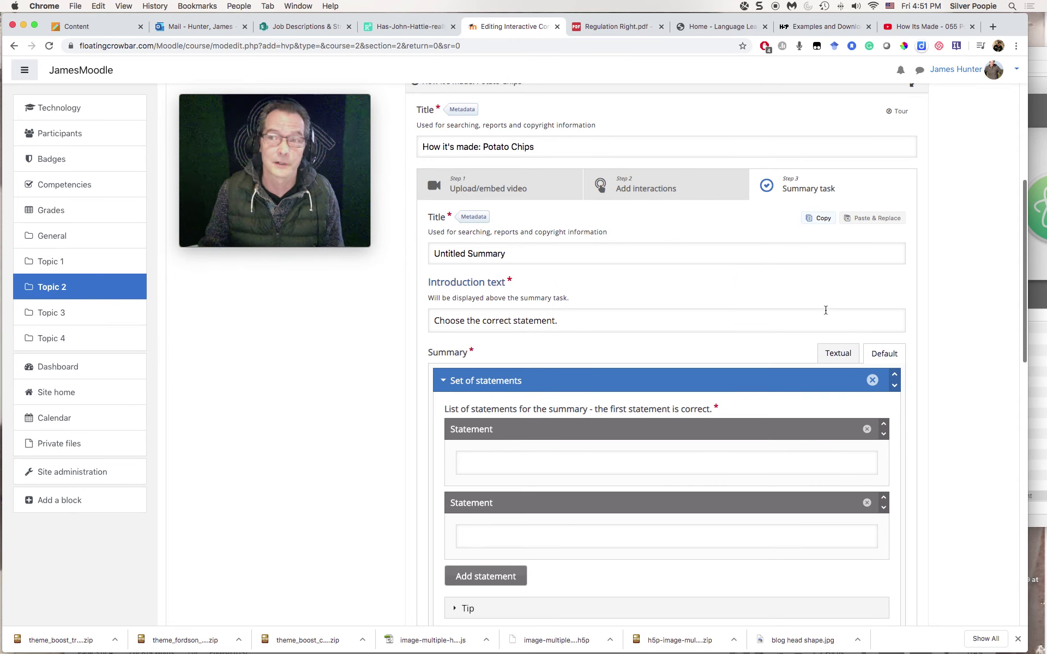
pyautogui.scroll(3, 829, 311)
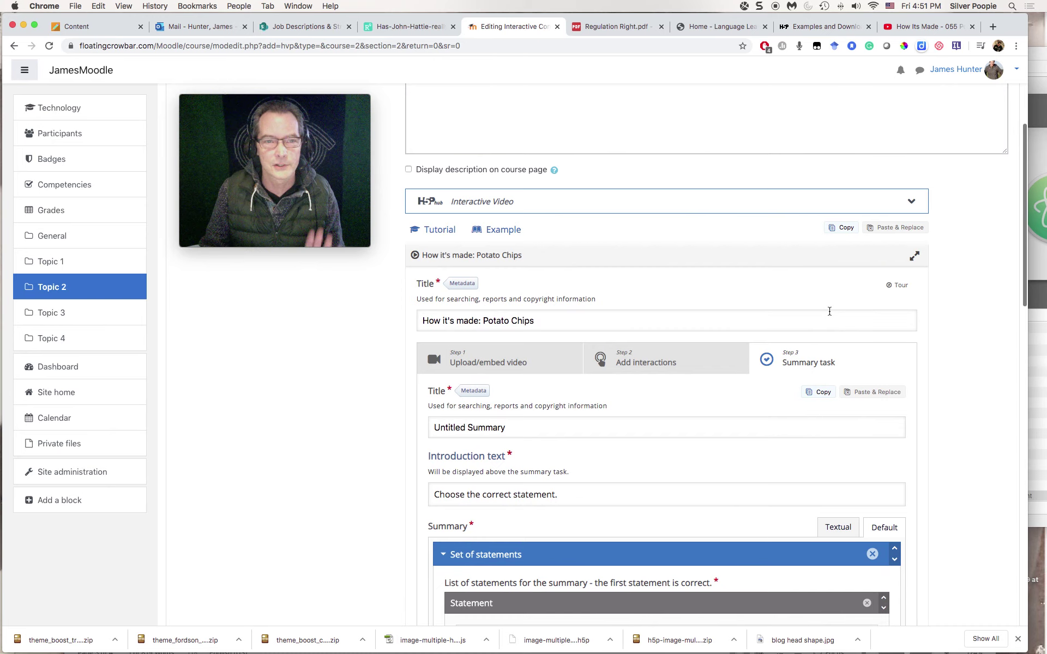
pyautogui.scroll(-6, 830, 312)
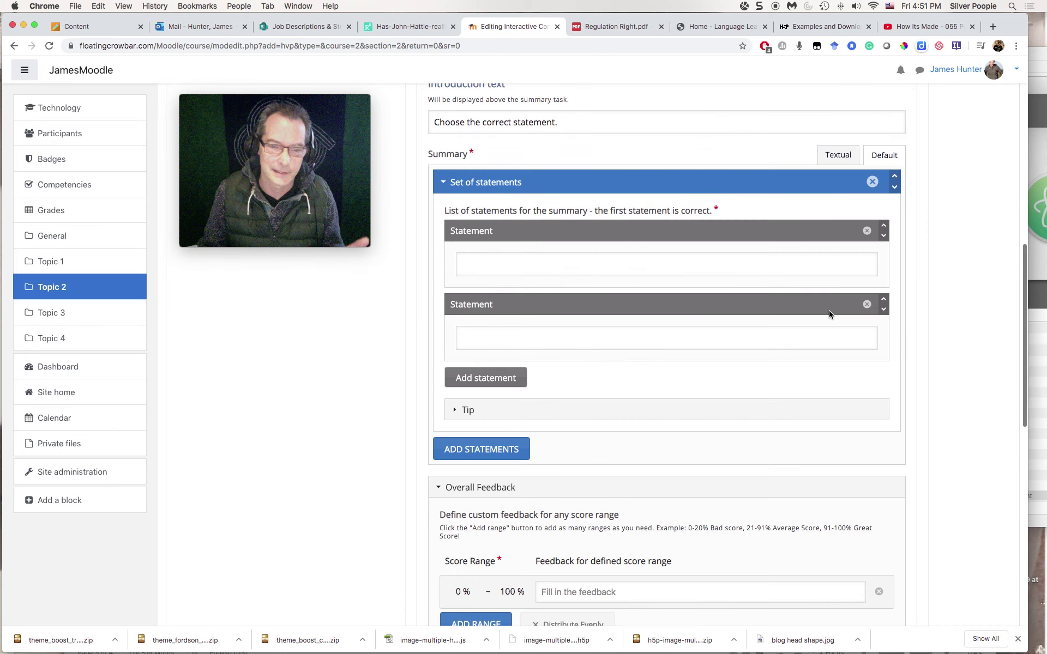
pyautogui.scroll(-8, 829, 314)
pyautogui.scroll(-3, 830, 315)
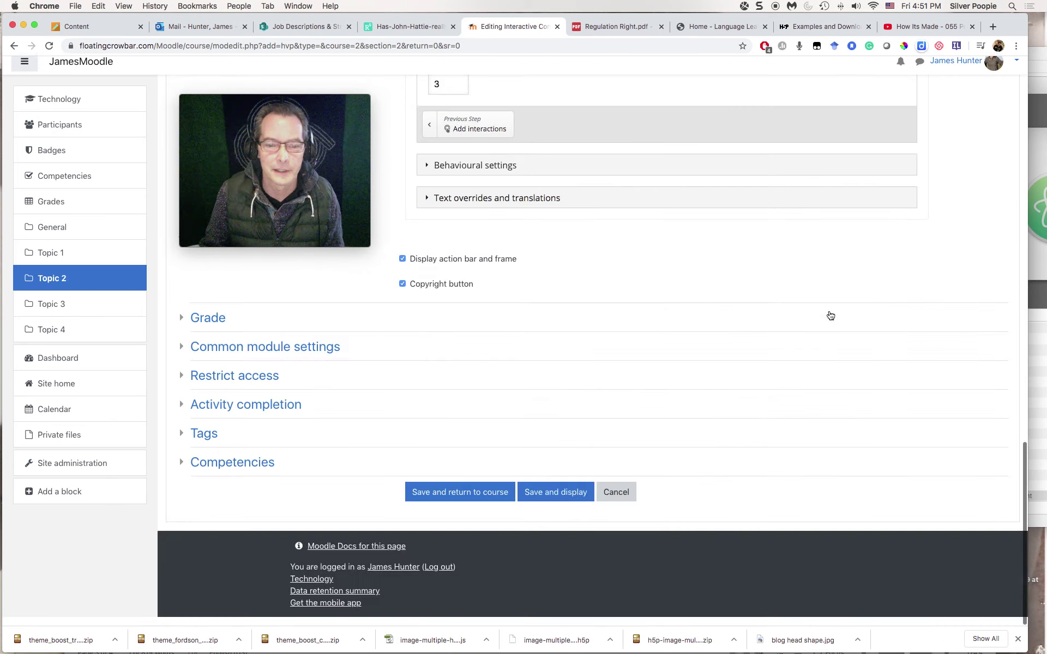
pyautogui.scroll(8, 829, 314)
pyautogui.scroll(15, 828, 315)
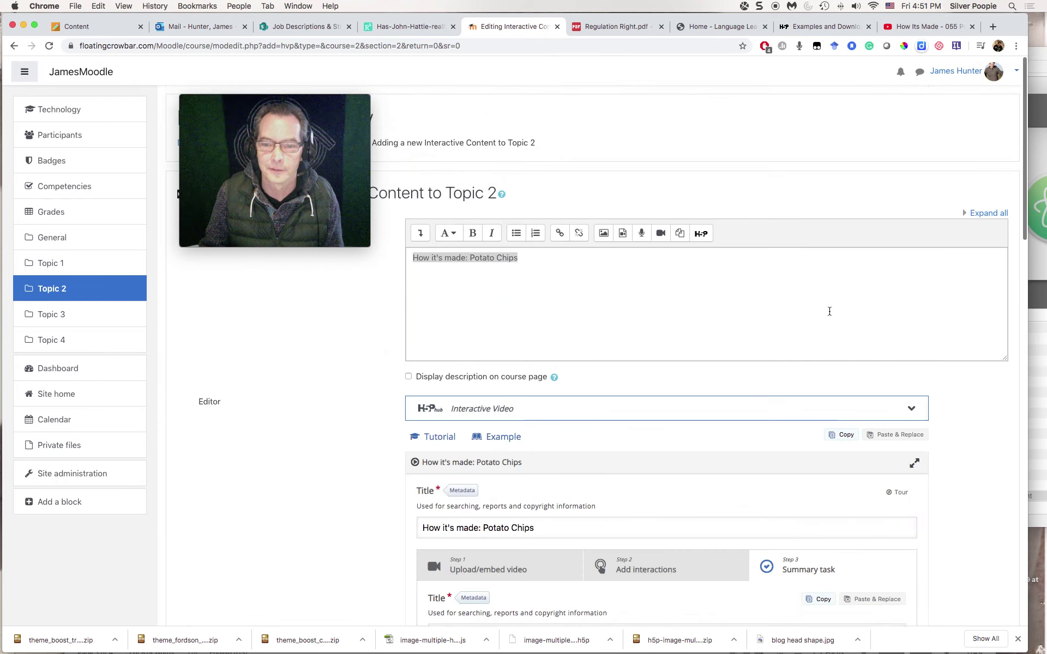
pyautogui.scroll(-3, 829, 311)
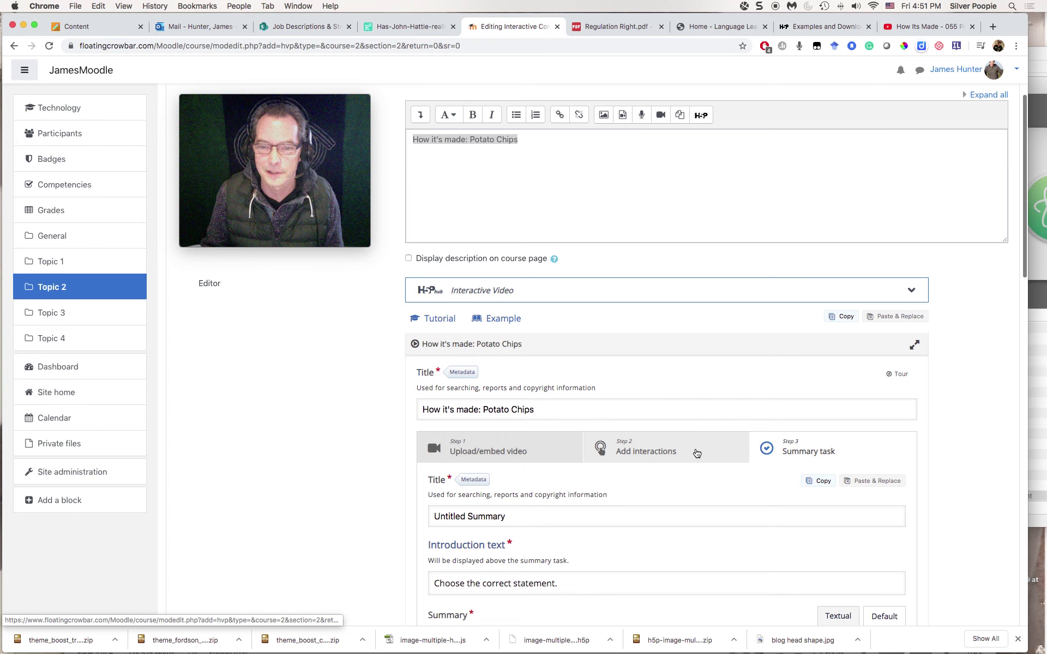
pyautogui.click(696, 452)
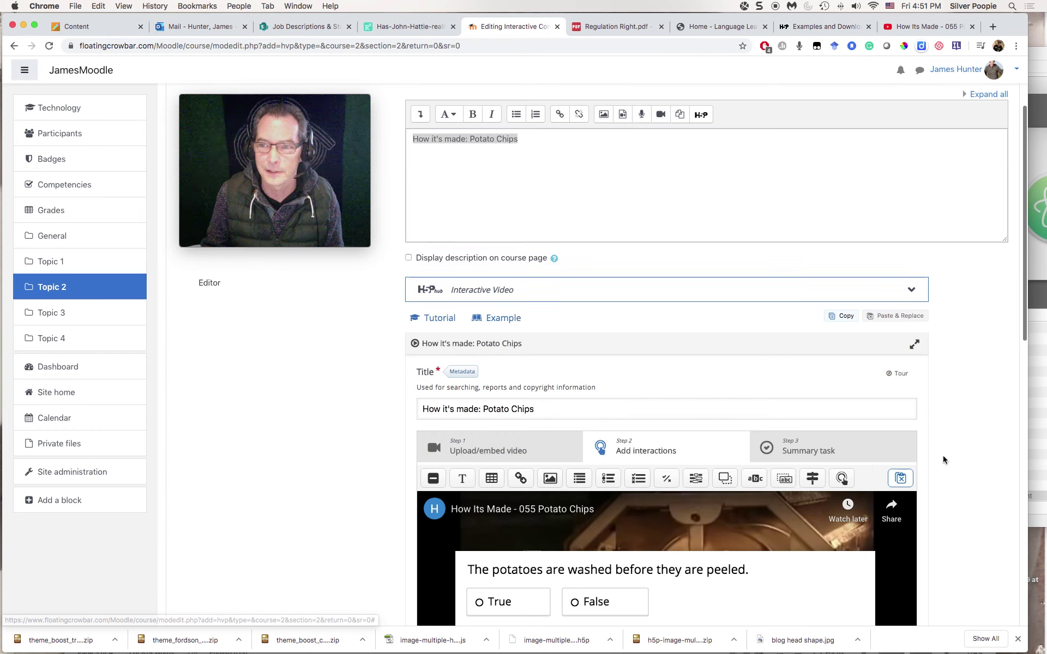
pyautogui.scroll(-1, 944, 460)
pyautogui.scroll(-5, 944, 456)
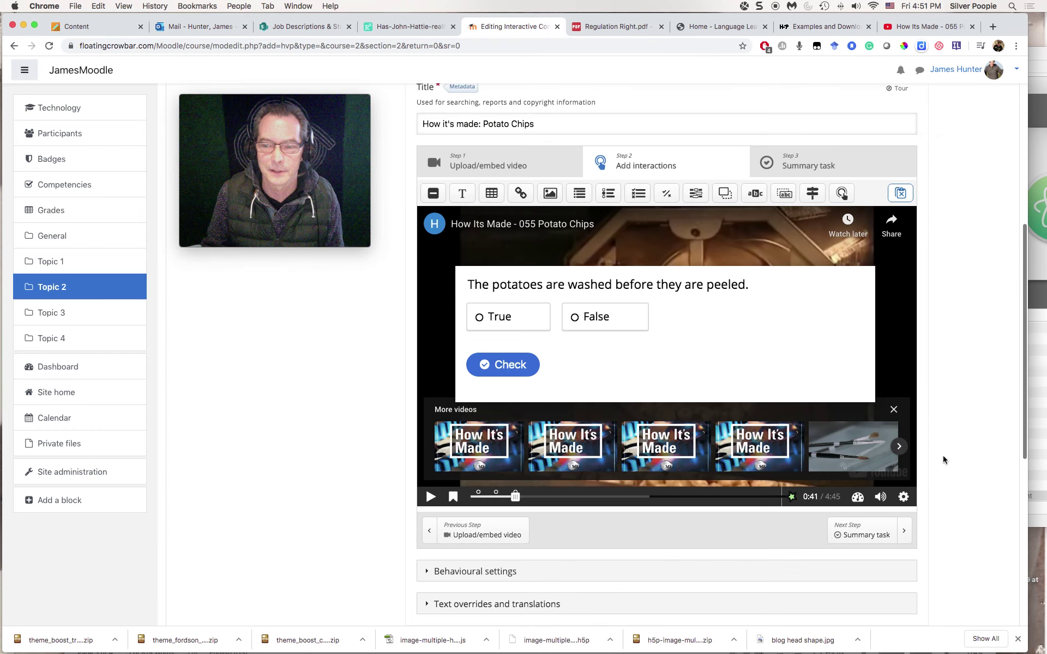
pyautogui.scroll(-6, 943, 456)
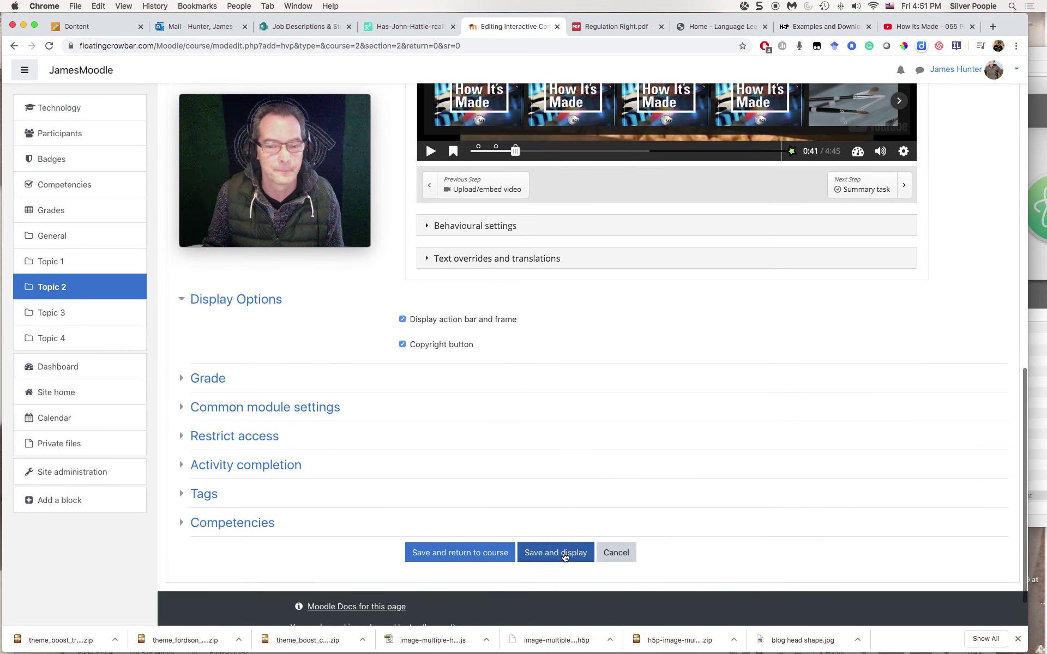
# - Save and display the 'How it's made: Potato Chips' interactive video activity in Topic 2
pyautogui.click(565, 554)
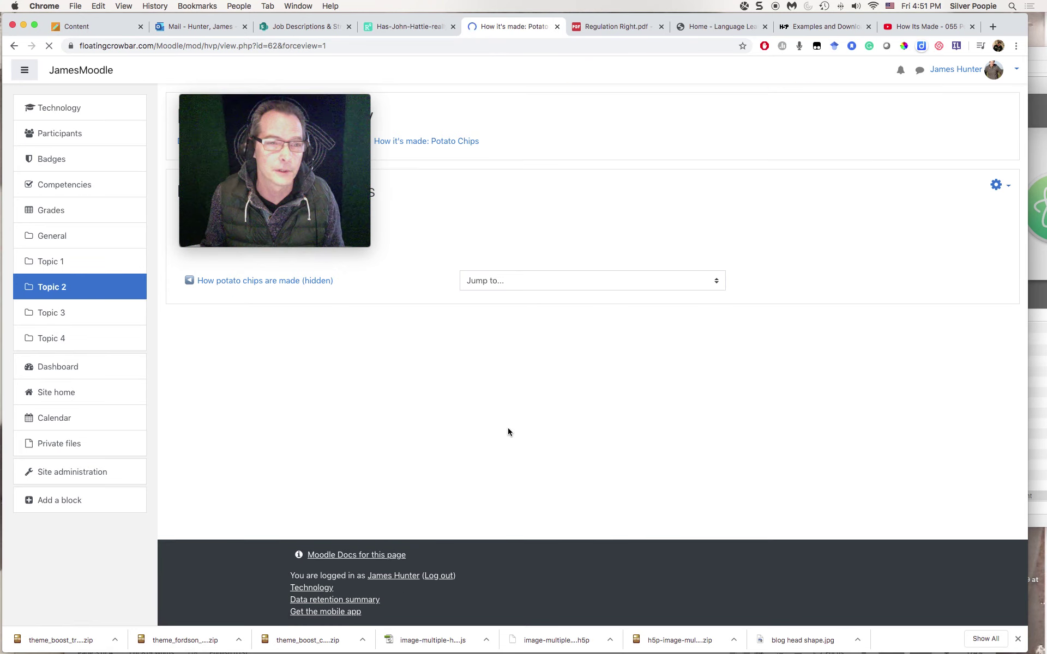
pyautogui.moveTo(264, 104)
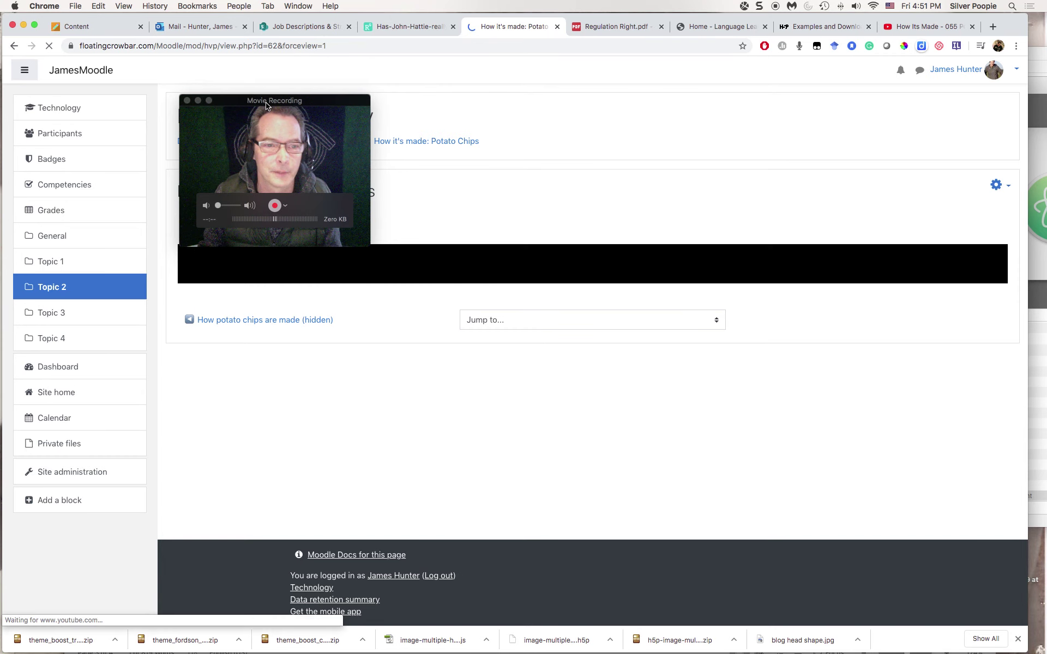
pyautogui.moveTo(266, 106); pyautogui.dragTo(870, 72)
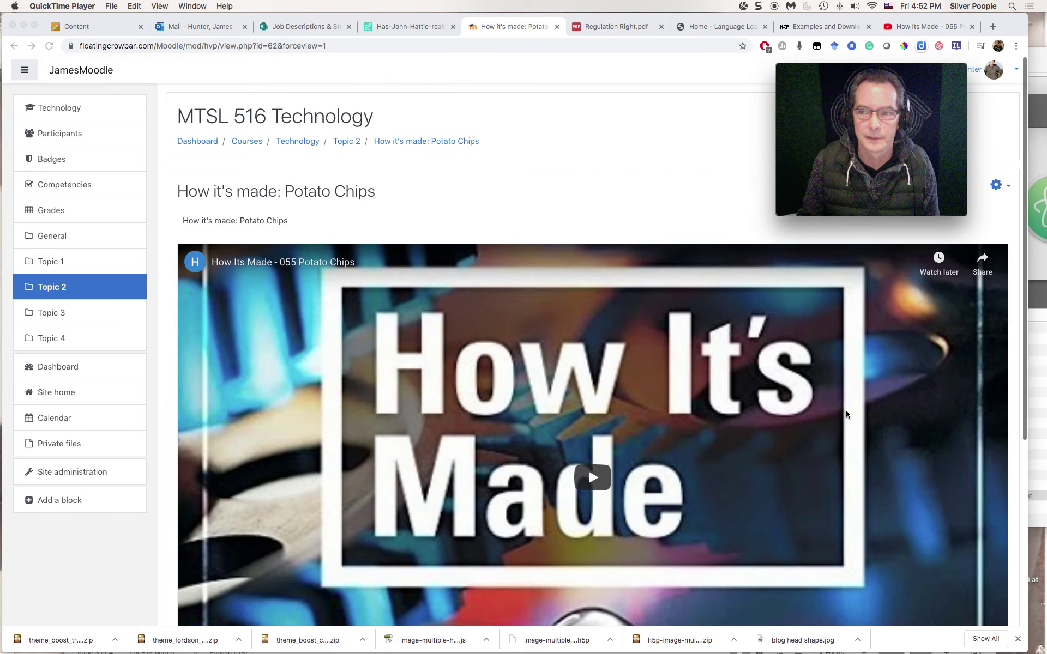
# - Play the potato chips video, rewinding and restarting it from the beginning
pyautogui.scroll(-5, 829, 415)
pyautogui.scroll(-3, 825, 416)
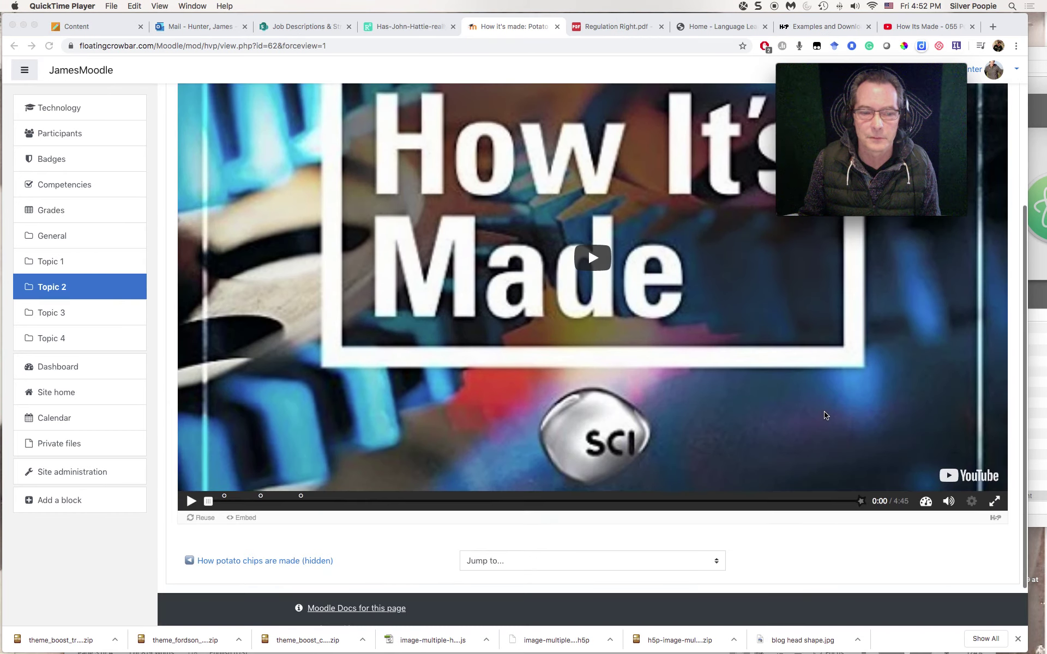
pyautogui.scroll(2, 827, 415)
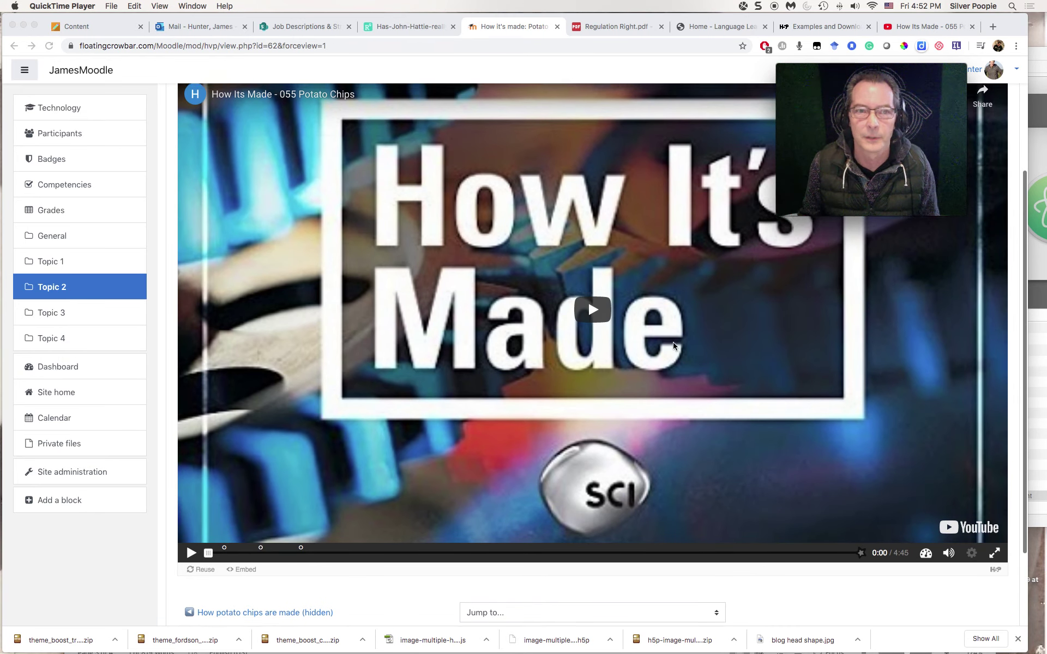
pyautogui.scroll(1, 199, 547)
pyautogui.click(190, 578)
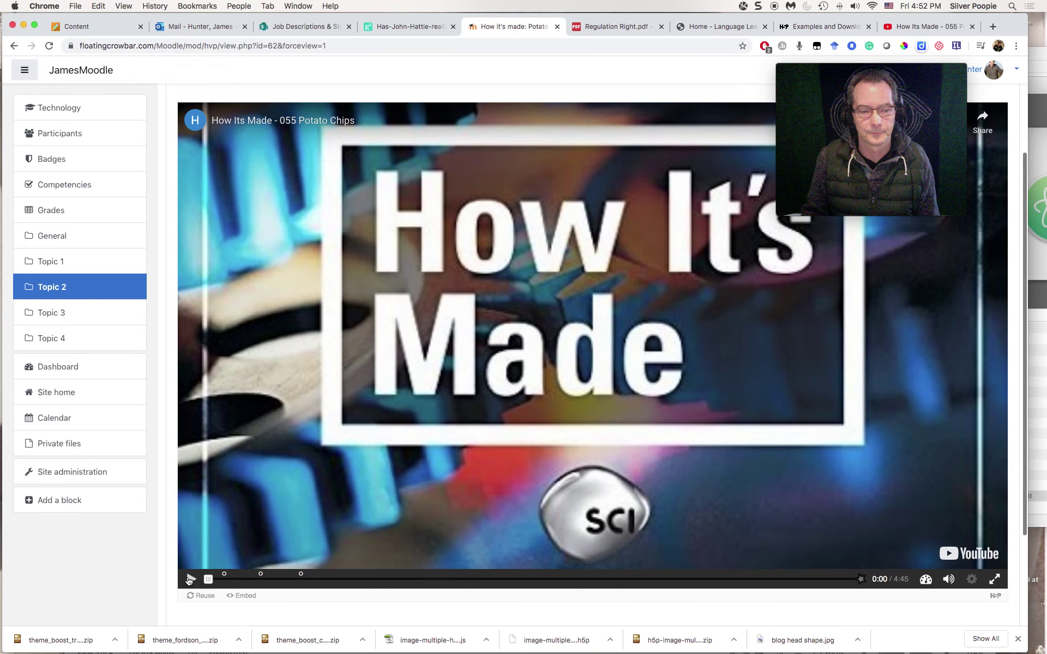
pyautogui.click(190, 579)
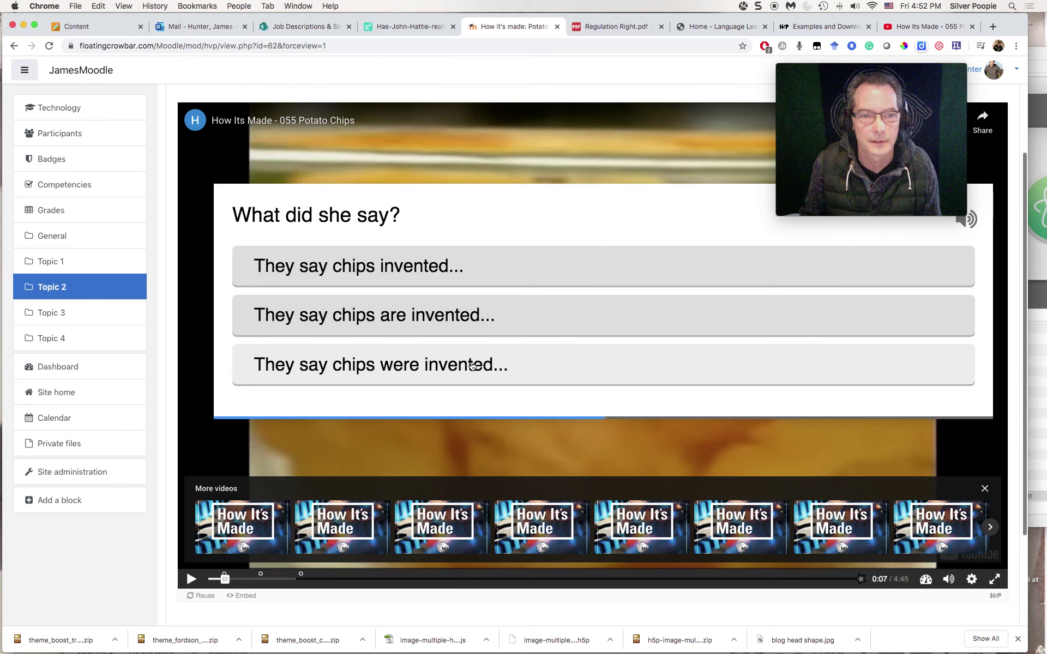
pyautogui.click(214, 581)
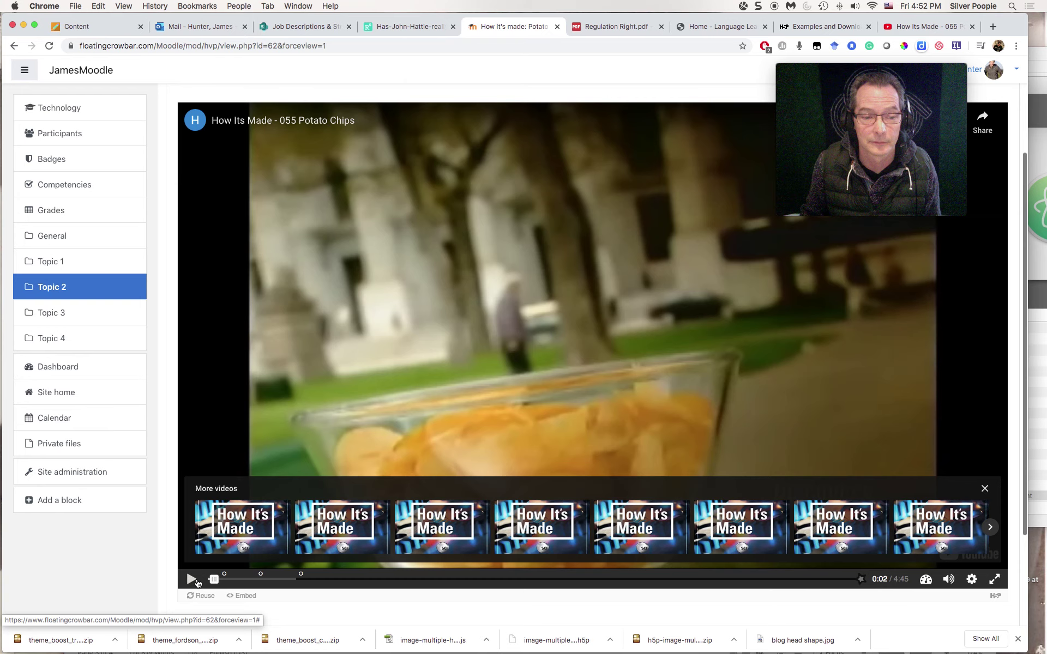
pyautogui.click(192, 580)
pyautogui.click(206, 581)
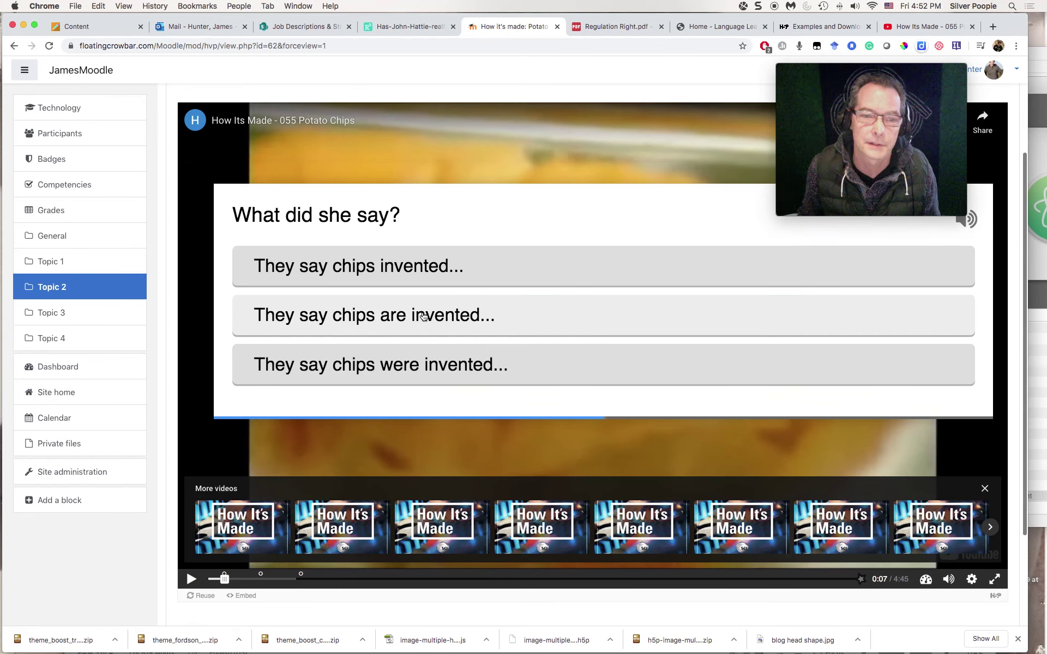
# - Answer 'What did she say?', retry, and choose 'They say chips were invented...' for 1/1
pyautogui.click(423, 316)
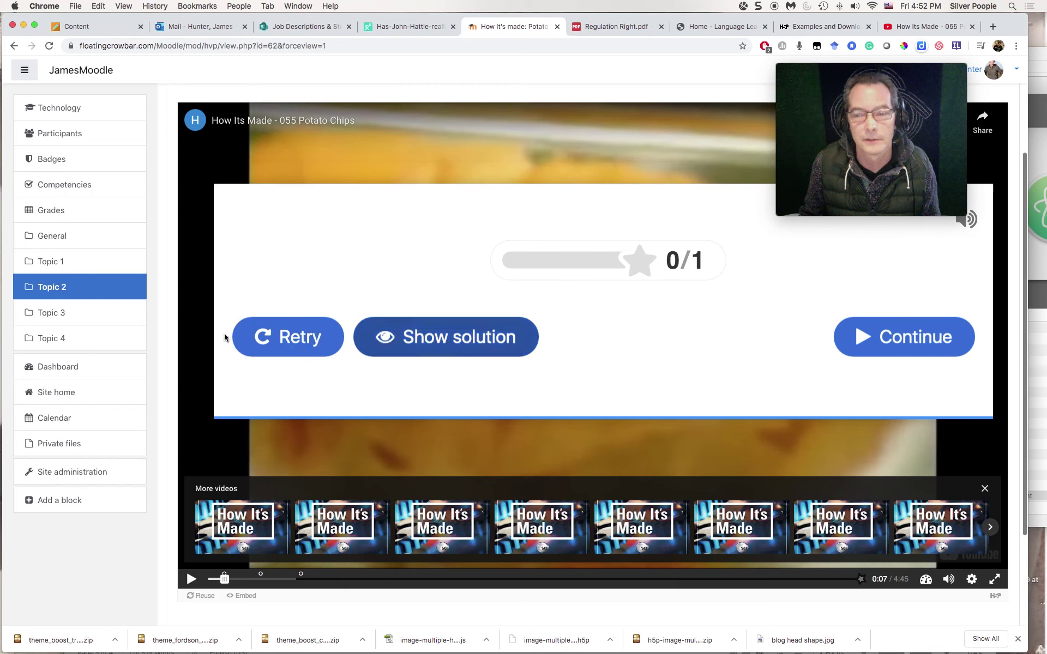
pyautogui.click(283, 342)
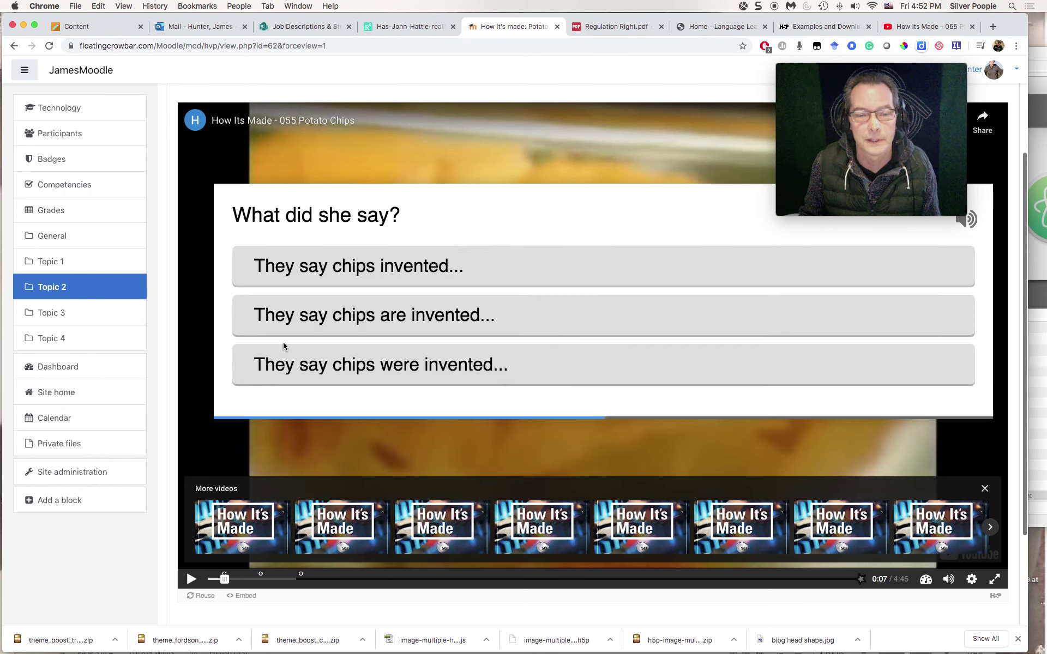
pyautogui.click(408, 380)
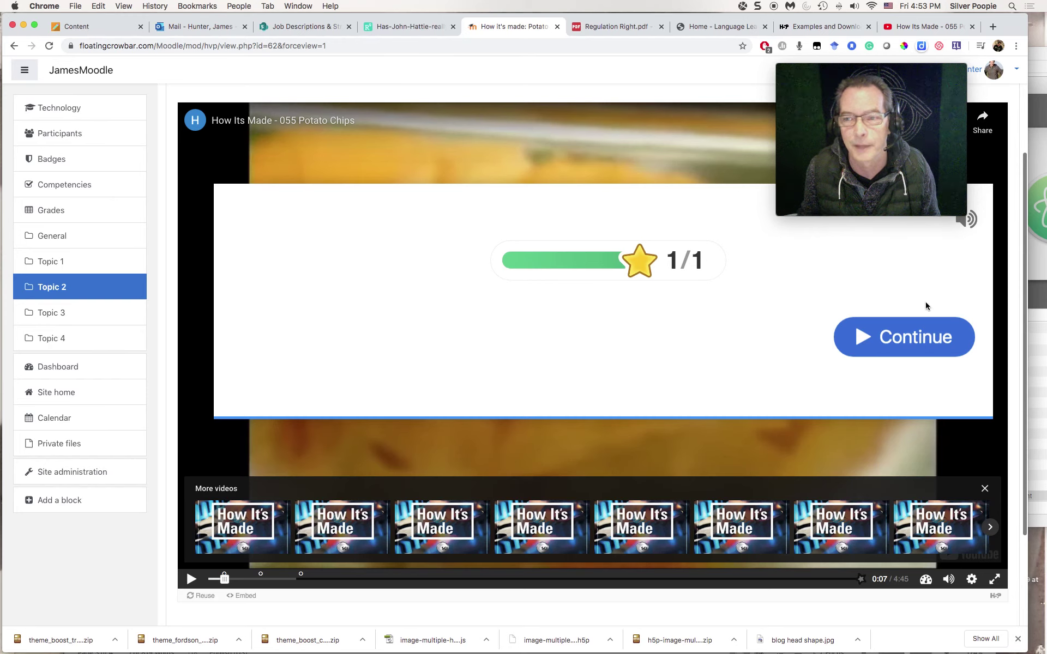
# - Continue the video and answer 'They have to be made with fresh potatoes.'
pyautogui.click(922, 334)
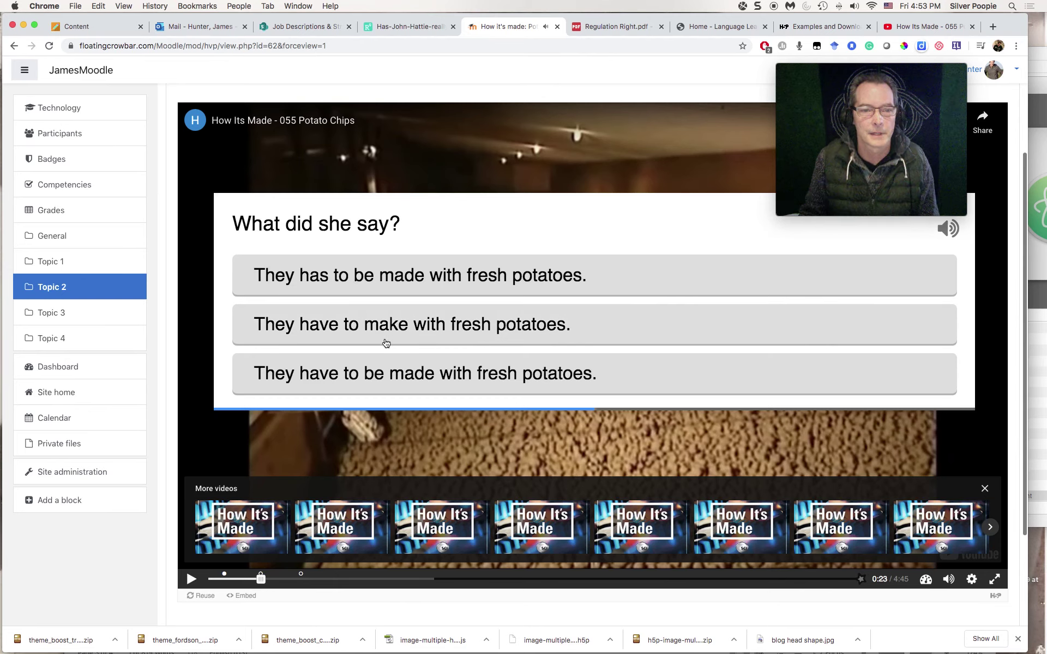
pyautogui.click(481, 376)
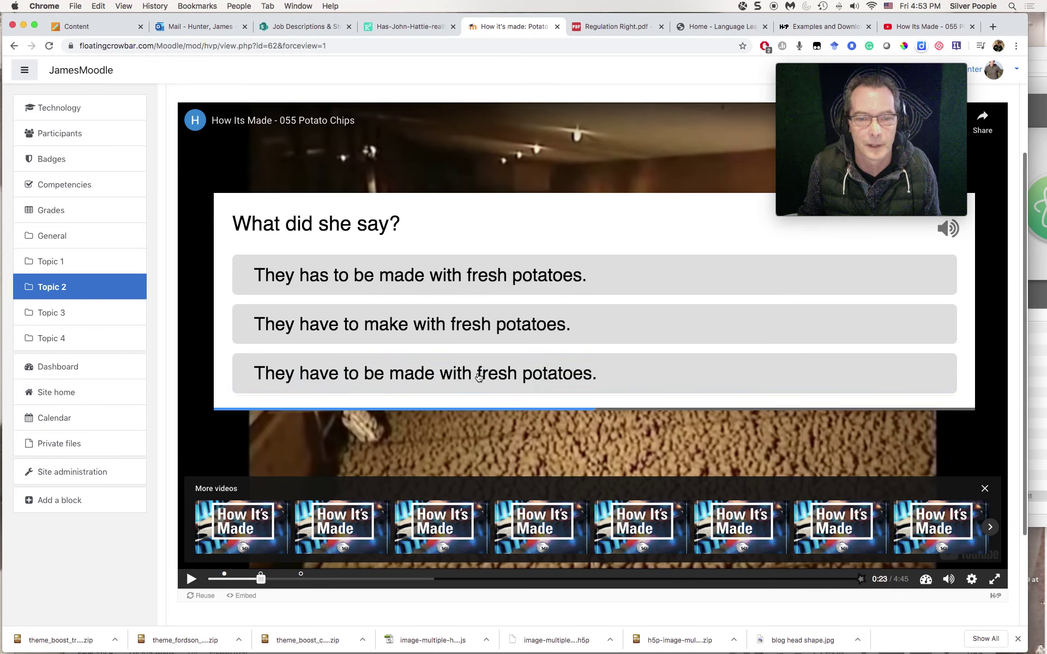